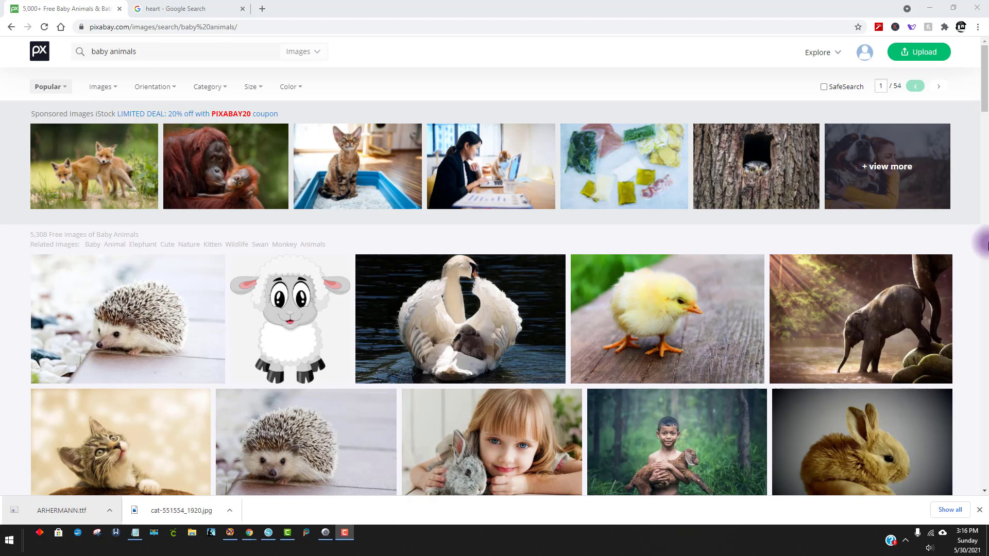
Step: Look through the first page of Pixabay's baby animals results for a suitable photo
click(985, 97)
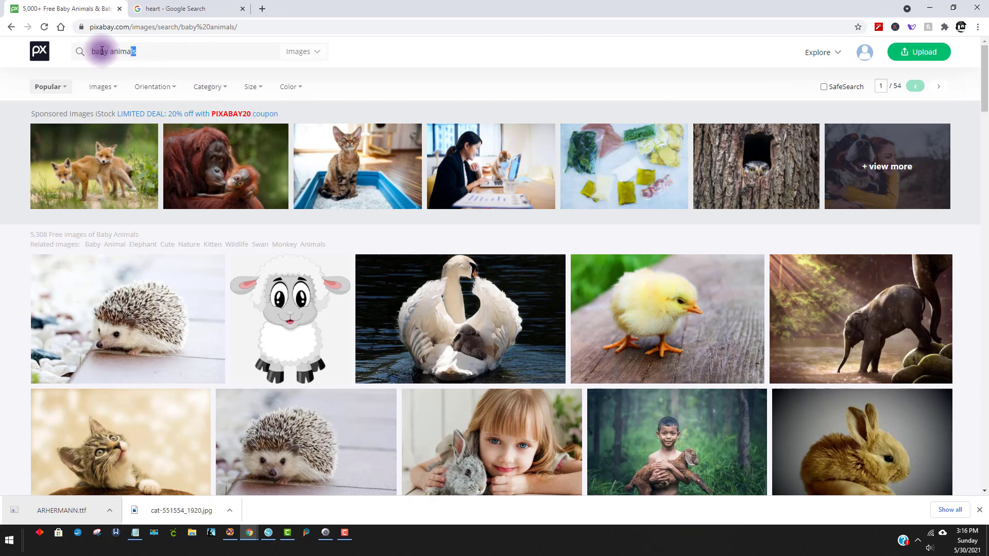
scroll(464, 299, down, 1)
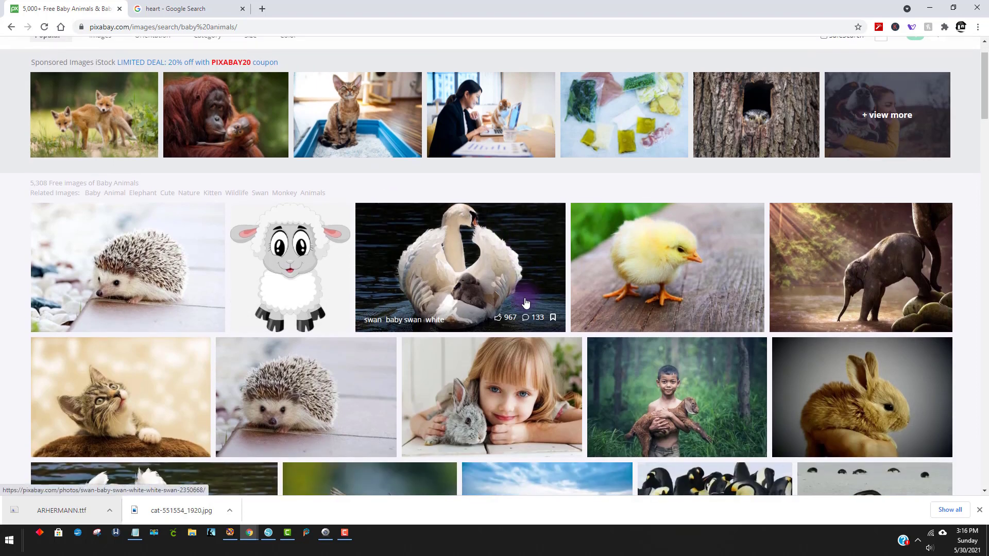
scroll(387, 277, up, 1)
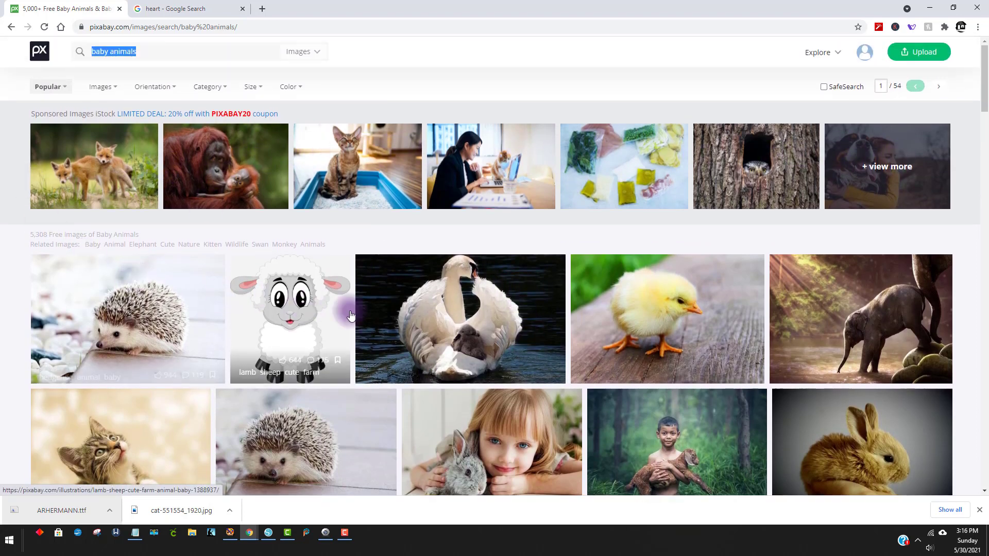
scroll(806, 335, down, 5)
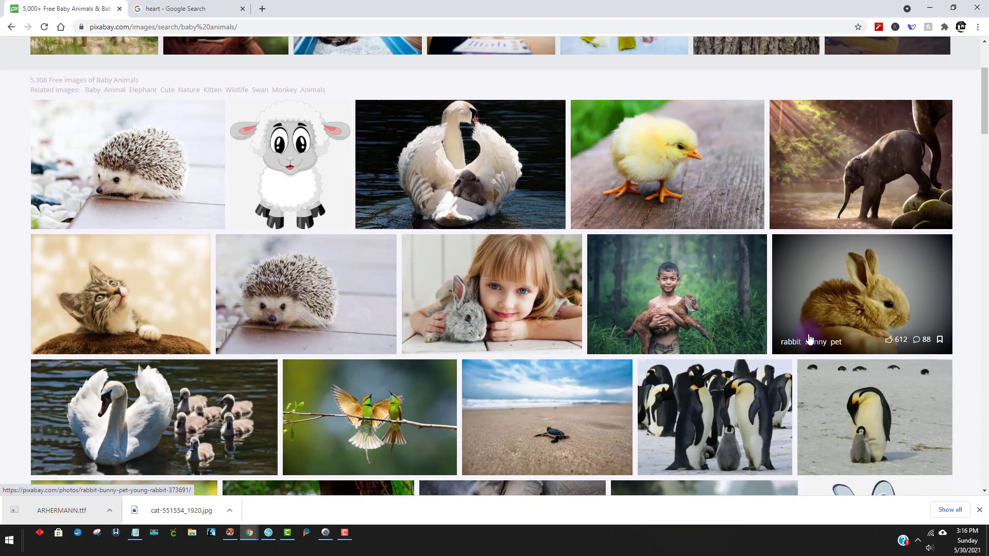
scroll(813, 340, down, 3)
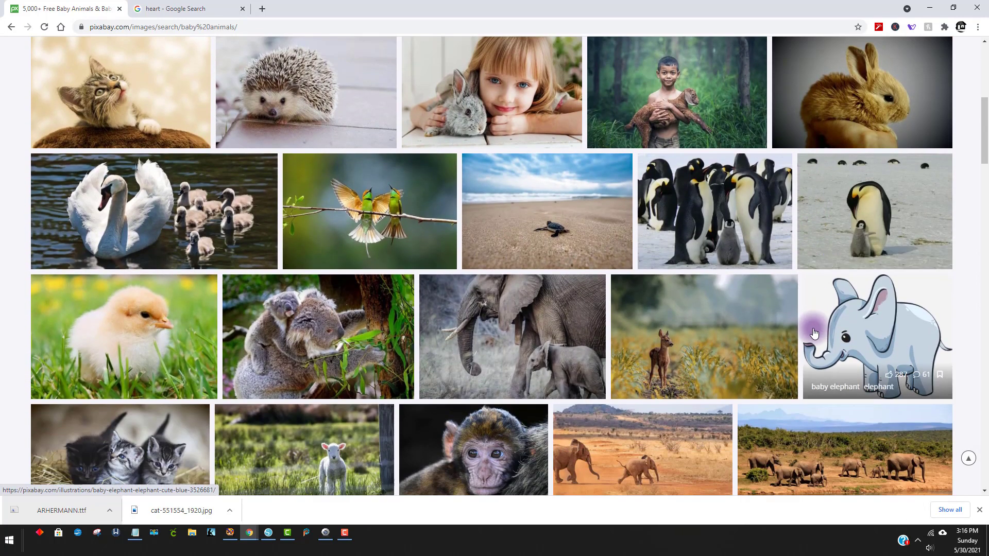
scroll(814, 334, down, 5)
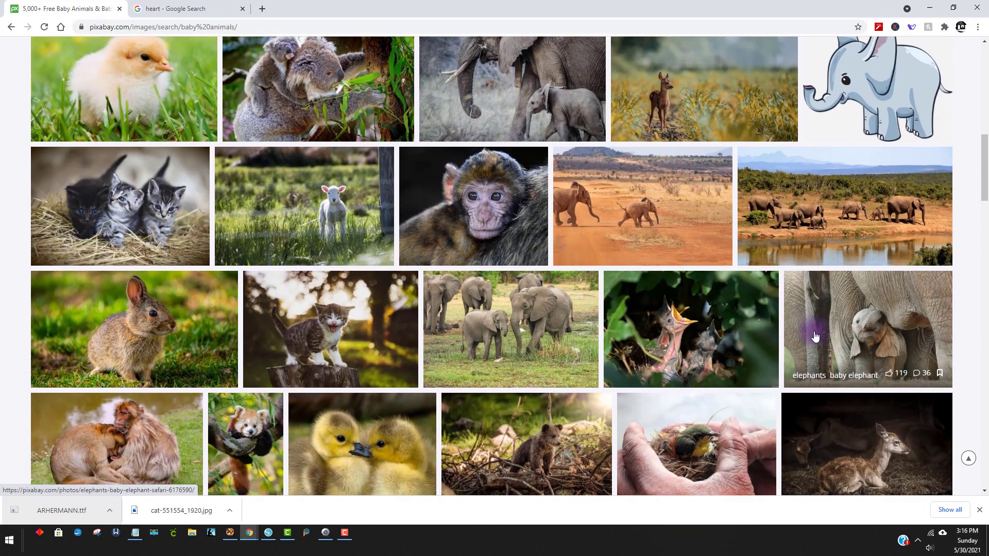
scroll(815, 336, down, 3)
scroll(822, 334, down, 4)
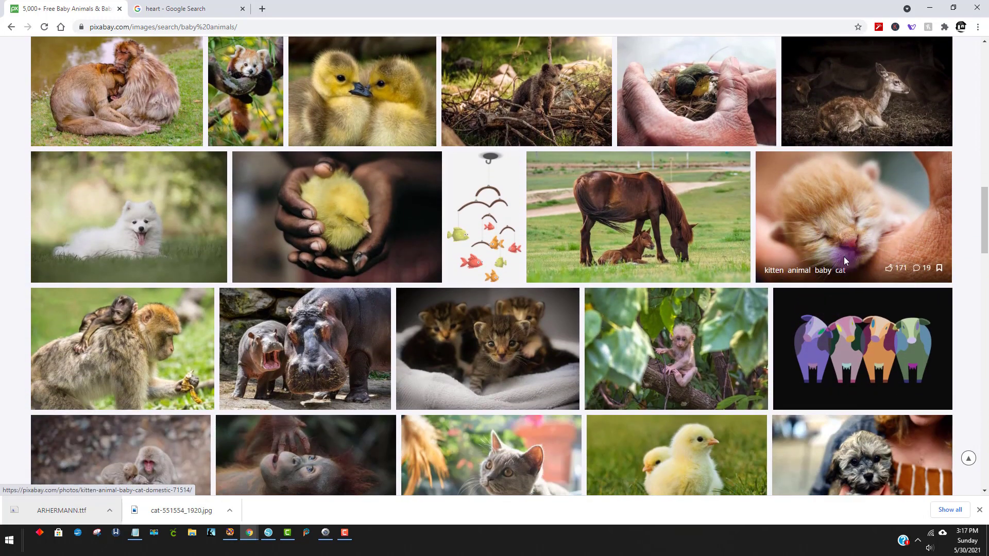
scroll(844, 257, down, 2)
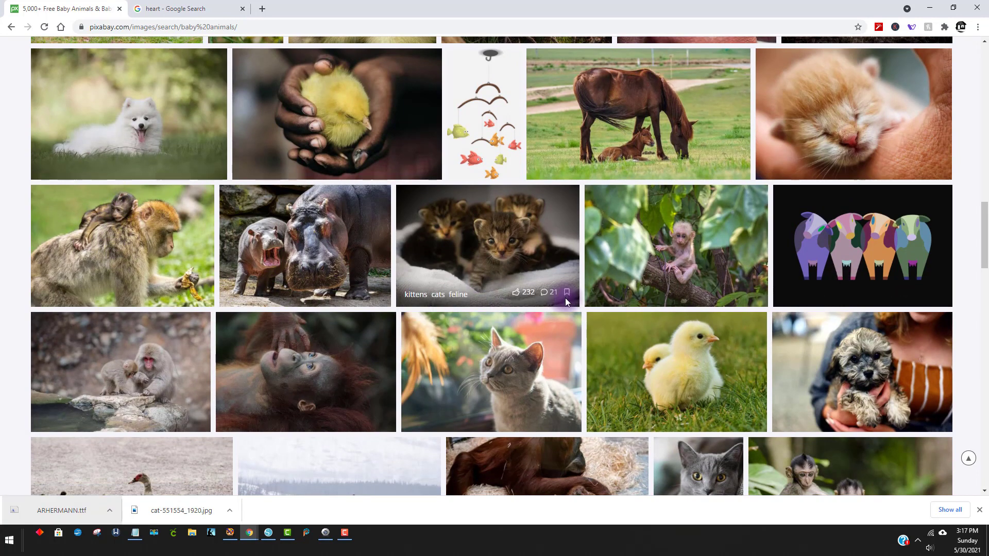
scroll(624, 343, down, 1)
scroll(626, 344, down, 3)
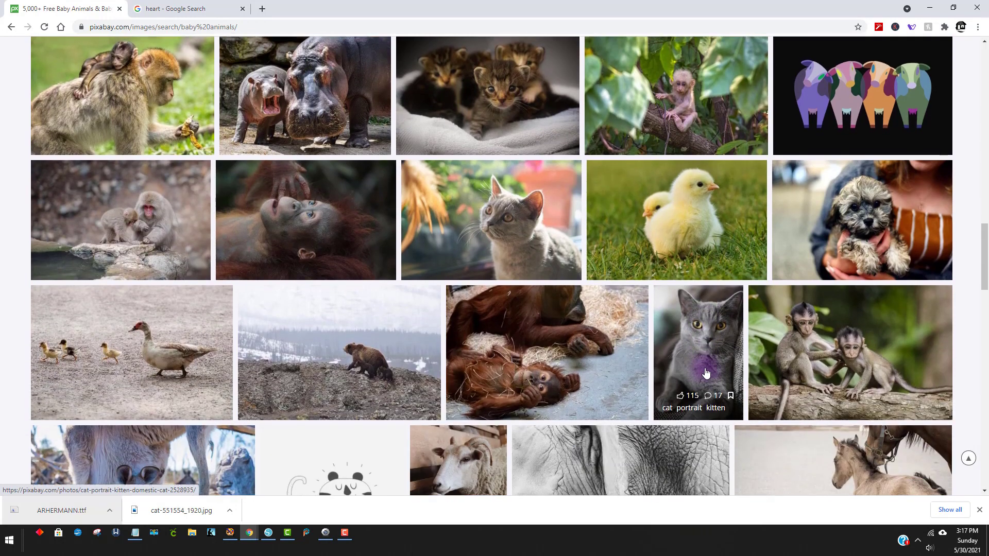
scroll(679, 279, down, 2)
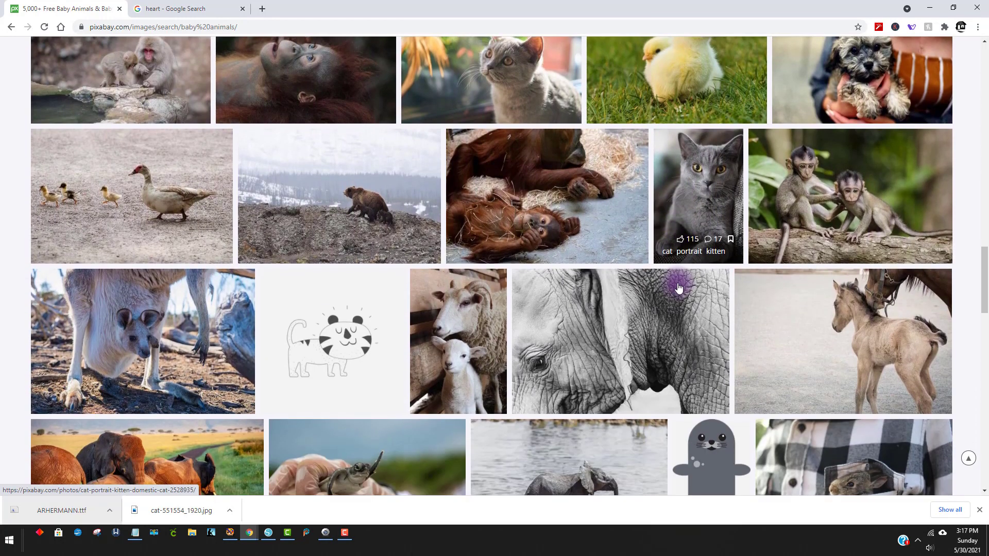
scroll(661, 373, down, 1)
scroll(663, 384, down, 5)
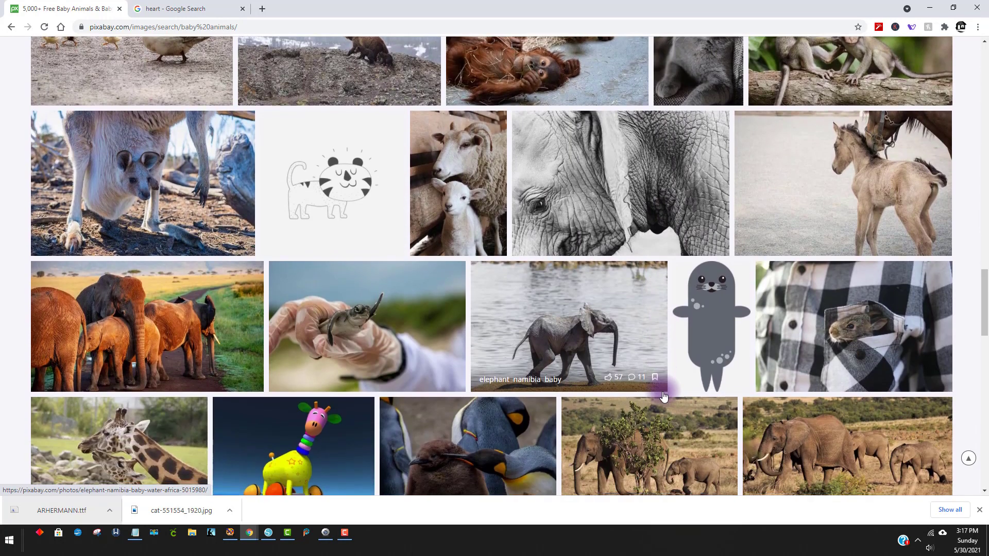
scroll(662, 402, down, 2)
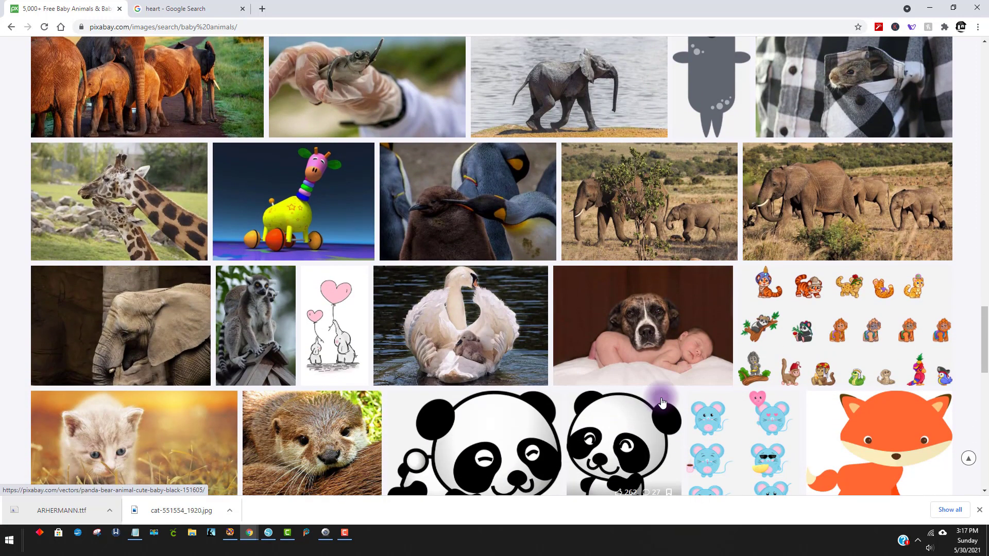
Step: Open the photo of the white swan carrying its cygnet and return to the baby animals results
scroll(470, 276, down, 2)
click(468, 277)
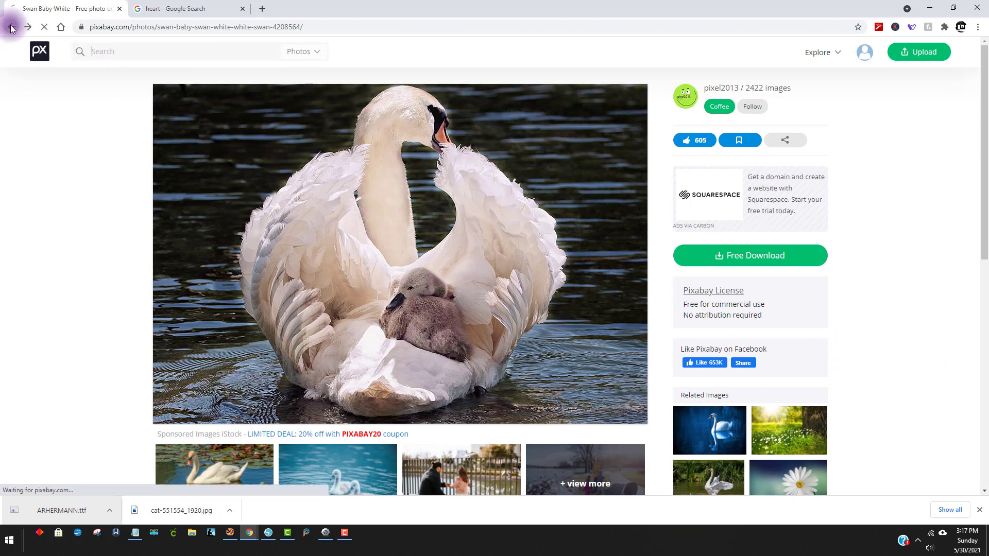
scroll(499, 360, down, 5)
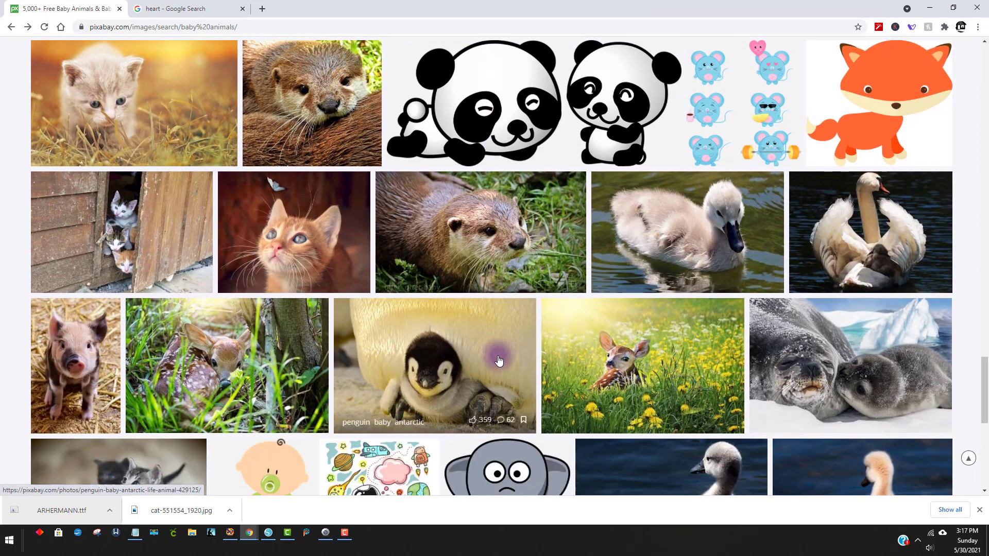
Step: Look through the remaining images on the first results page and go on to page 2
scroll(740, 397, down, 3)
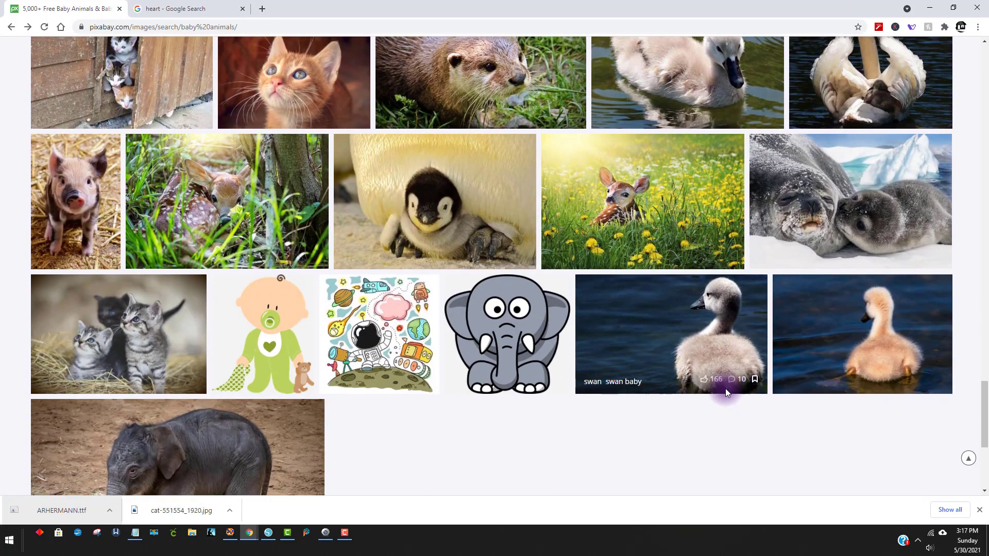
scroll(725, 389, down, 4)
scroll(723, 395, down, 1)
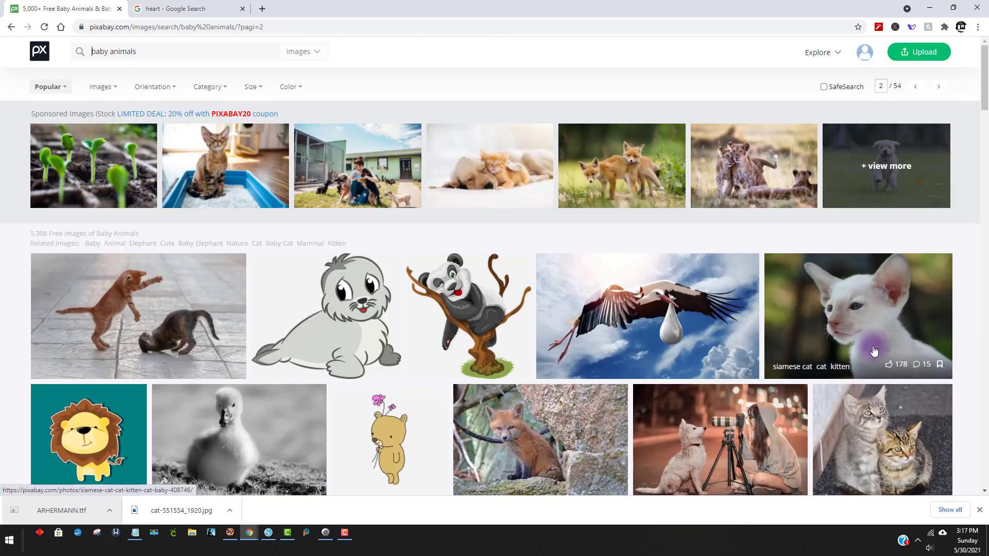
Step: Examine the baby animal images on page 2 of the results and continue to page 3
scroll(873, 361, down, 2)
scroll(871, 376, down, 8)
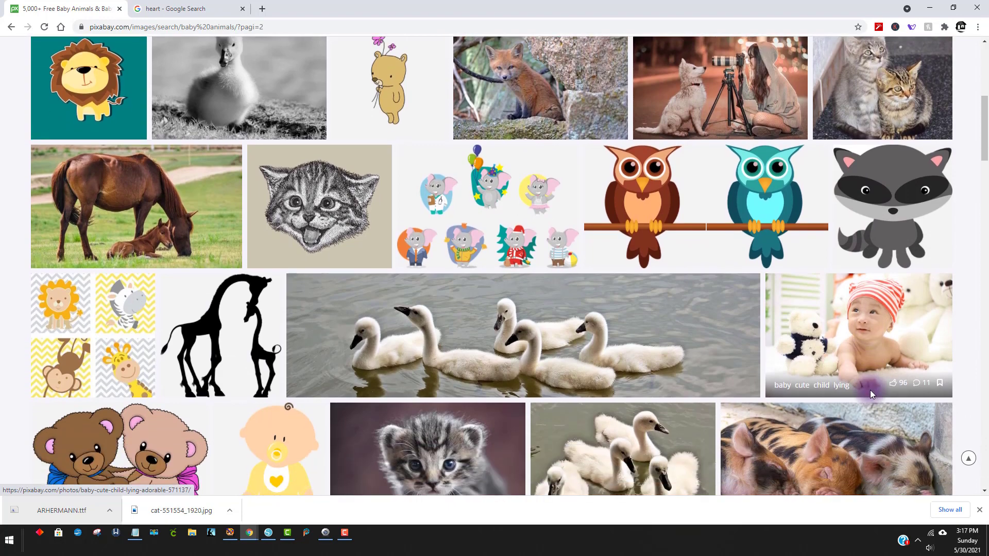
scroll(875, 402, down, 1)
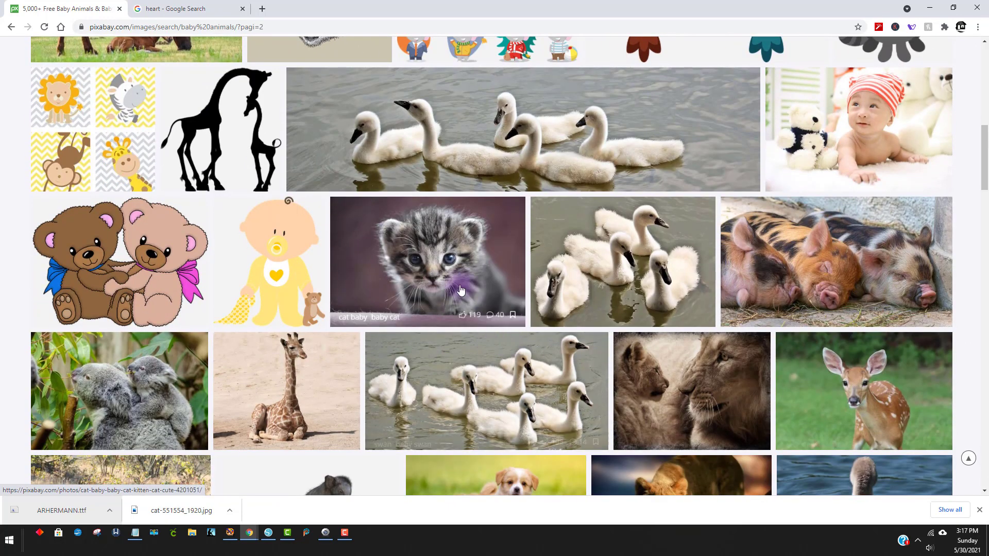
scroll(651, 312, down, 5)
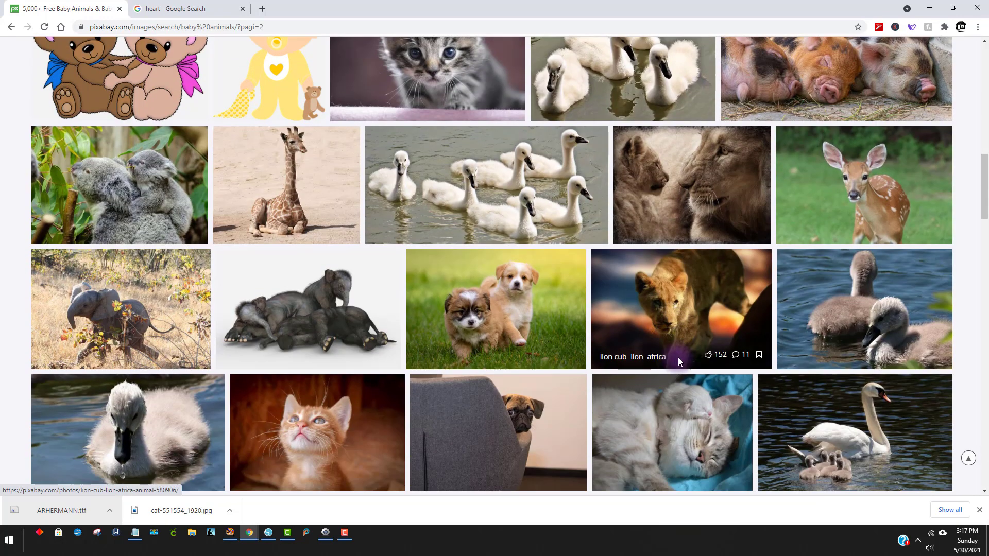
scroll(727, 395, down, 7)
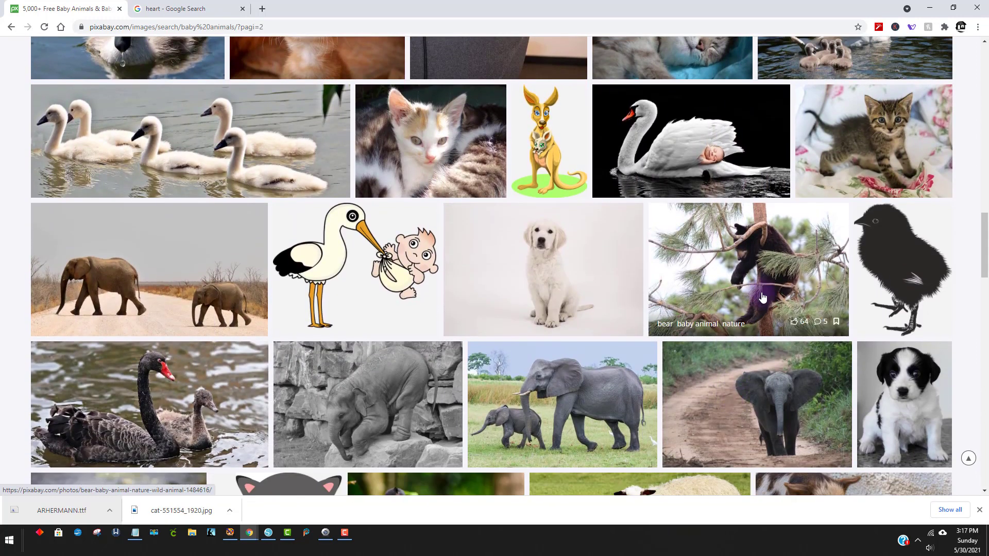
scroll(777, 314, down, 5)
scroll(782, 328, down, 8)
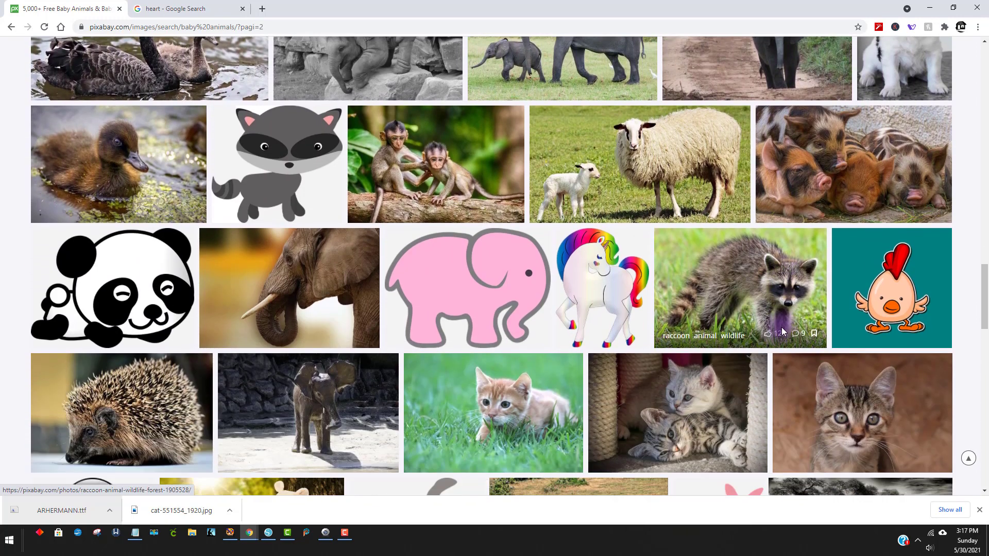
scroll(792, 355, down, 4)
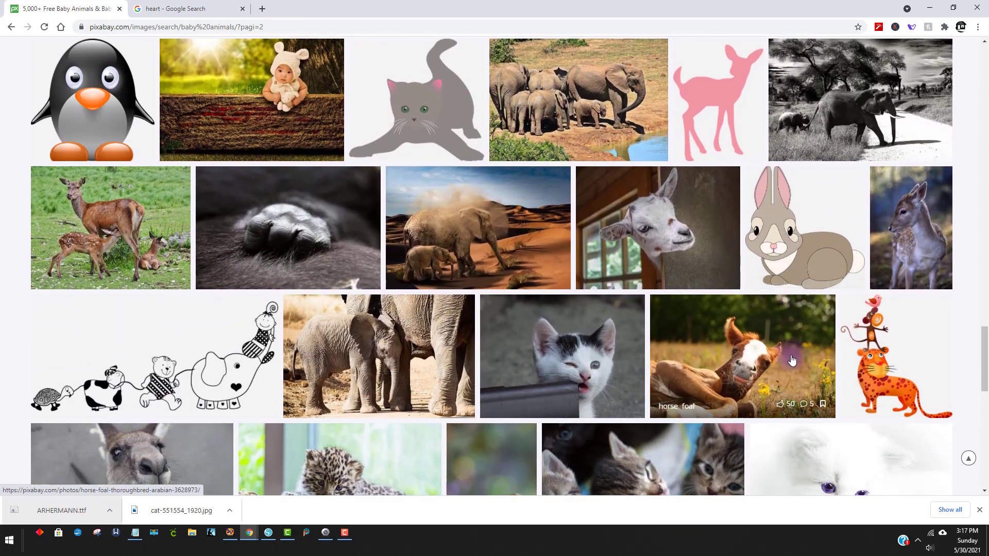
scroll(796, 361, down, 10)
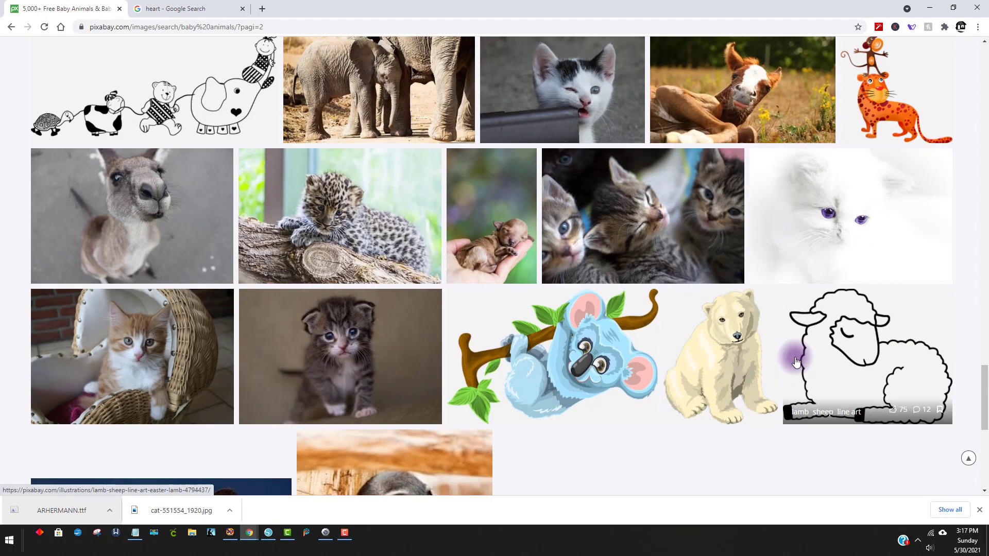
scroll(795, 366, down, 1)
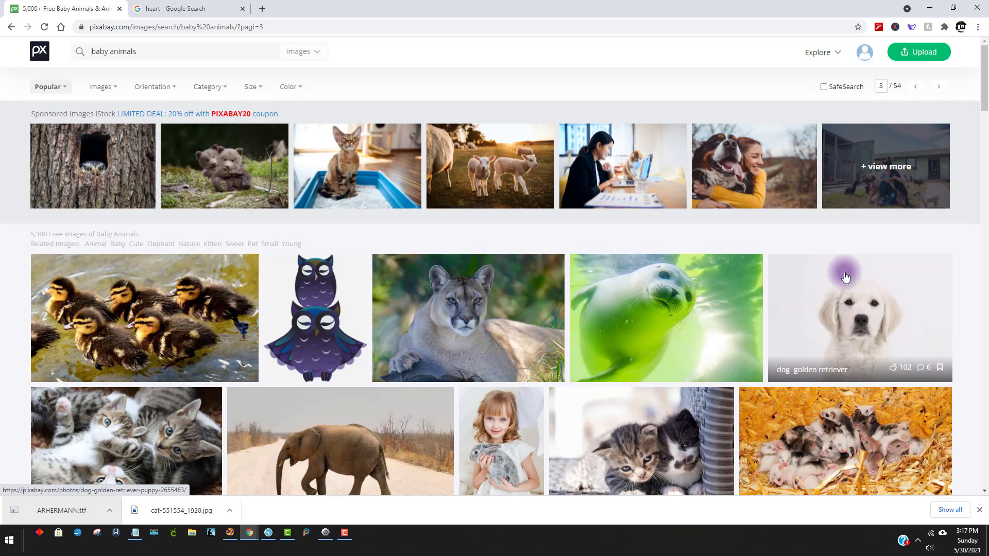
Step: Examine the baby animal images on page 3 of the results and continue to page 4
scroll(843, 277, down, 3)
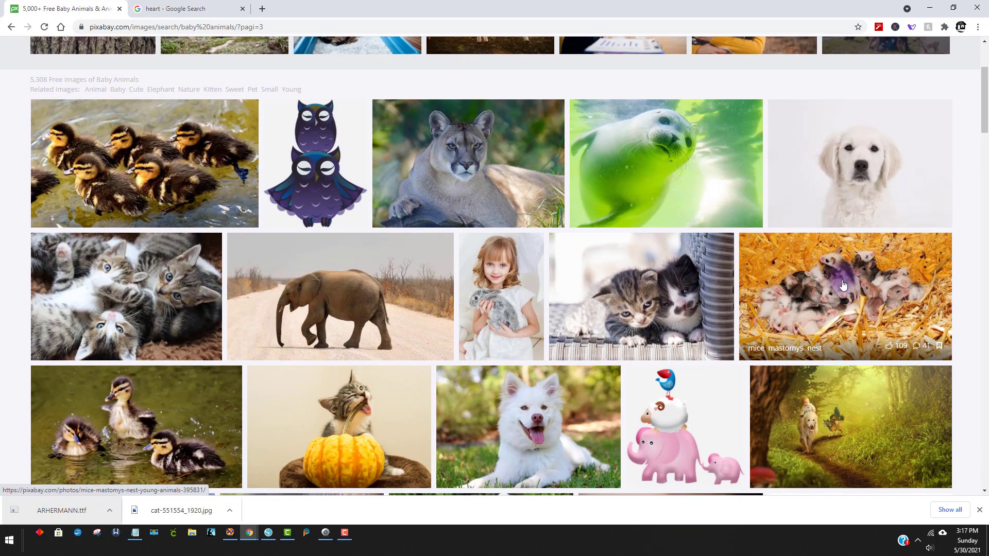
scroll(841, 295, down, 2)
scroll(839, 295, down, 4)
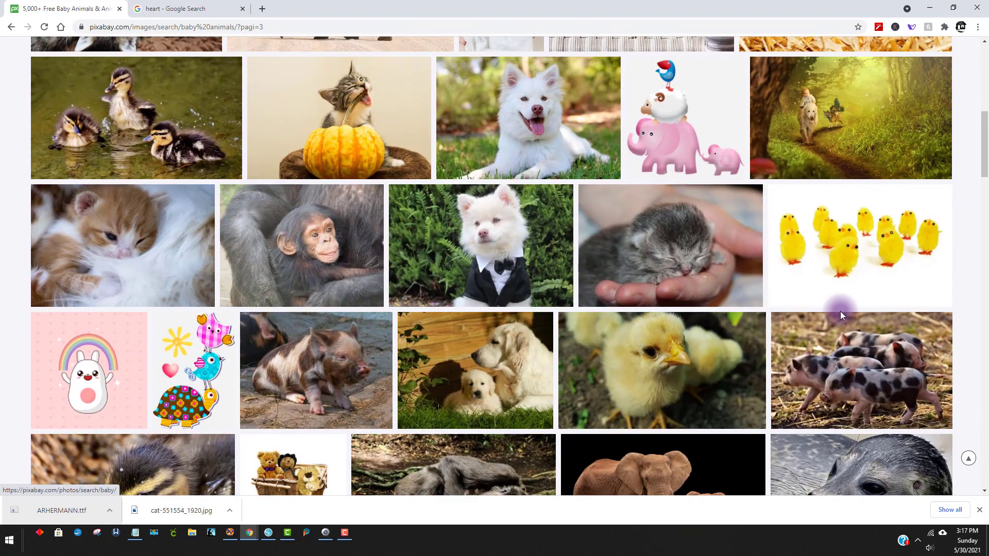
scroll(840, 312, down, 4)
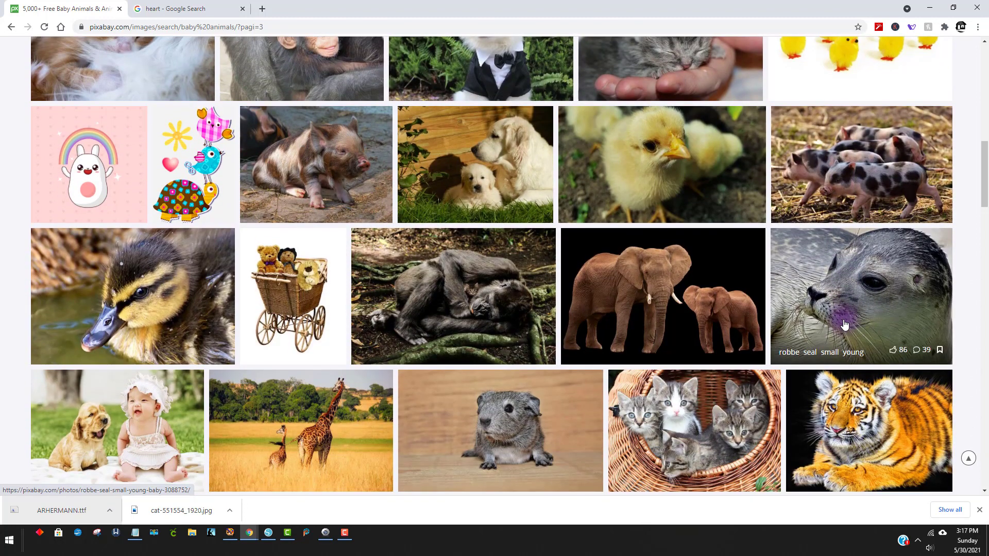
scroll(844, 324, down, 3)
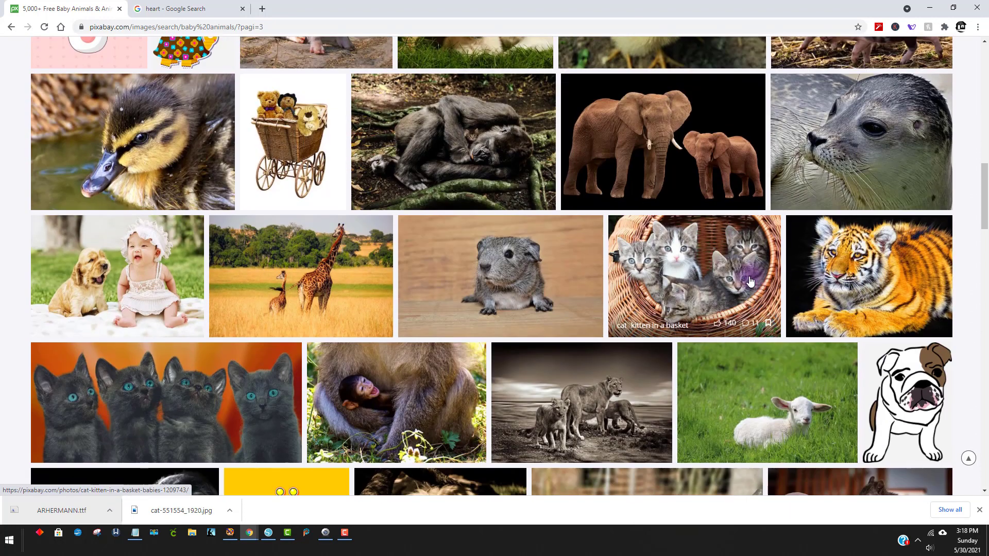
scroll(750, 282, down, 4)
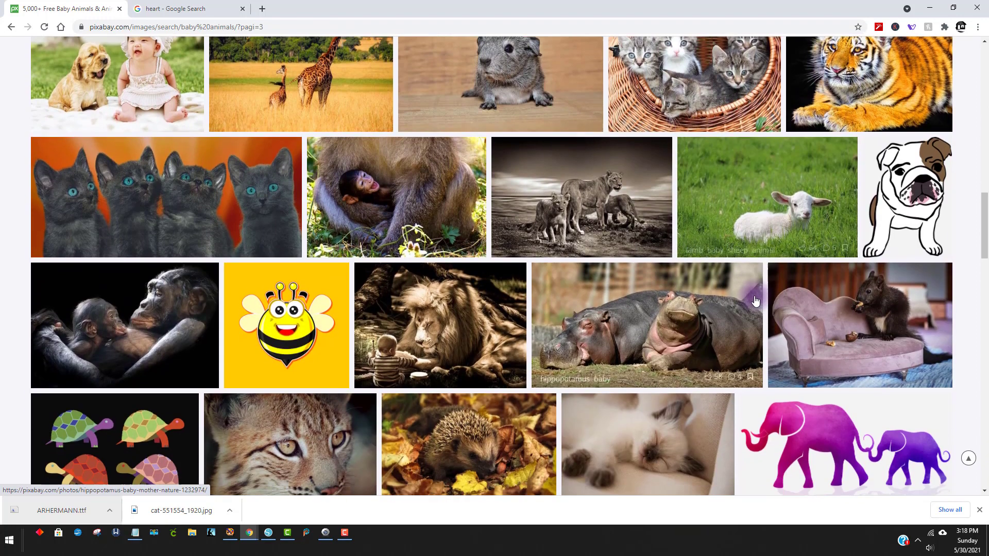
scroll(755, 320, down, 3)
scroll(759, 335, down, 3)
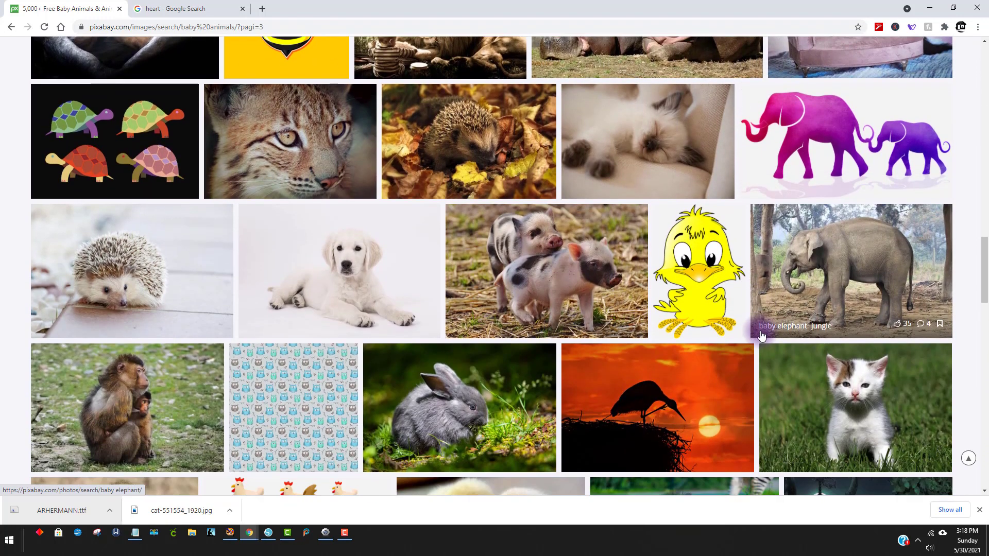
scroll(765, 343, down, 4)
scroll(767, 348, down, 5)
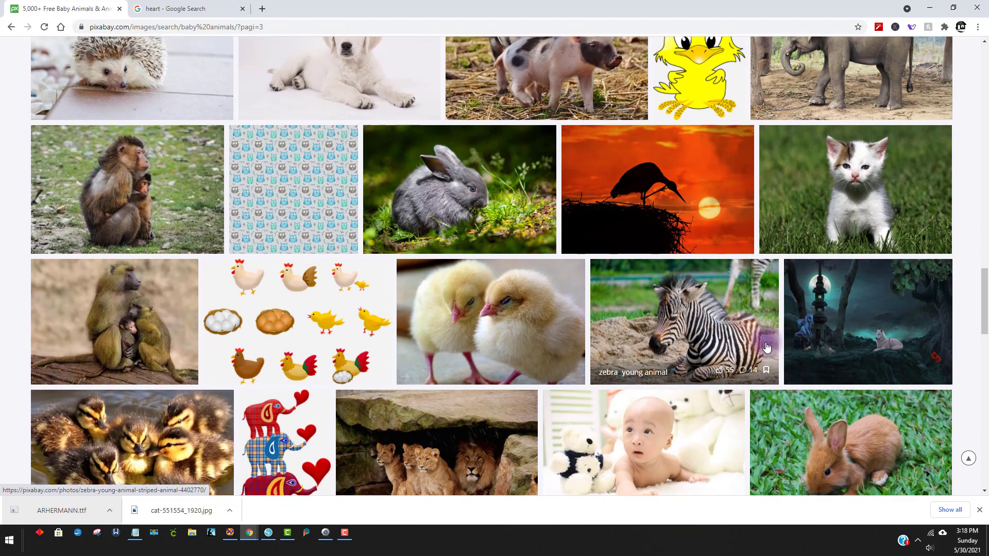
scroll(771, 351, down, 7)
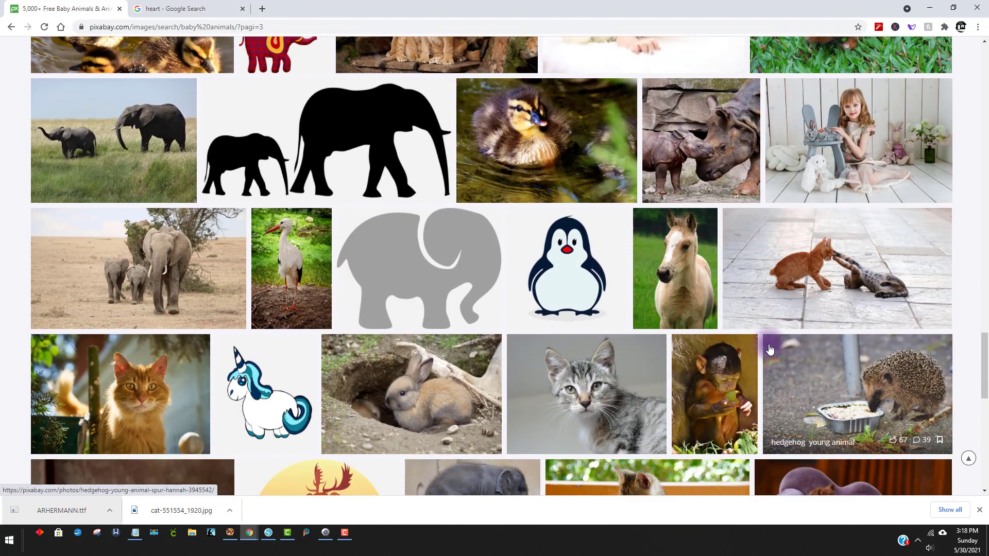
scroll(771, 350, down, 1)
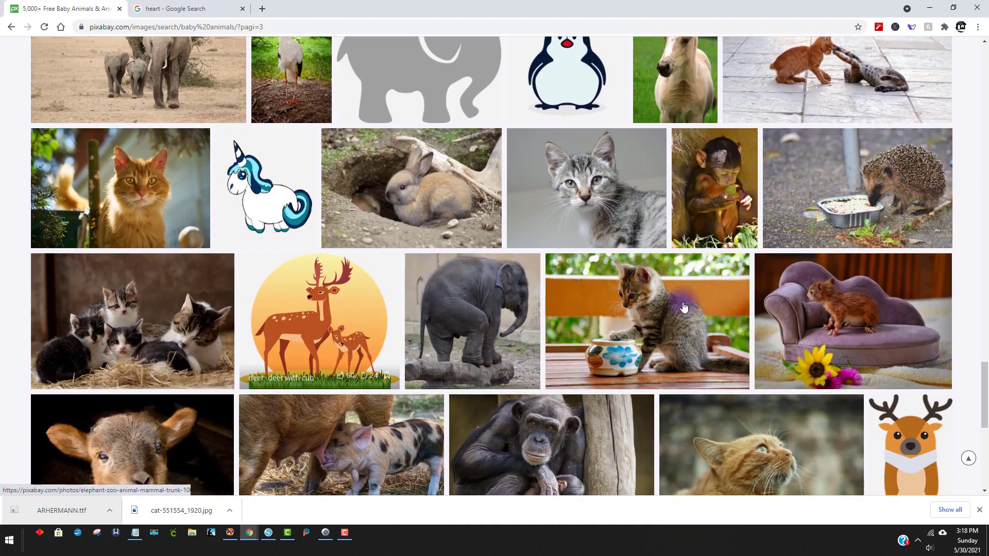
scroll(682, 326, down, 8)
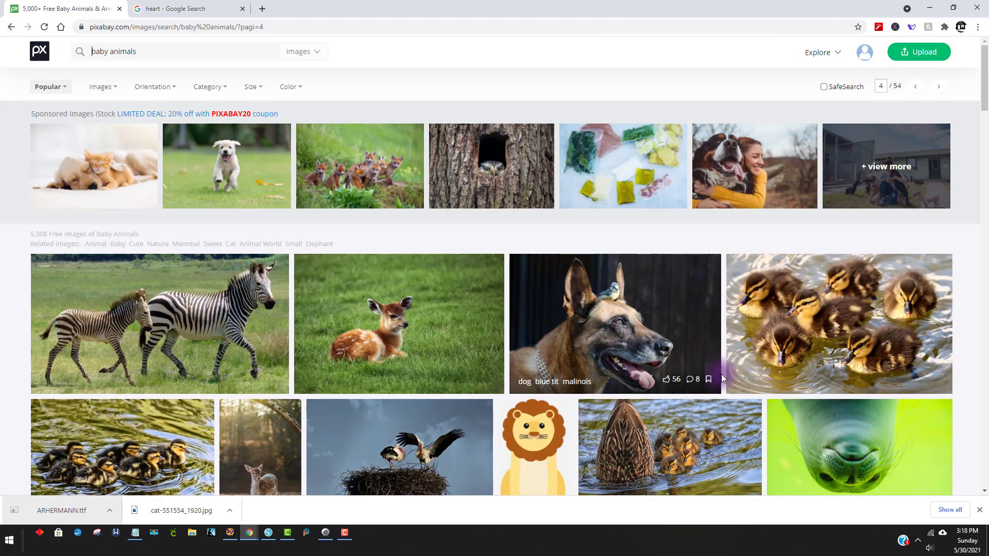
Step: Examine the baby animal images on page 4 of the results and continue to page 5
scroll(721, 374, down, 4)
scroll(723, 379, down, 5)
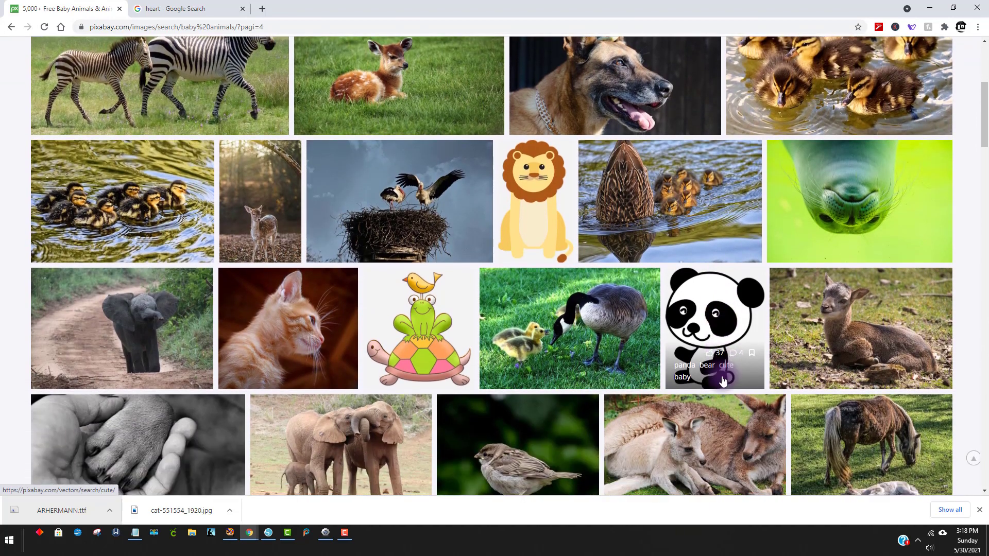
scroll(724, 386, down, 4)
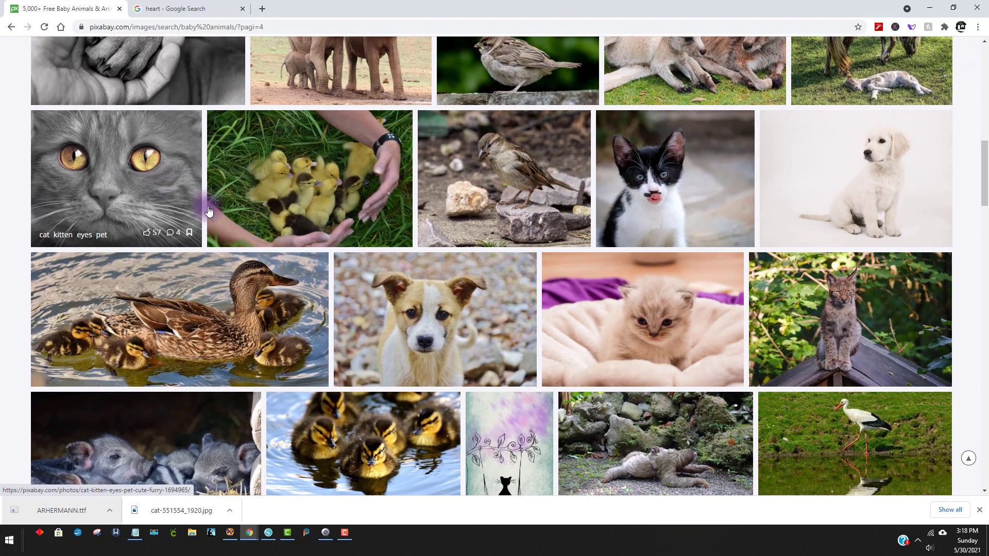
scroll(639, 299, down, 7)
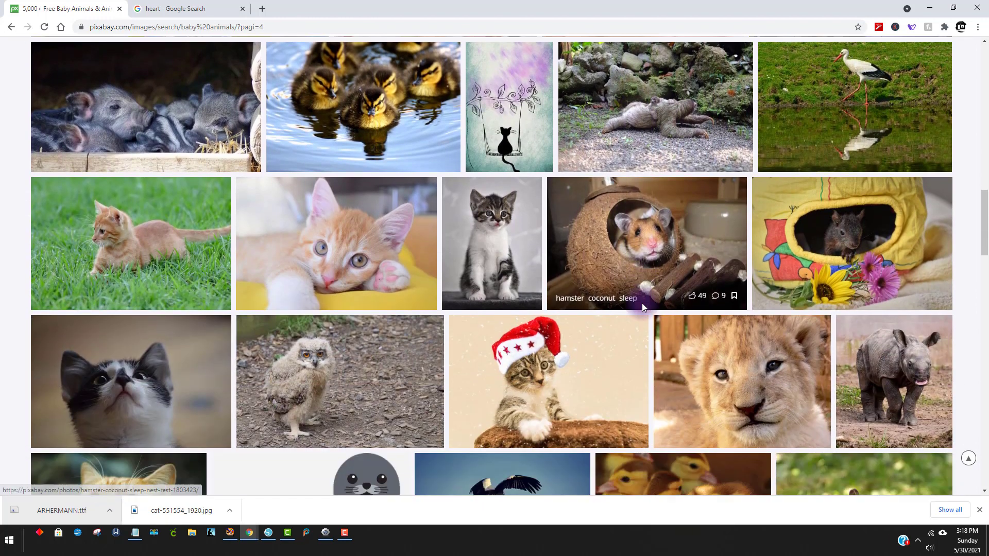
scroll(642, 303, down, 6)
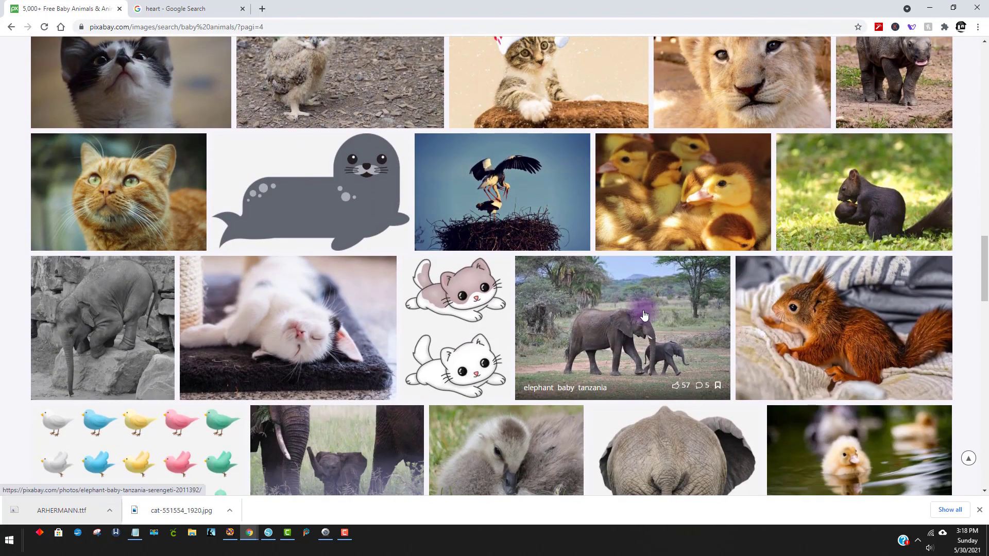
scroll(644, 315, down, 9)
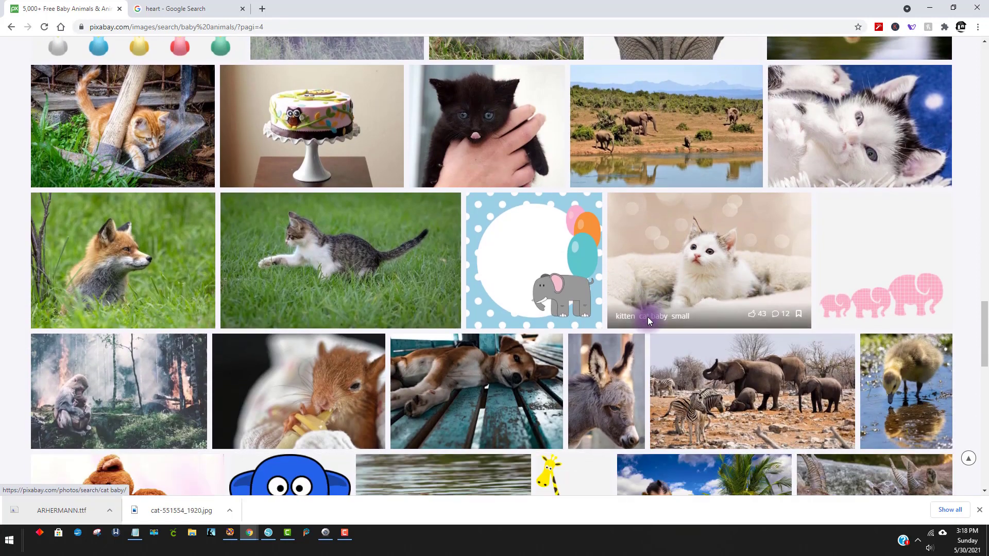
scroll(650, 322, down, 5)
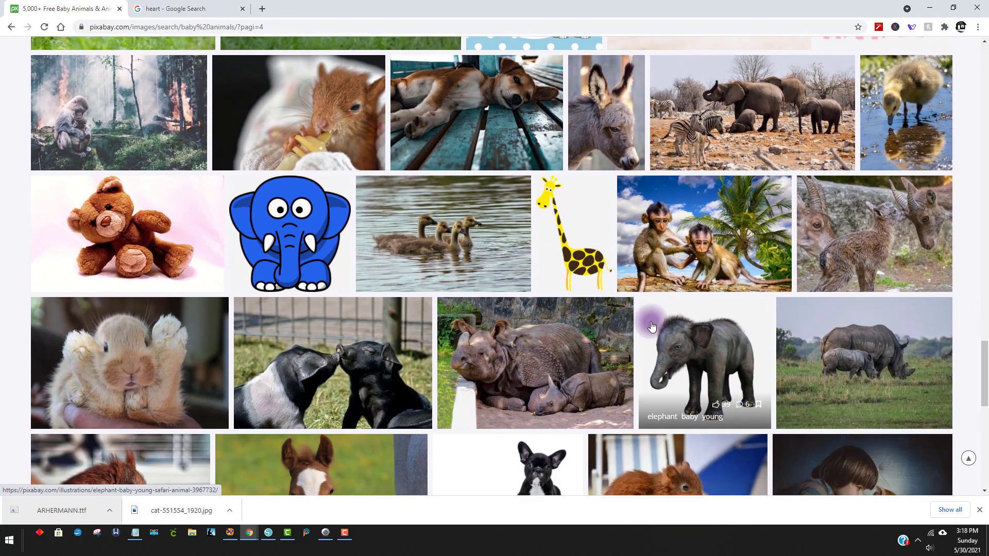
scroll(651, 326, down, 5)
scroll(654, 327, down, 5)
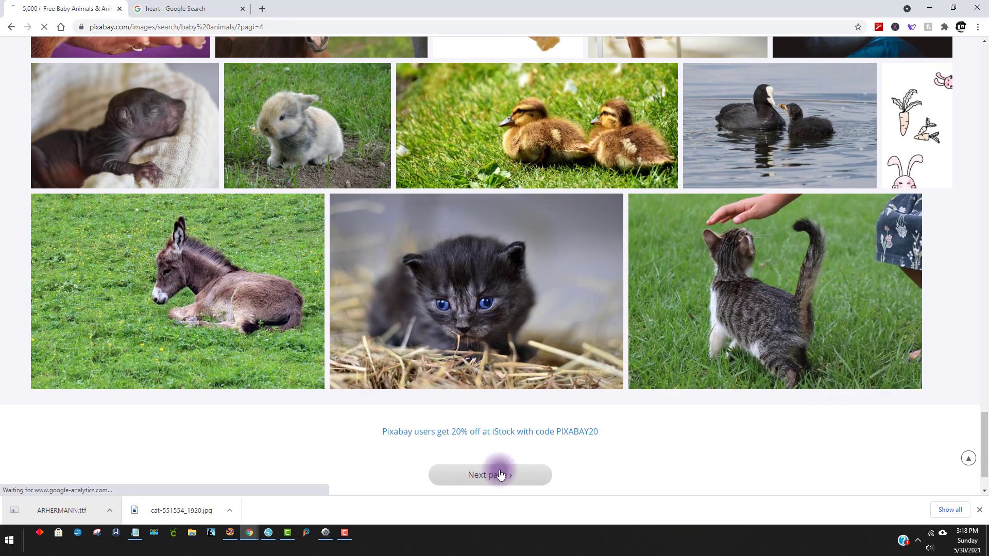
Step: Examine the baby animal images on page 5 of the results through to the end of the page
scroll(732, 341, down, 4)
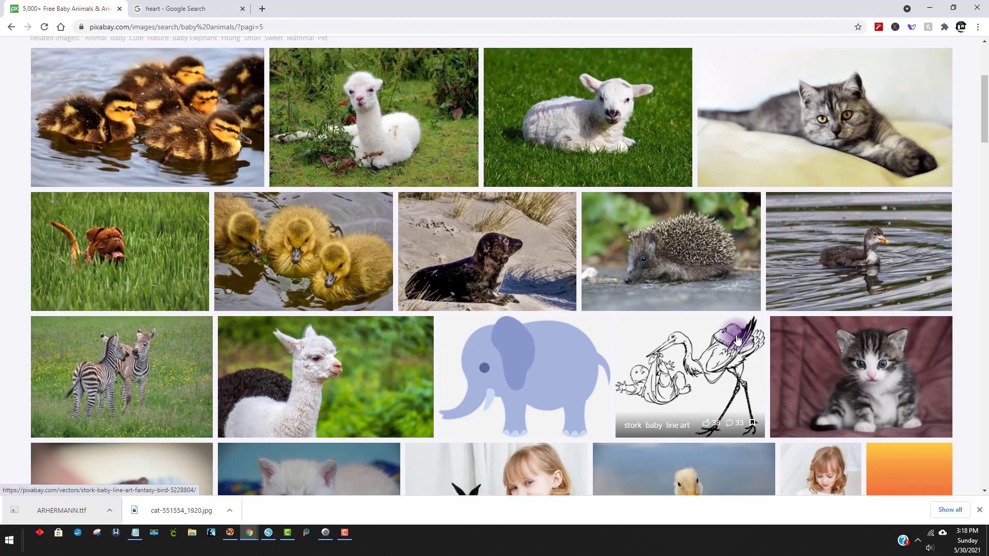
scroll(737, 340, down, 4)
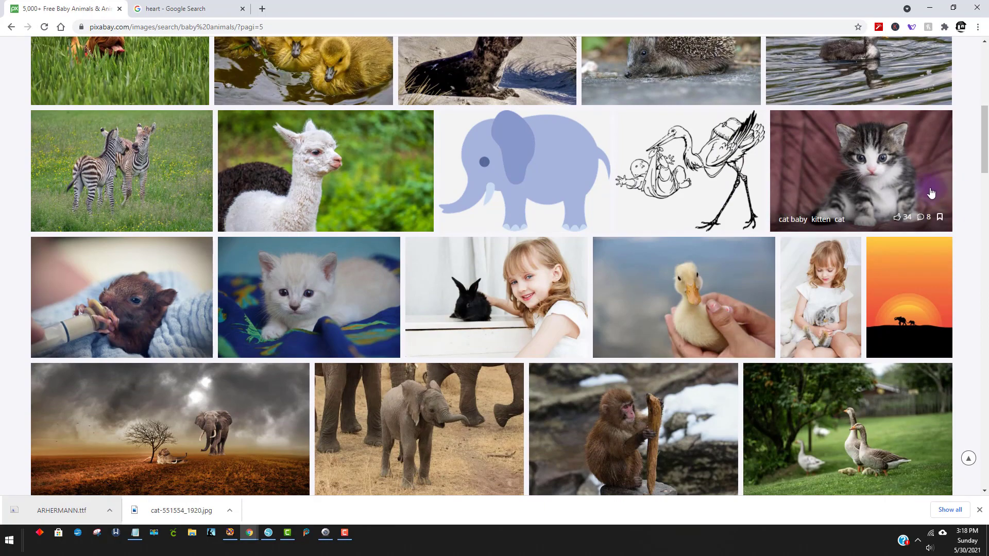
scroll(670, 304, down, 8)
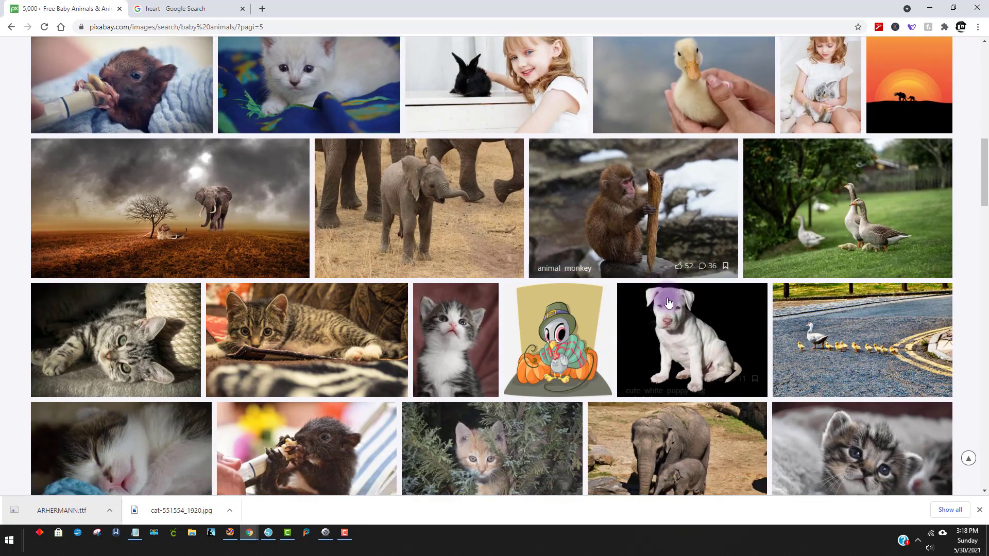
scroll(674, 314, down, 8)
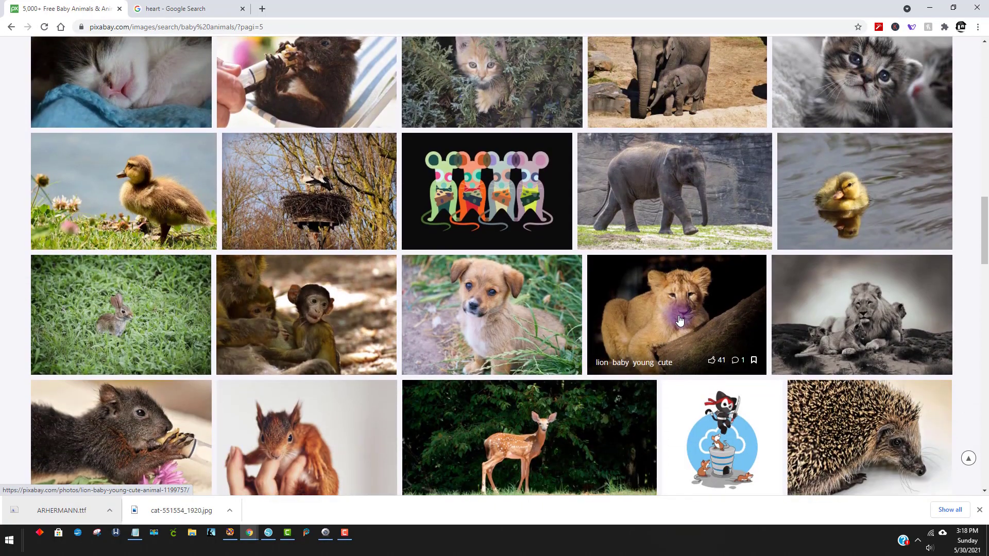
scroll(679, 315, down, 9)
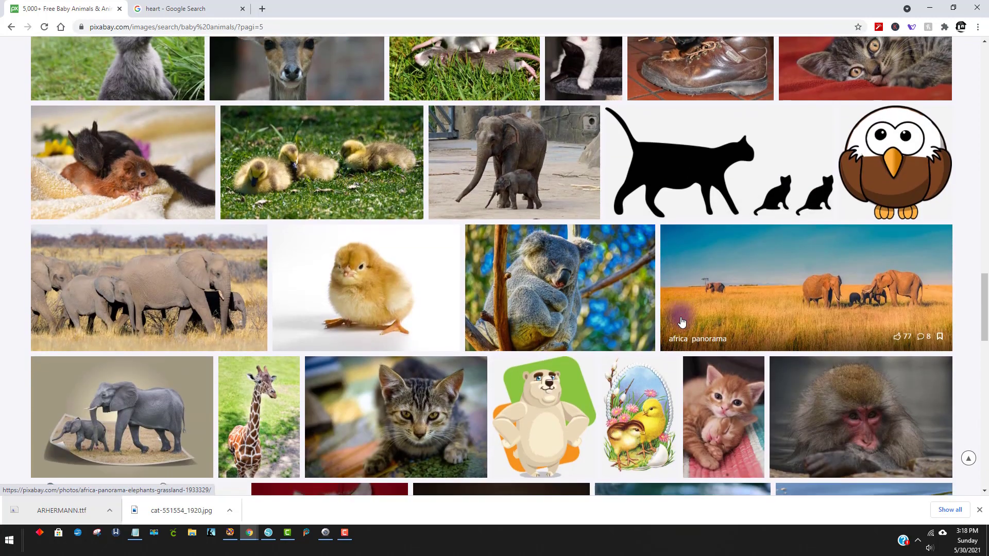
scroll(682, 316, down, 8)
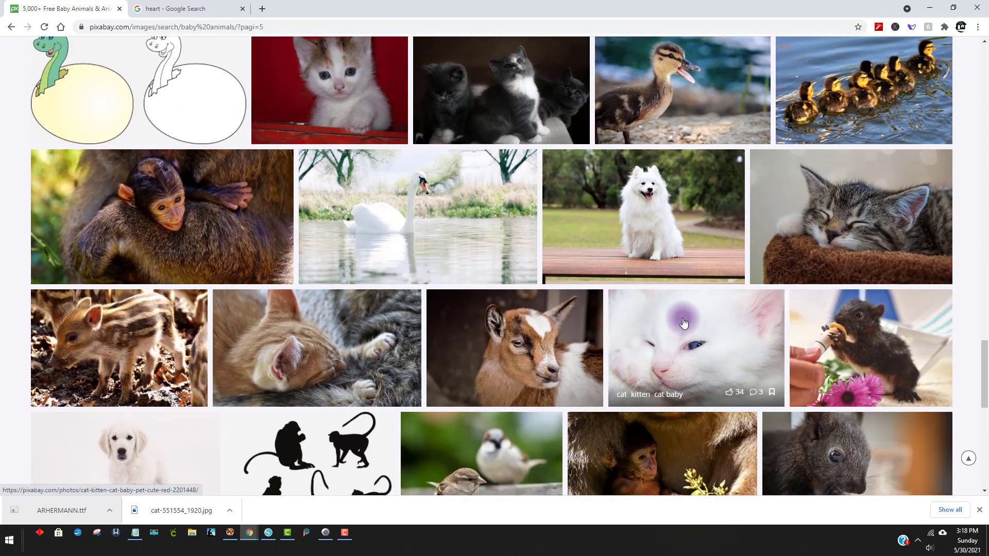
scroll(684, 324, down, 6)
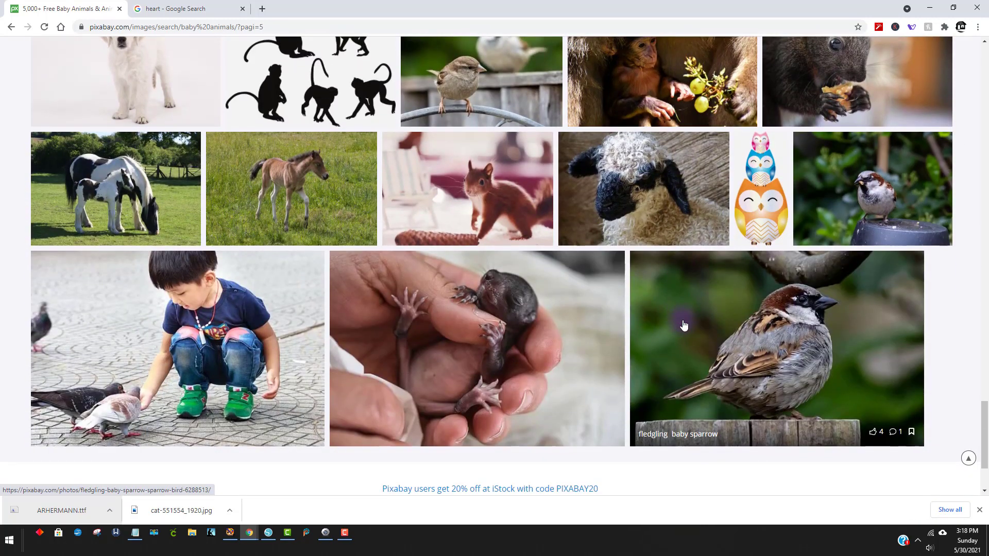
scroll(684, 327, down, 2)
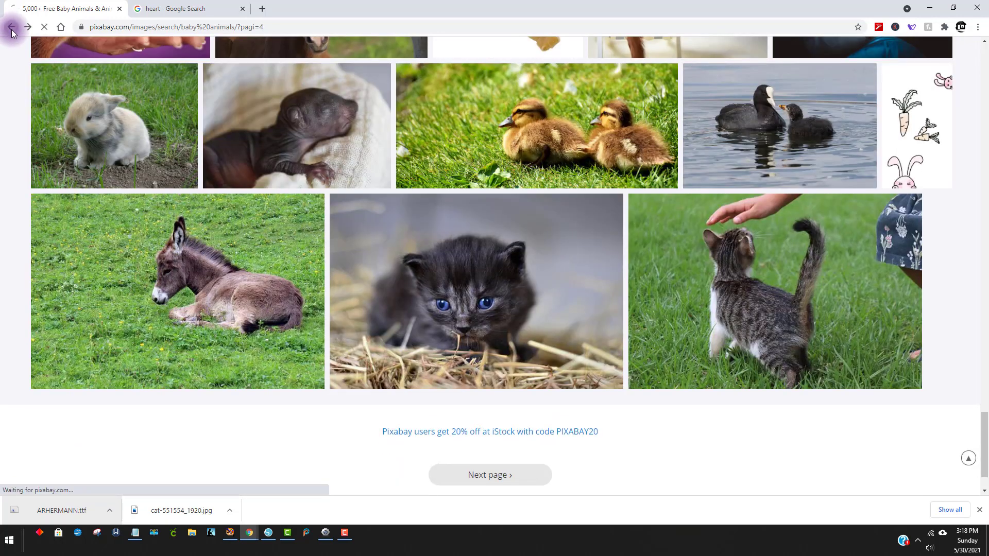
Step: Go back to page 2 of the results and review its images from the end up to the start
click(12, 30)
scroll(633, 362, up, 10)
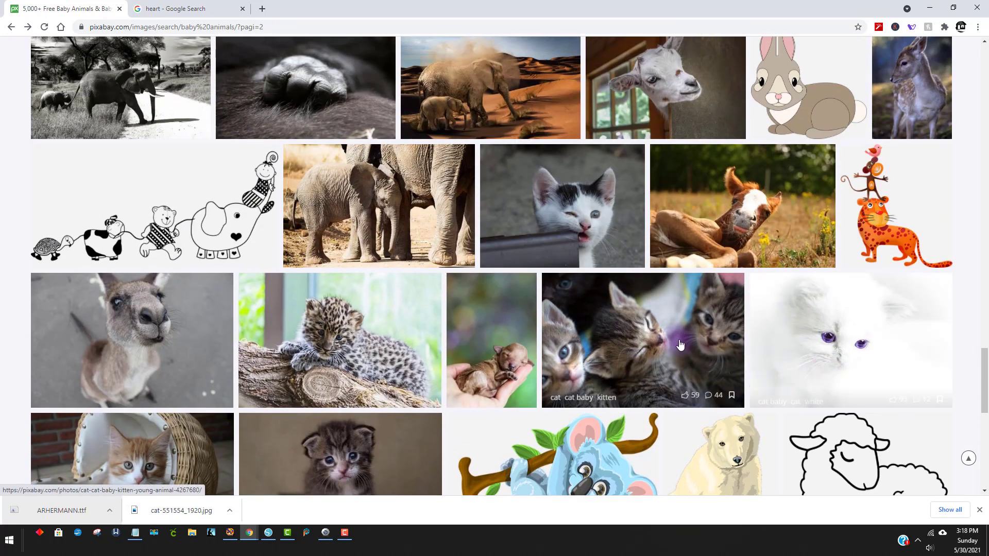
scroll(551, 338, up, 11)
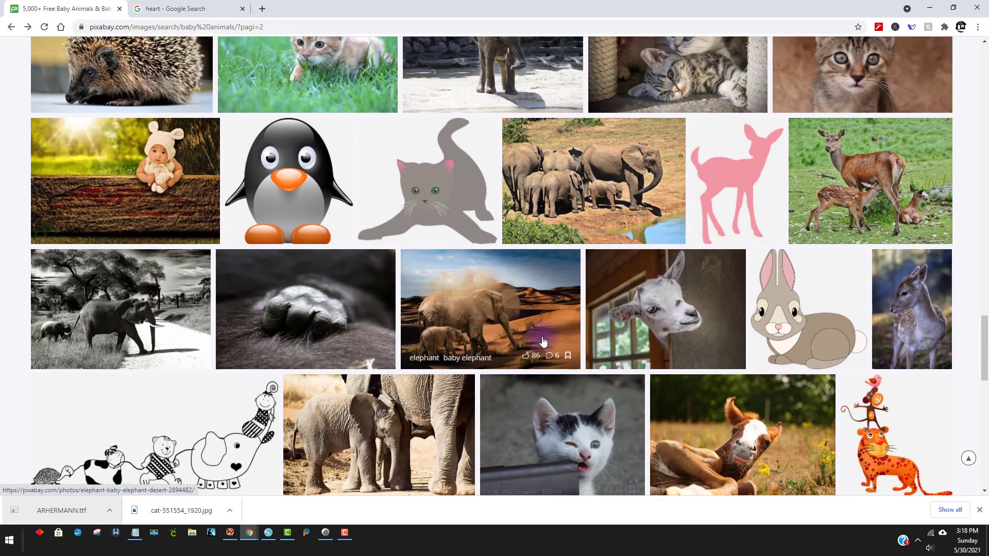
scroll(542, 348, up, 8)
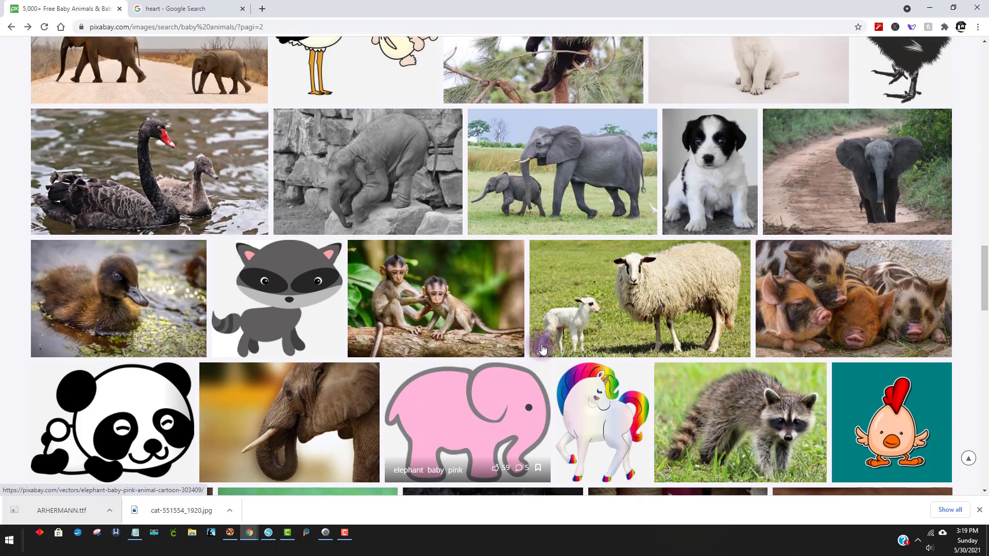
scroll(542, 348, up, 6)
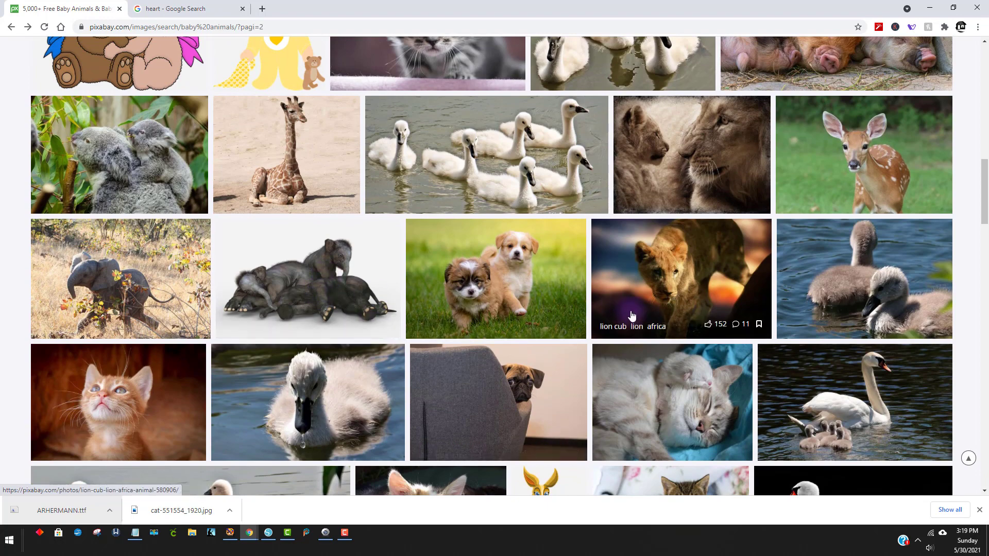
scroll(632, 315, up, 2)
scroll(632, 316, up, 3)
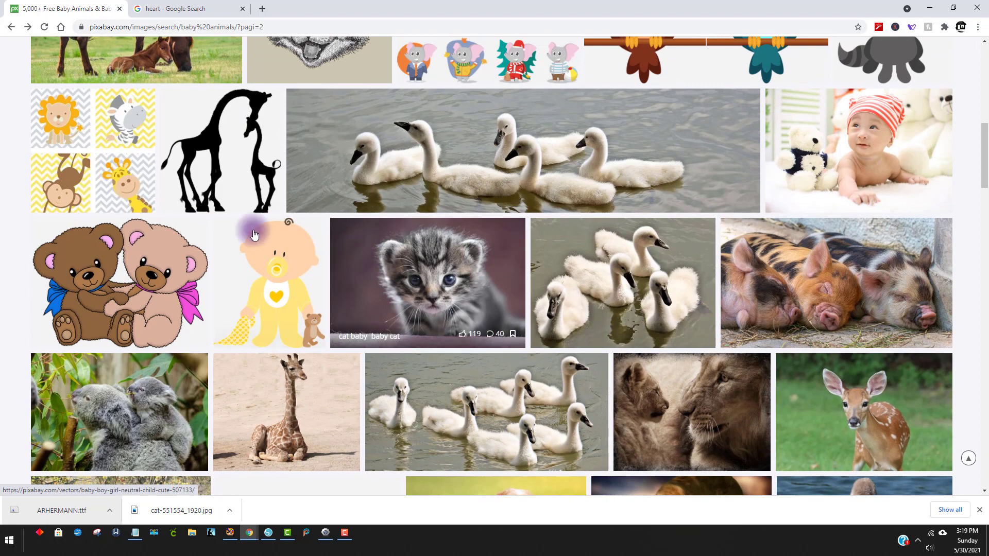
scroll(380, 222, up, 3)
scroll(379, 226, up, 8)
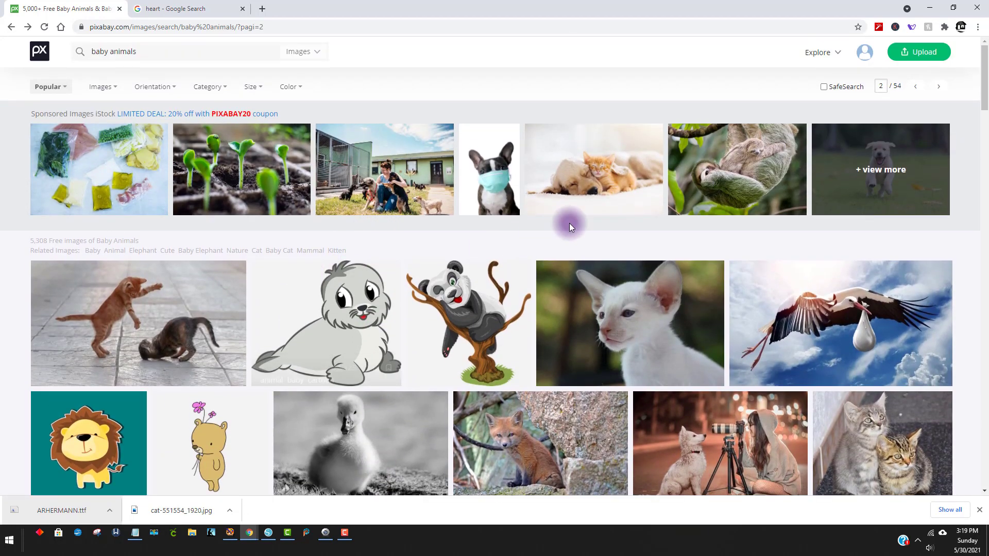
Step: Return to the first page of baby animals results and review the images near its end
click(12, 26)
scroll(600, 165, up, 5)
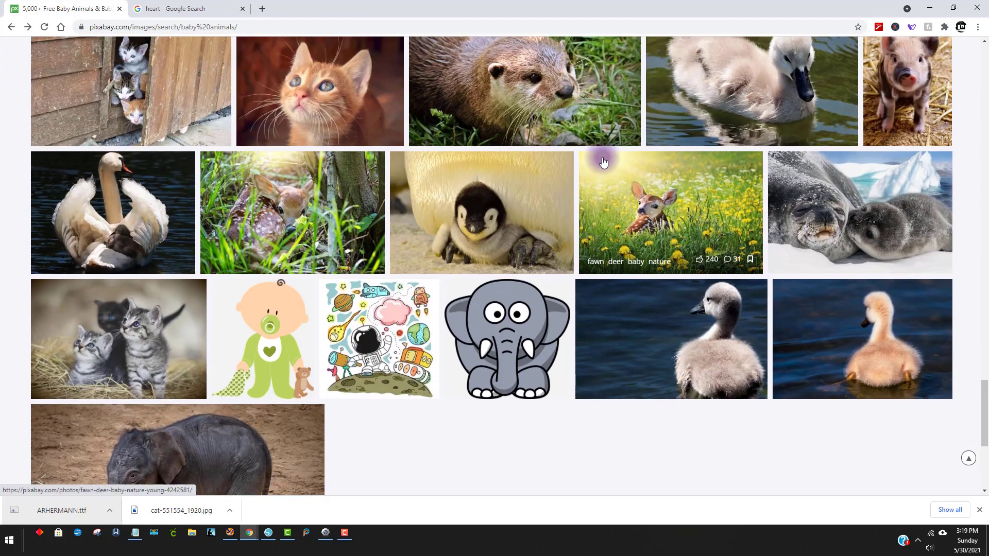
scroll(604, 163, up, 3)
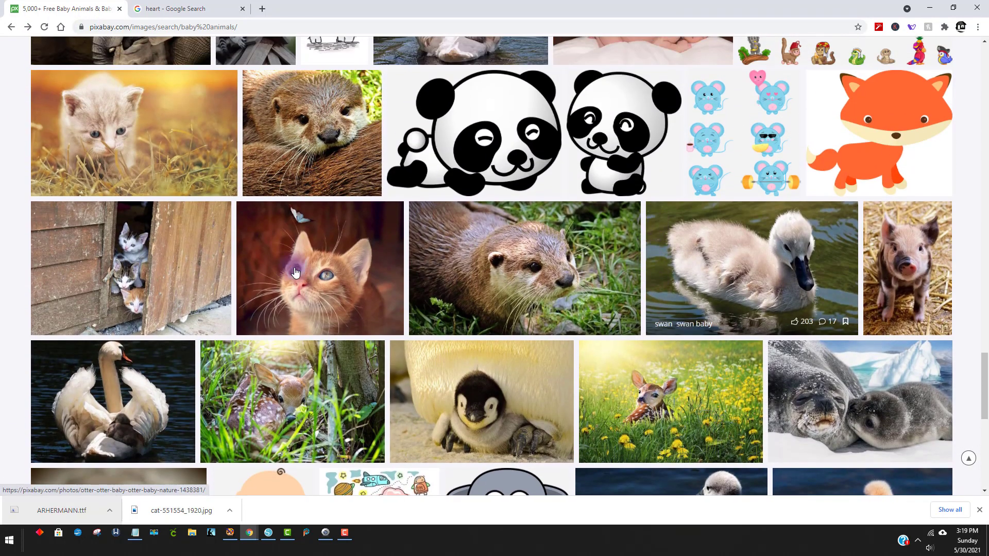
Step: Open the photo of three kittens peeking out from a wooden door and download it as a 1920×1280 JPG
click(192, 263)
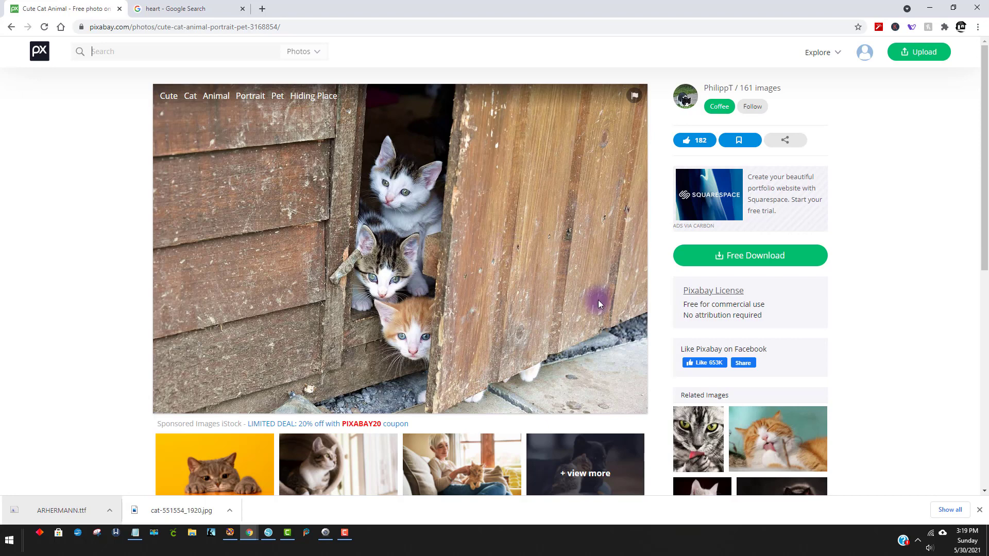
click(750, 258)
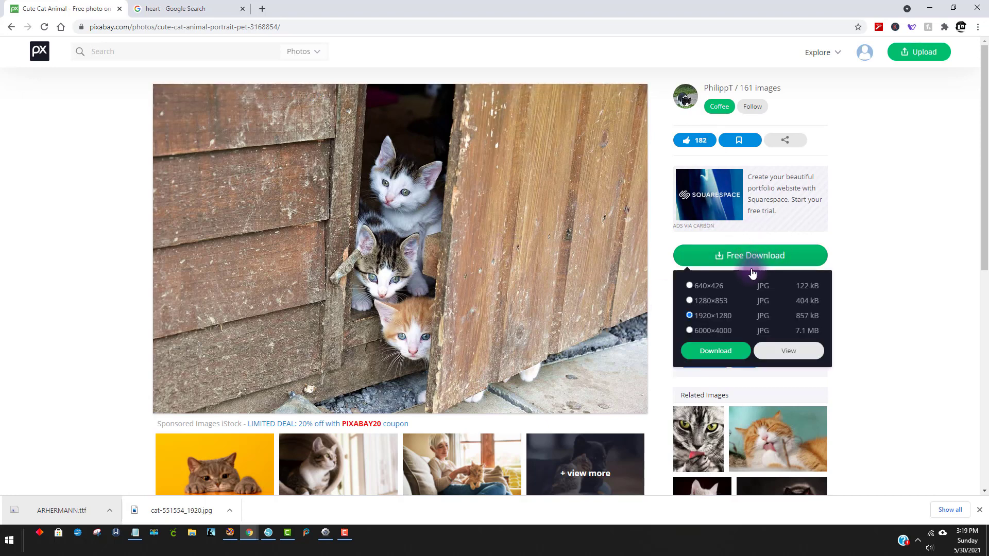
click(728, 346)
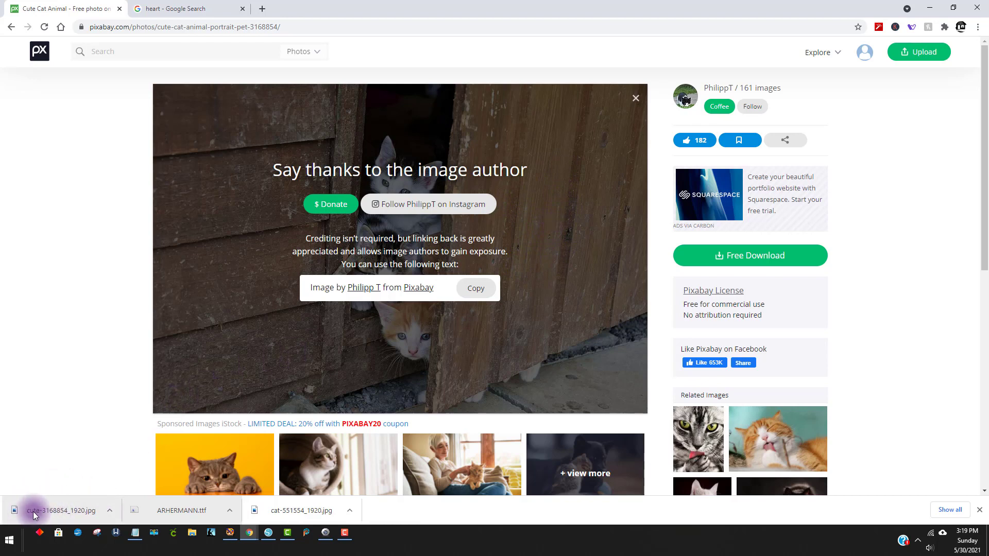
Step: Switch to Silhouette Studio, open the cute-3168854_1920 photo from Downloads and move it inward from the page's upper-left corner
click(268, 534)
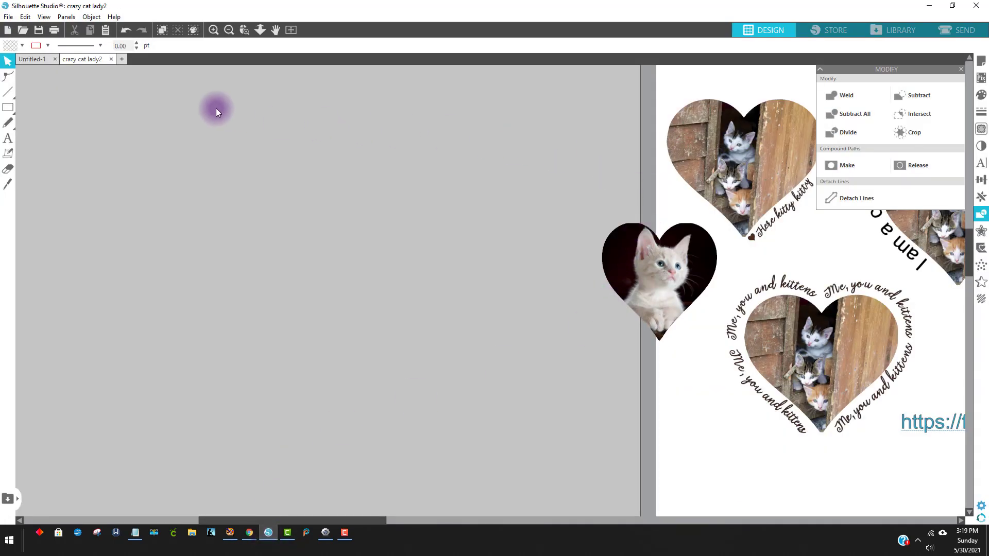
click(8, 17)
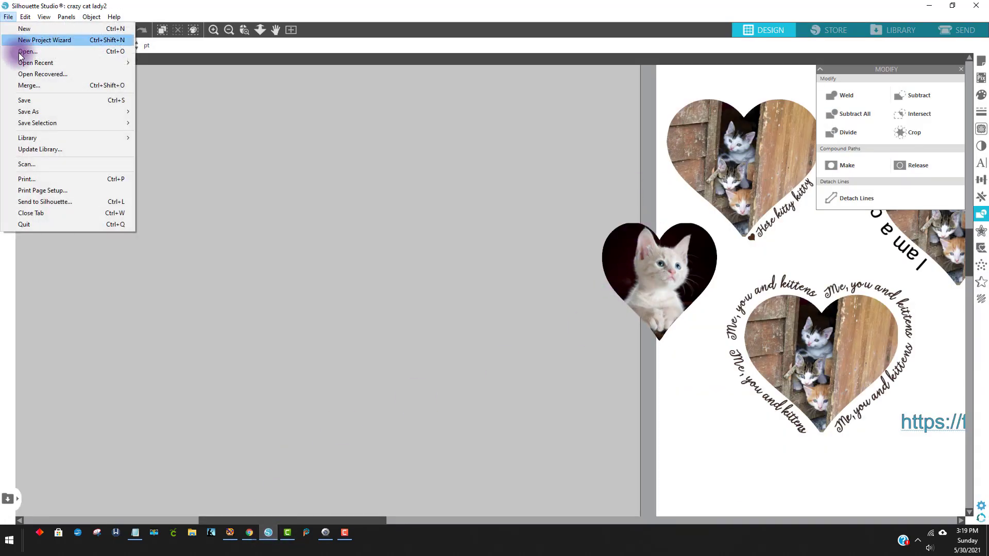
click(20, 56)
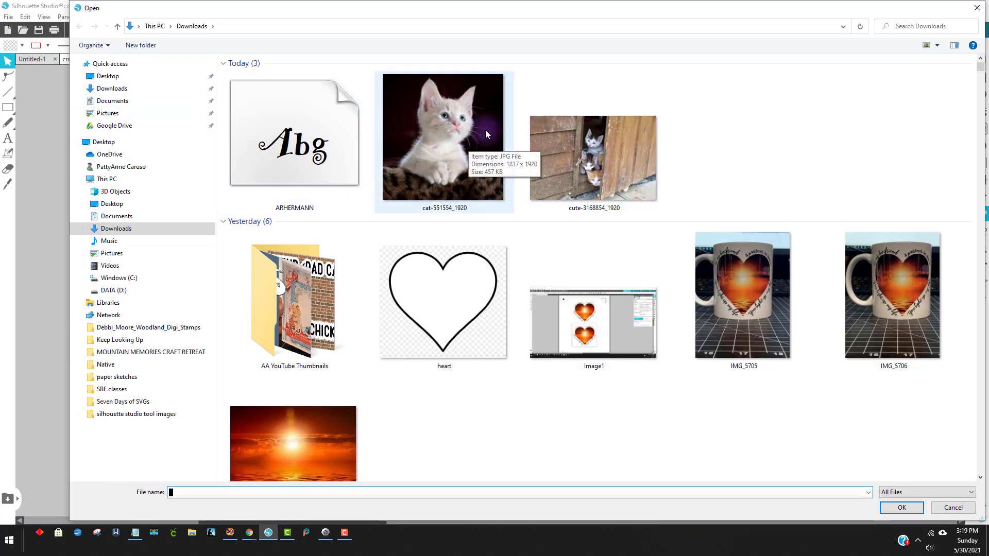
double_click(607, 174)
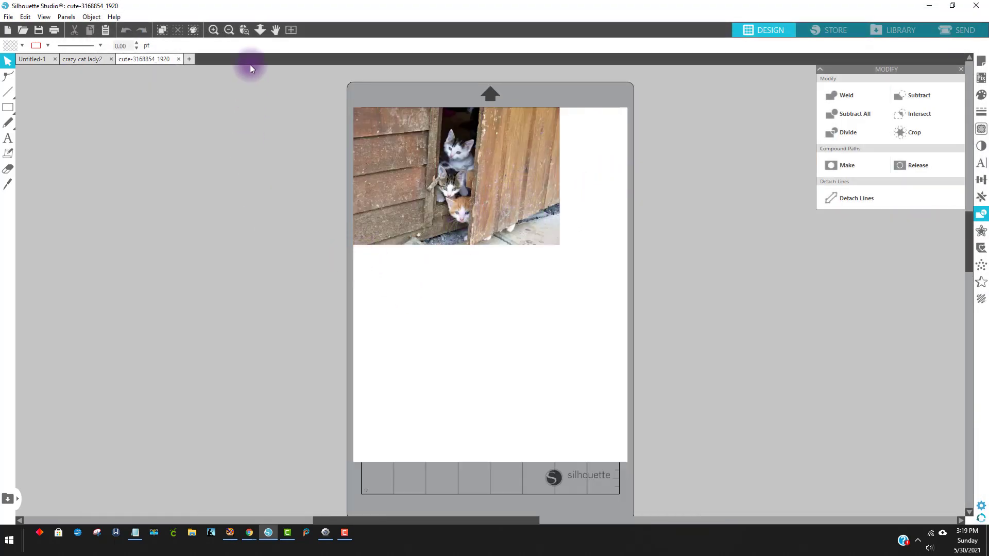
drag(361, 99, 595, 286)
drag(509, 314, 546, 342)
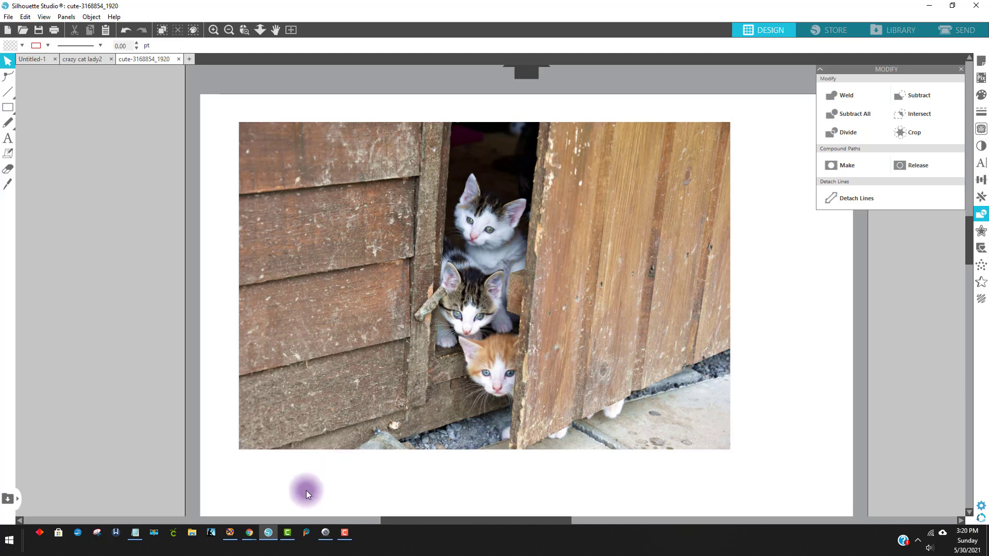
Step: Switch to the browser's Google heart search results and copy the enlarged black-outlined white heart image
click(248, 537)
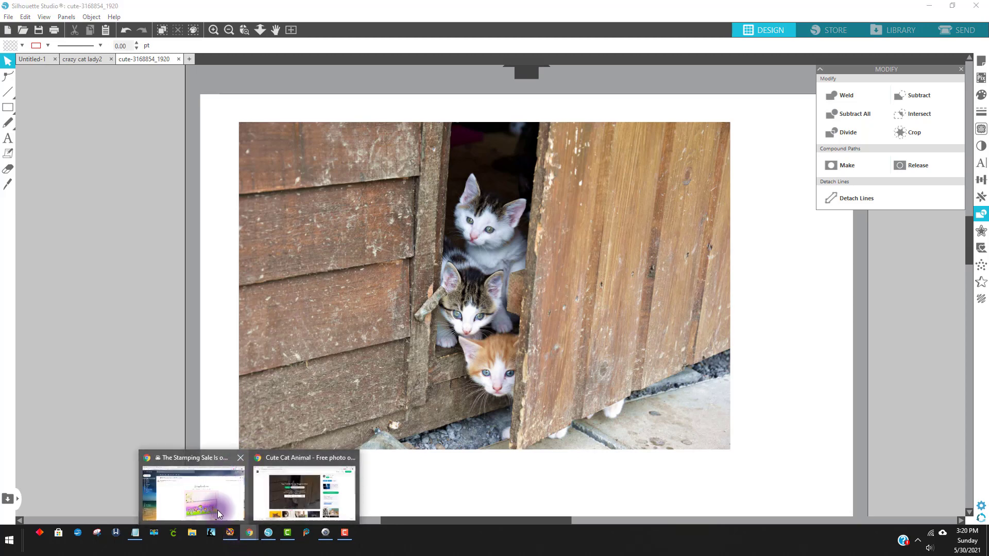
click(281, 499)
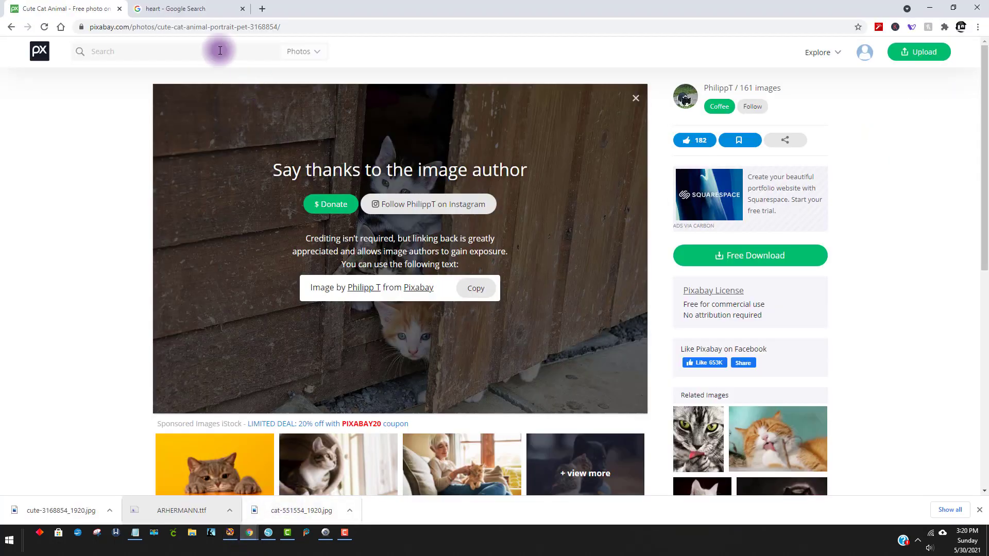
click(173, 17)
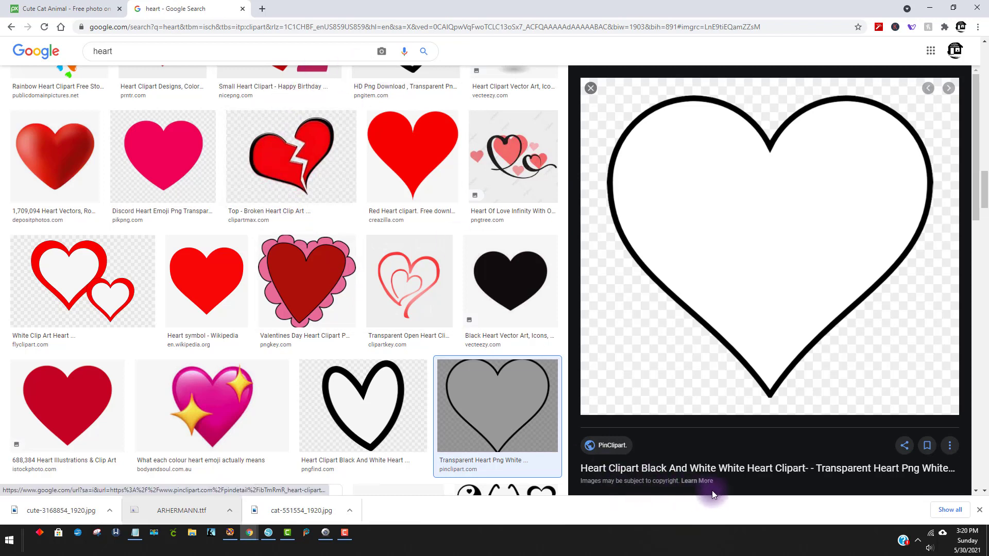
right_click(778, 207)
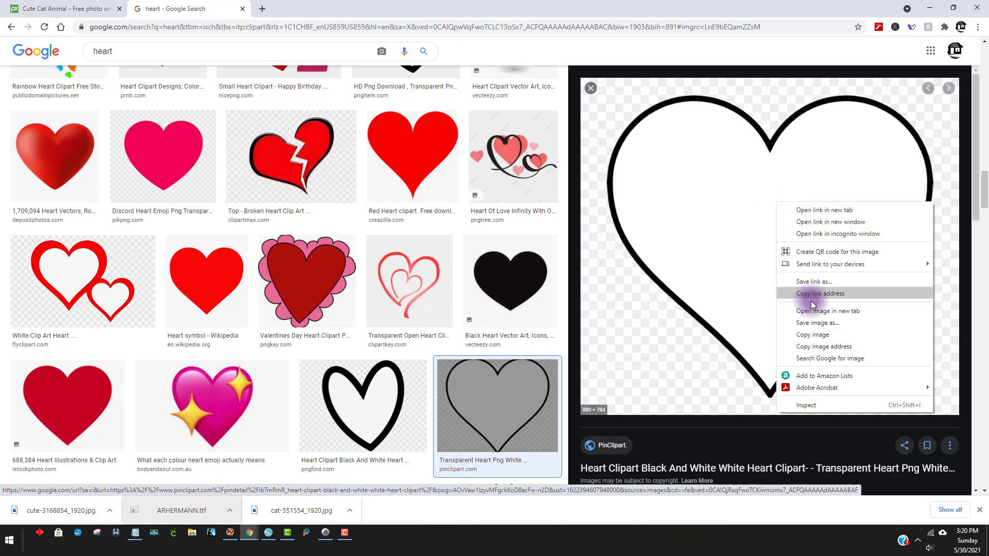
click(826, 336)
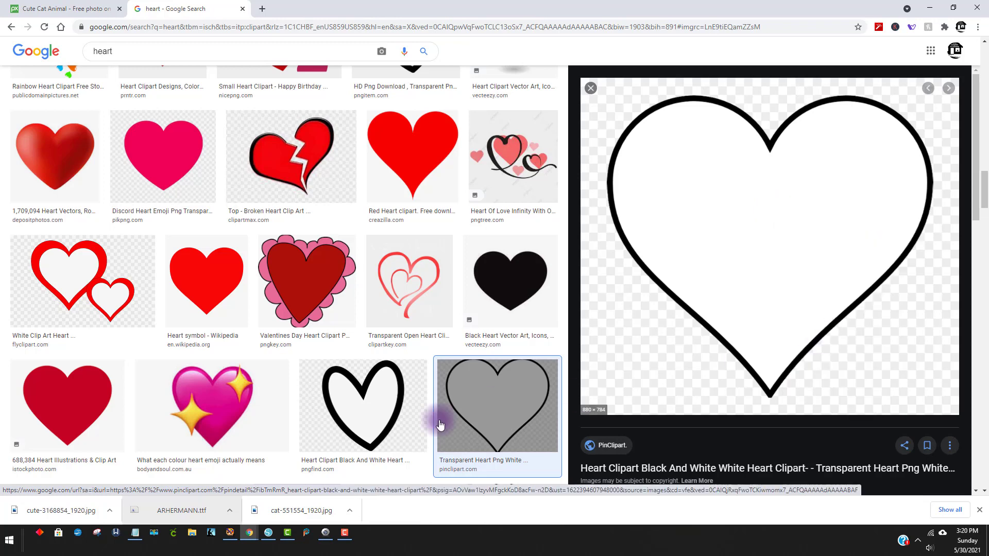
Step: Return to Silhouette Studio and paste the copied heart image in front of the kitten photo
click(272, 535)
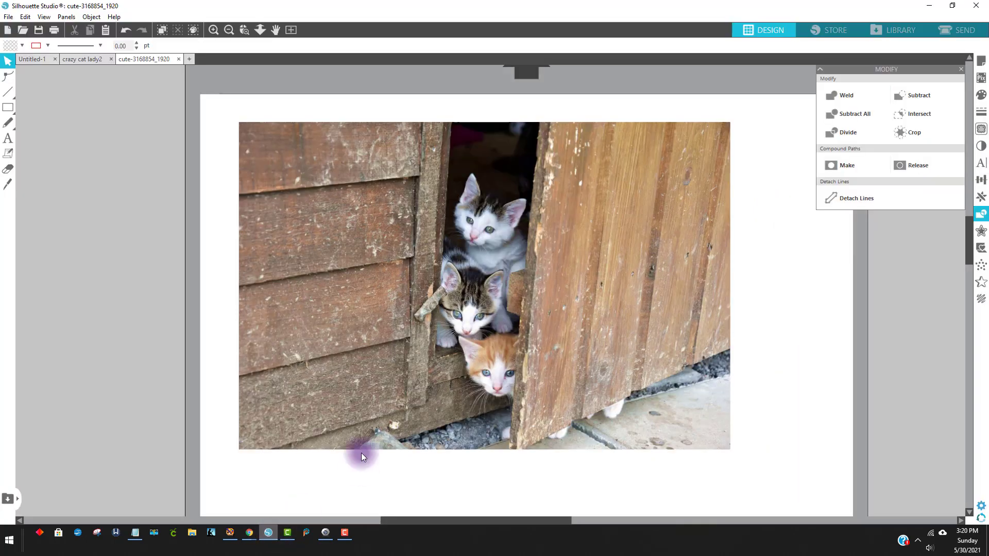
right_click(130, 154)
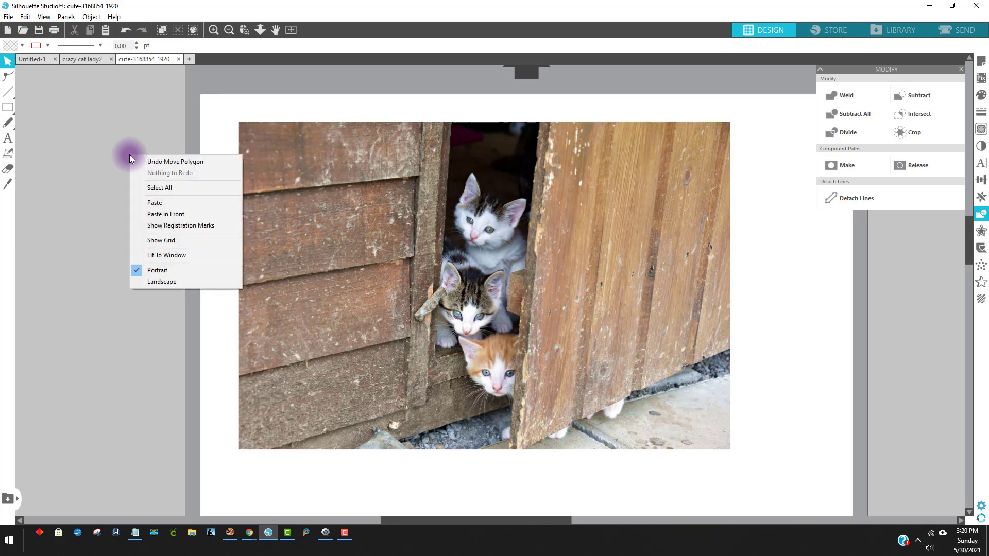
click(157, 214)
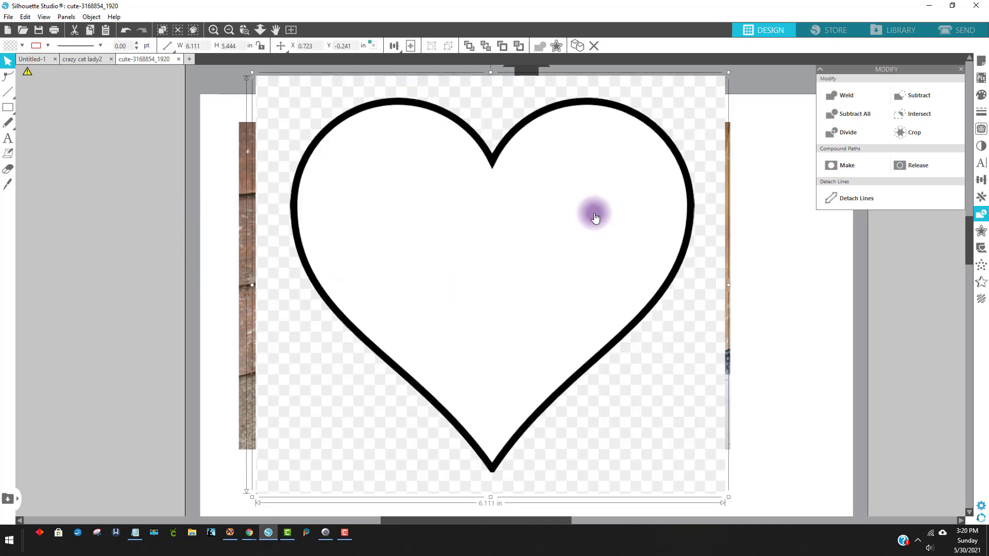
Step: Move the pasted heart image completely off the page, onto the empty gray area beside the kitten photo
scroll(777, 319, down, 1)
drag(565, 442, 546, 515)
drag(488, 525, 374, 521)
drag(636, 359, 195, 423)
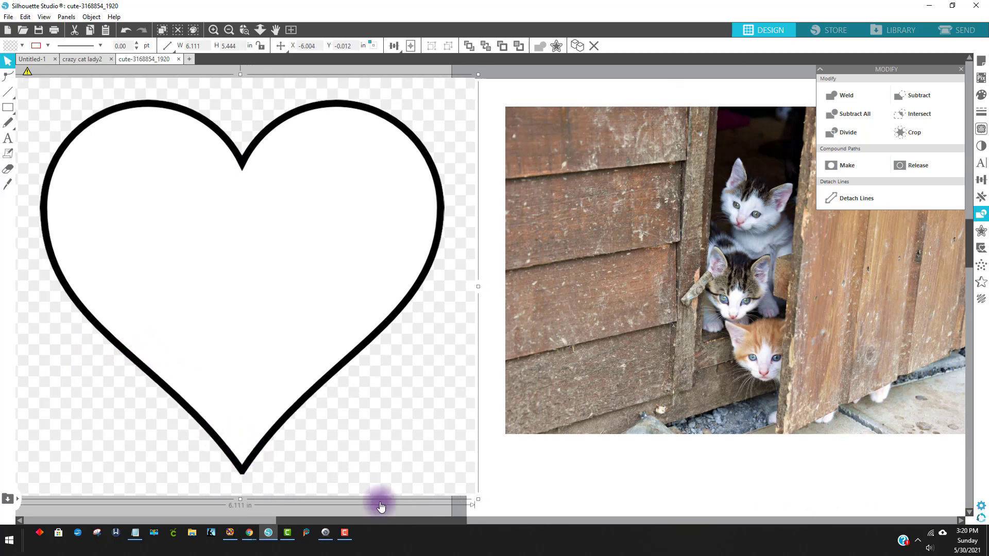
drag(406, 521, 296, 522)
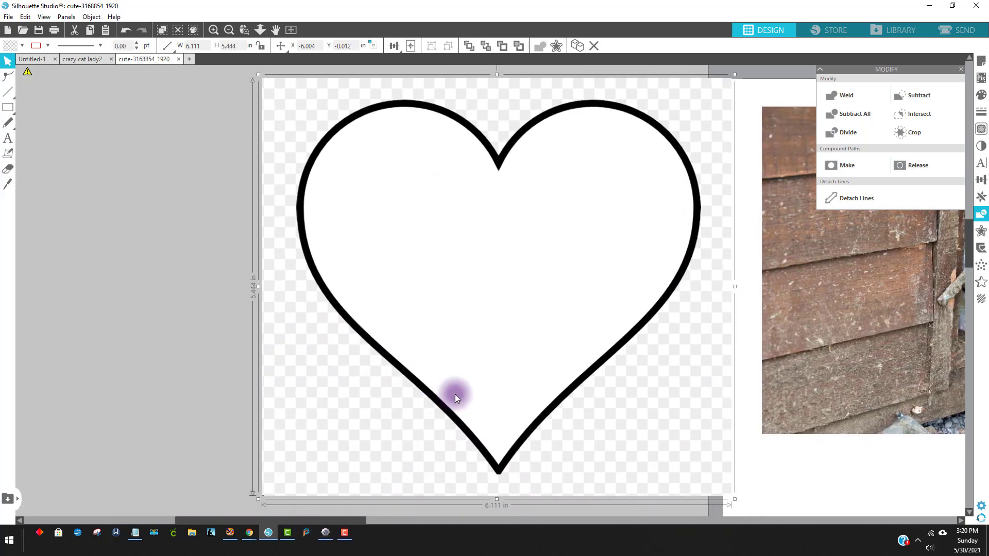
drag(453, 393, 366, 387)
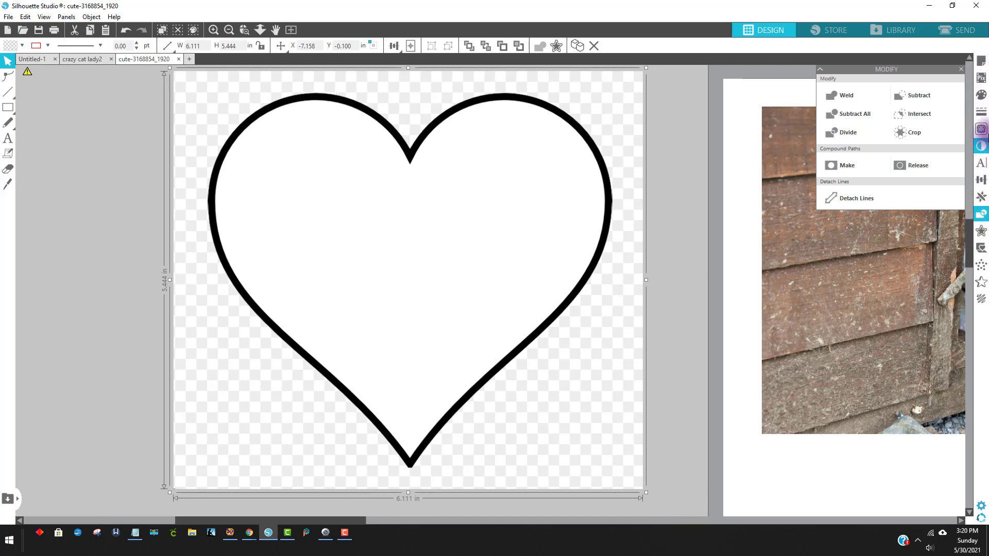
Step: Mark a trace area about 5.6 in wide enclosing the entire heart outline
click(982, 130)
click(879, 113)
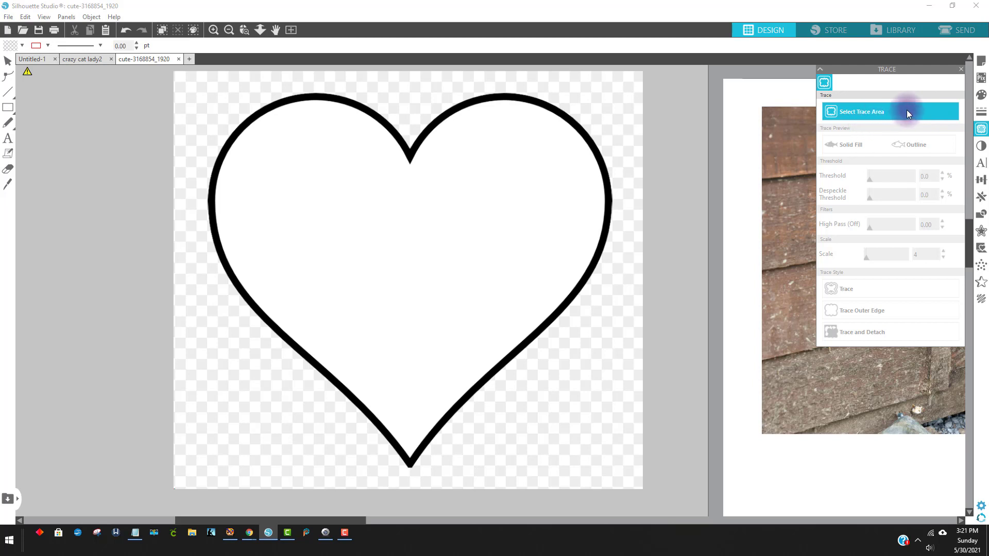
mouse_move(202, 74)
mouse_down()
mouse_move(527, 353)
mouse_move(631, 490)
mouse_up()
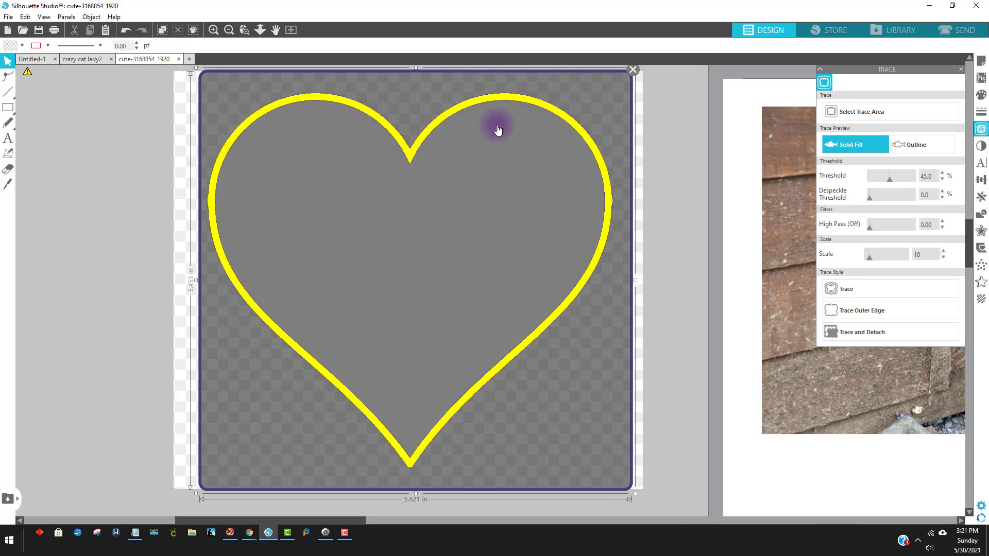
Step: Apply a plain Trace to the heart, move the traced outline aside and fill it with blue
click(858, 290)
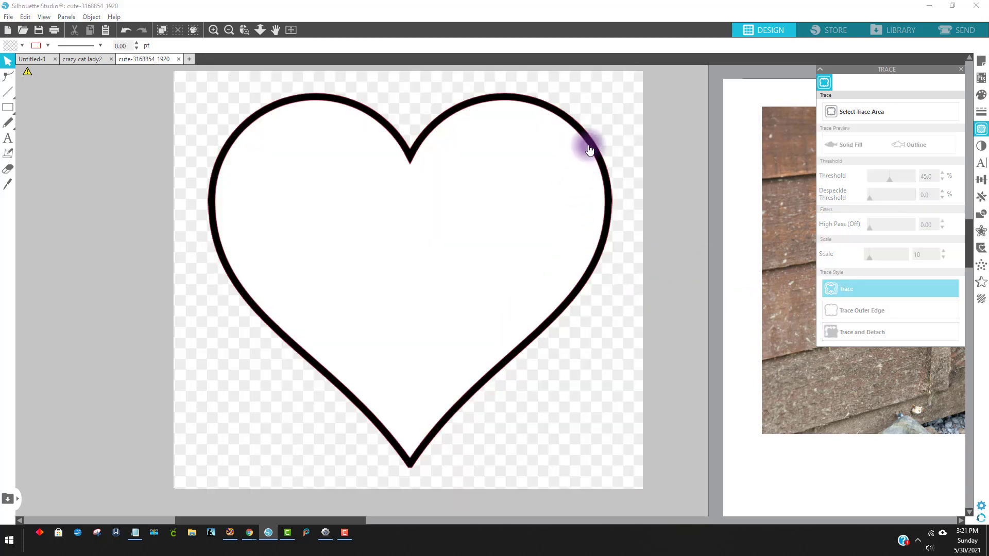
mouse_move(558, 175)
mouse_down()
mouse_move(358, 225)
mouse_move(381, 199)
mouse_move(348, 177)
mouse_move(388, 169)
mouse_up()
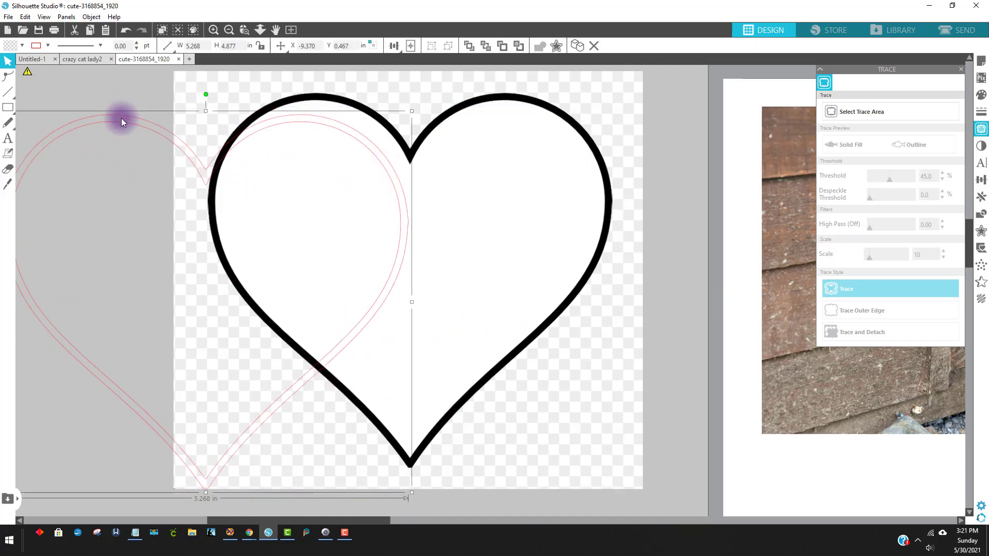
click(21, 46)
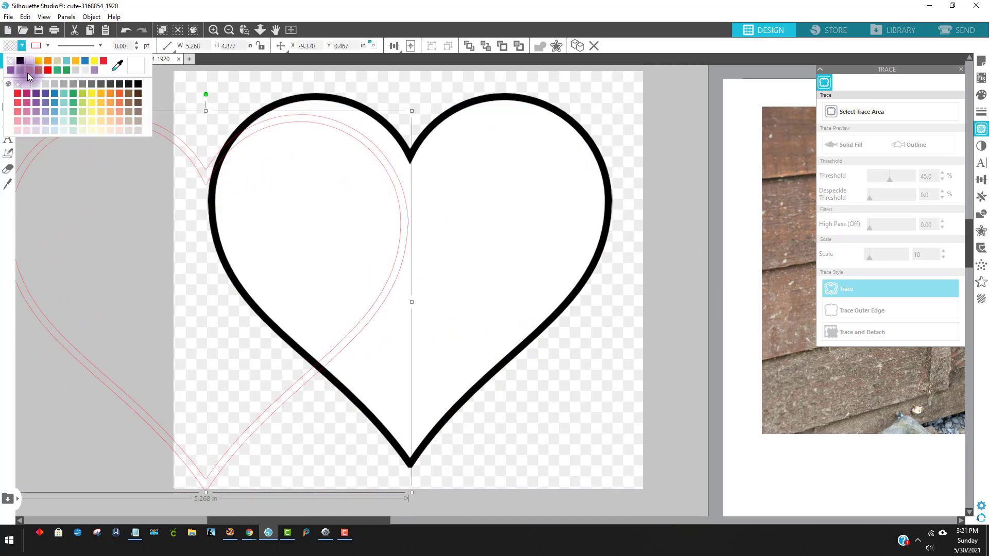
click(56, 93)
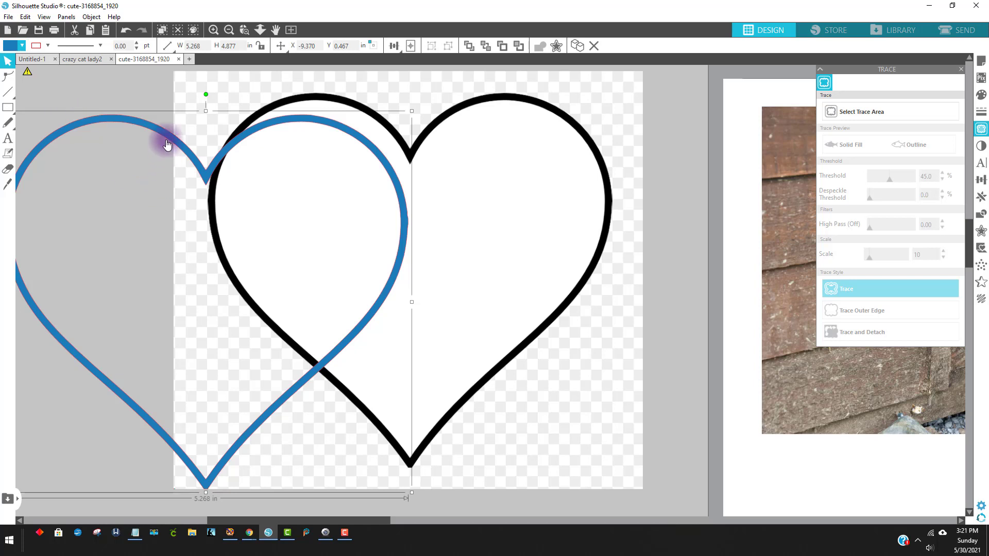
Step: Undo the blue fill, the outline move and the plain trace, back to the marked trace area
click(125, 32)
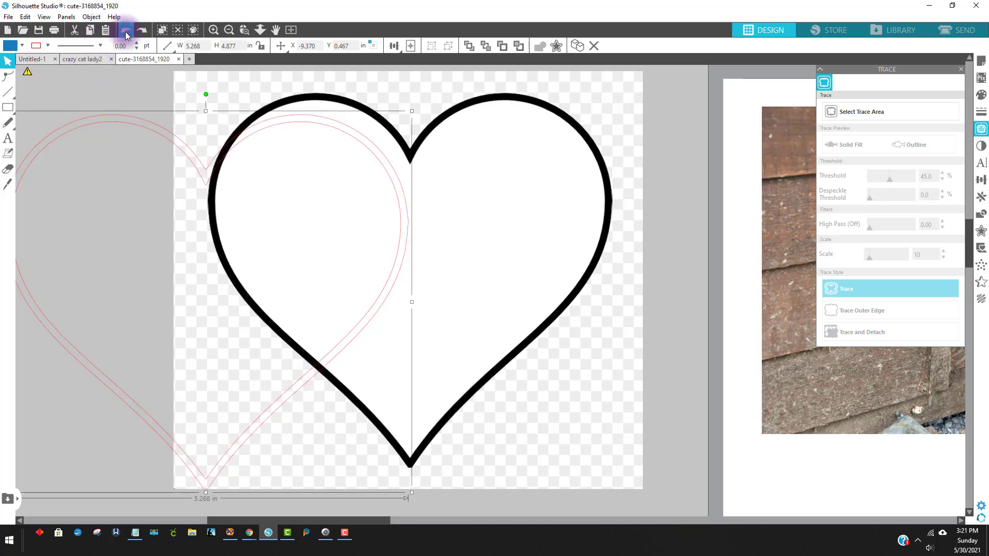
click(125, 32)
click(125, 32)
click(125, 32)
click(125, 32)
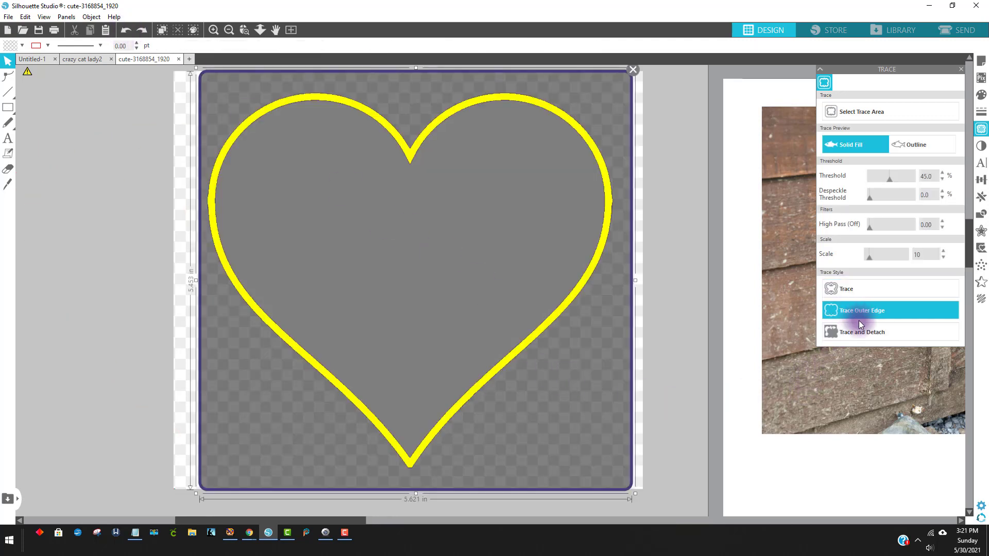
Step: Trace and detach the heart, then pull the leftover checkered background away from it and delete it
click(905, 335)
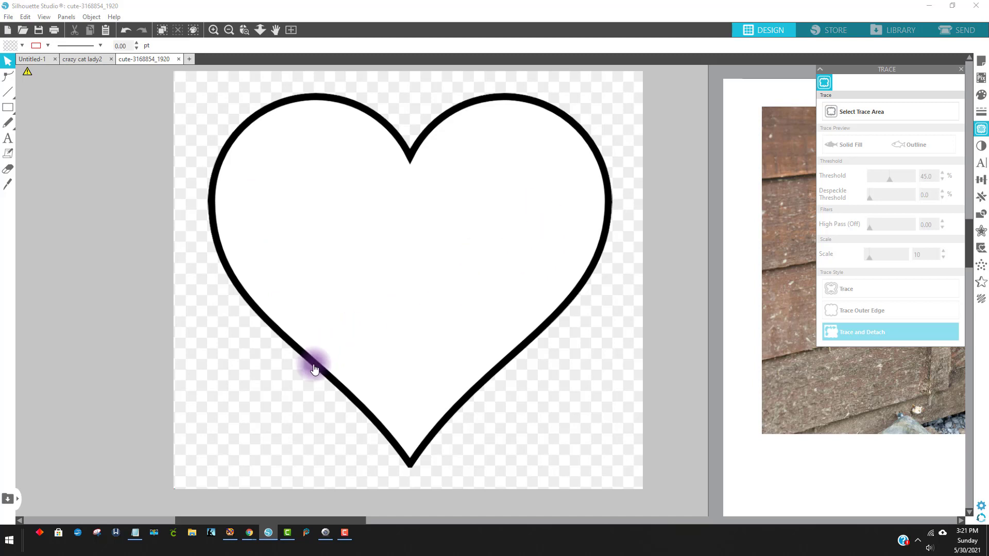
mouse_move(280, 404)
mouse_down()
mouse_move(210, 437)
mouse_move(137, 450)
mouse_move(147, 407)
mouse_up()
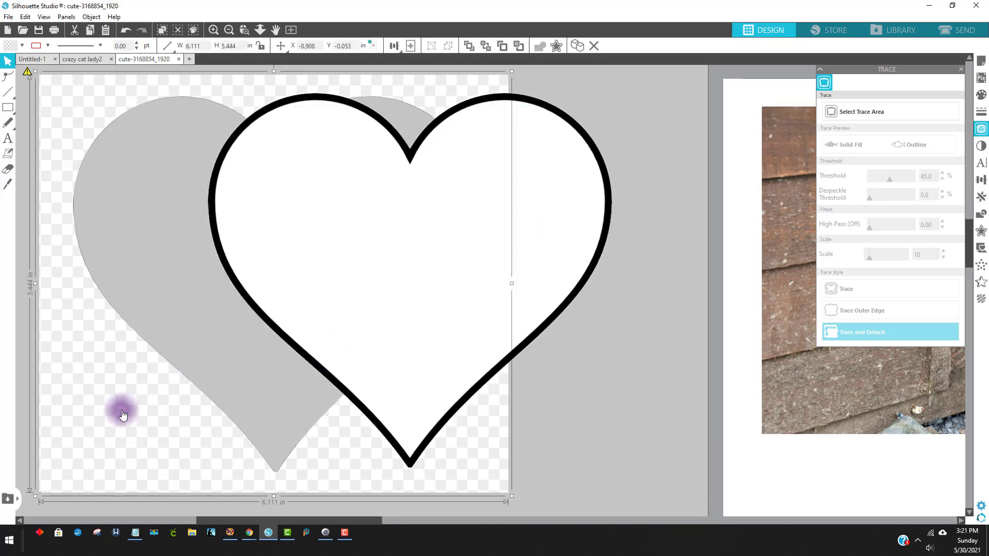
key(Delete)
Step: Move the detached white heart onto the page over the kitten photo
click(385, 236)
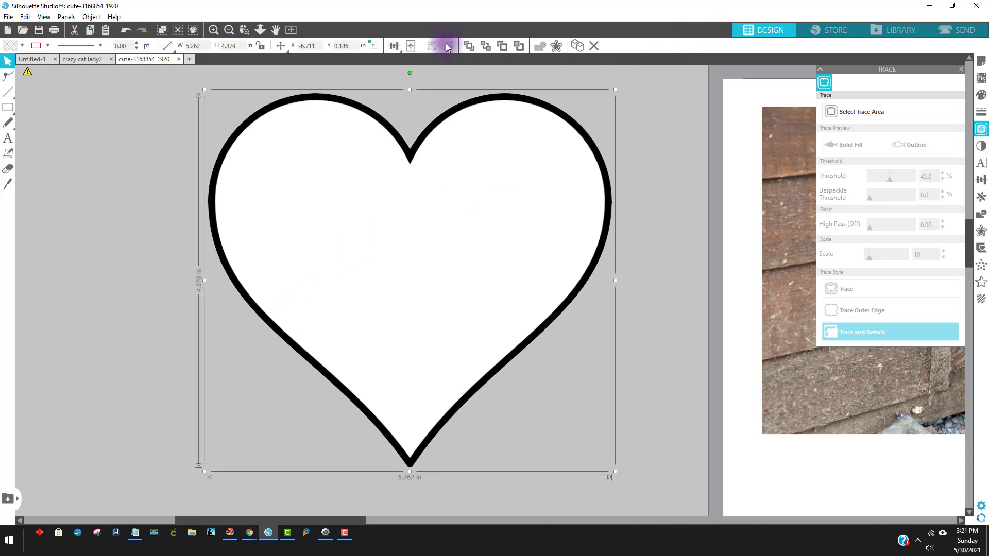
click(228, 30)
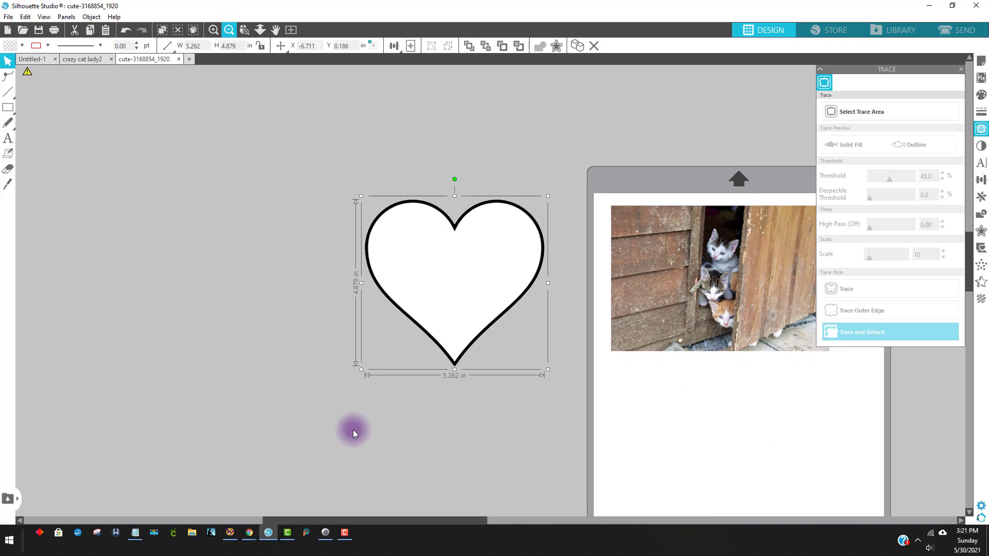
drag(371, 523, 451, 520)
click(317, 276)
drag(314, 275, 564, 265)
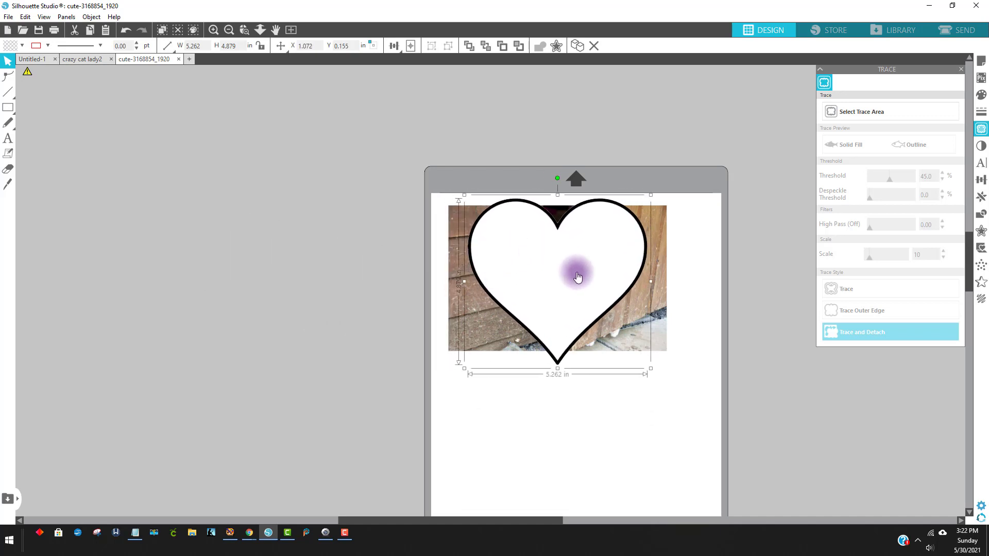
Step: Set the heart's fill transparency to 57% and shrink it to about 4.5 × 4.2 in over the kittens
click(981, 95)
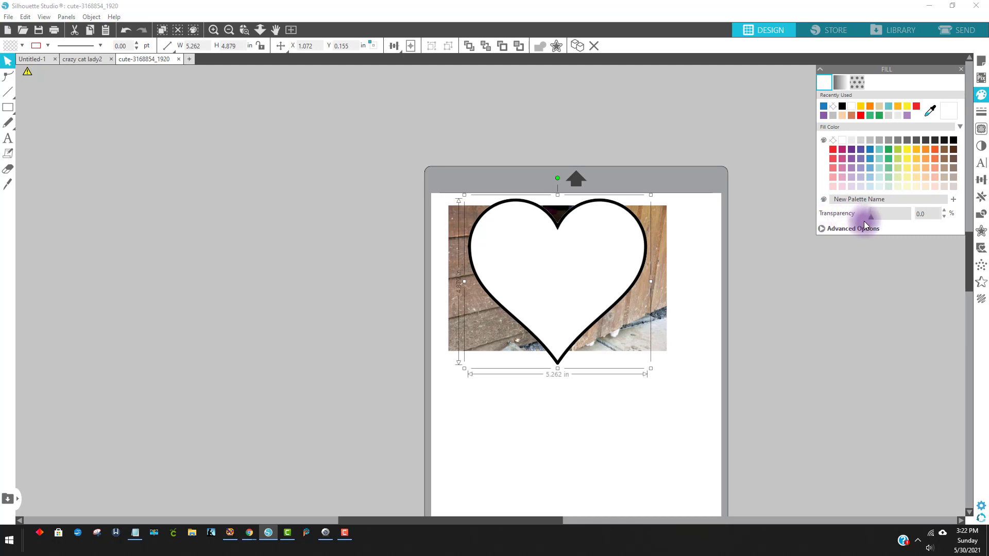
drag(873, 220, 893, 222)
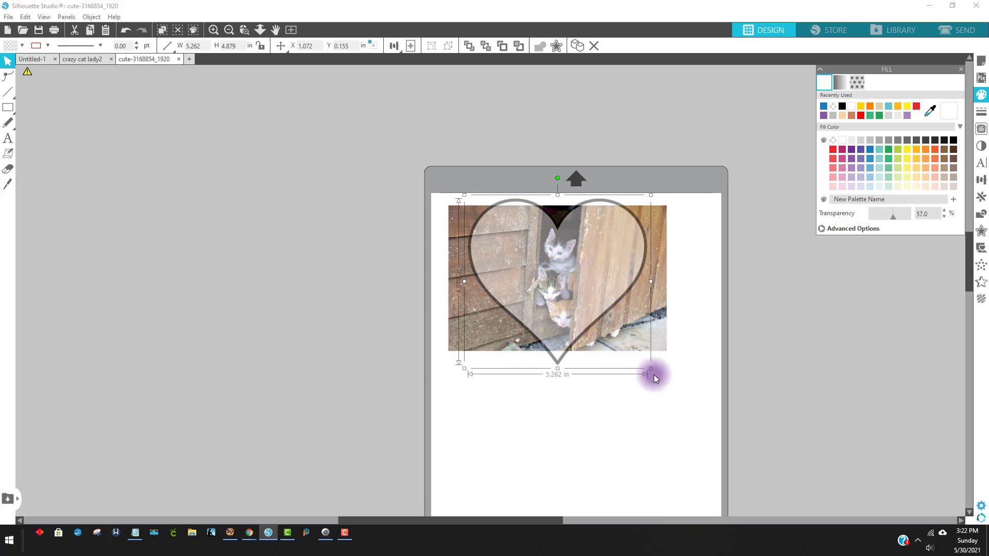
drag(652, 369, 625, 345)
drag(585, 295, 604, 299)
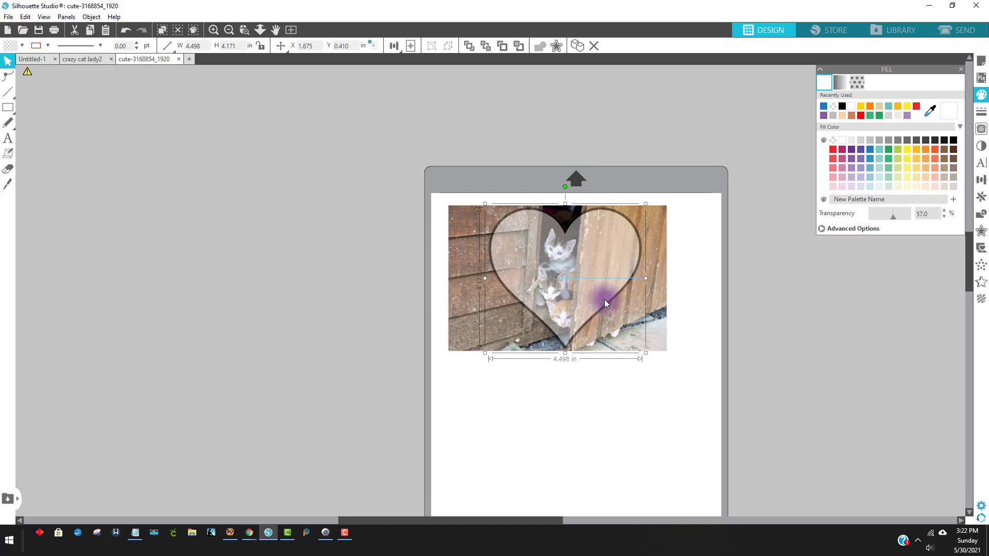
Step: Fine-position the heart over the kittens and enlarge it proportionally to about 4.52 × 4.19 in
click(243, 31)
drag(397, 155, 773, 397)
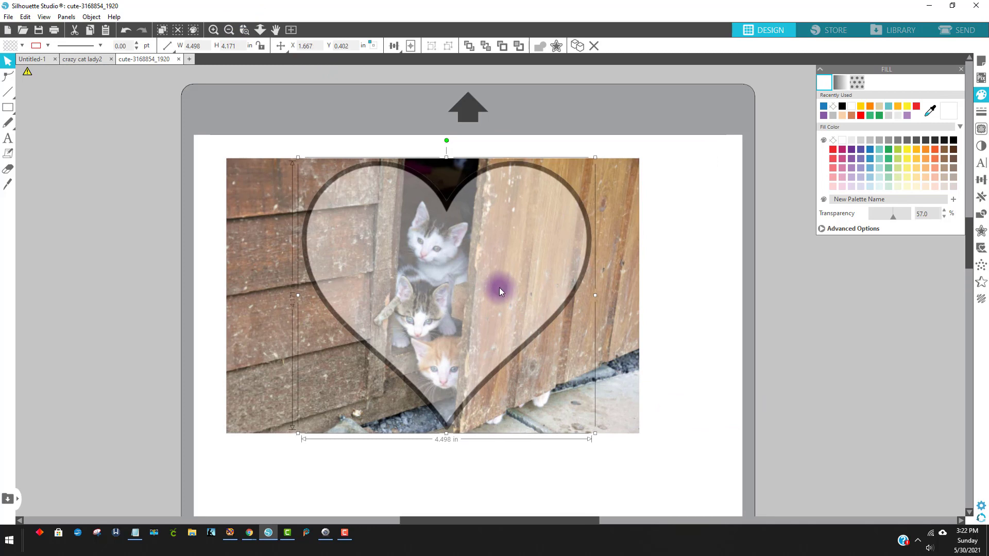
drag(499, 288, 498, 289)
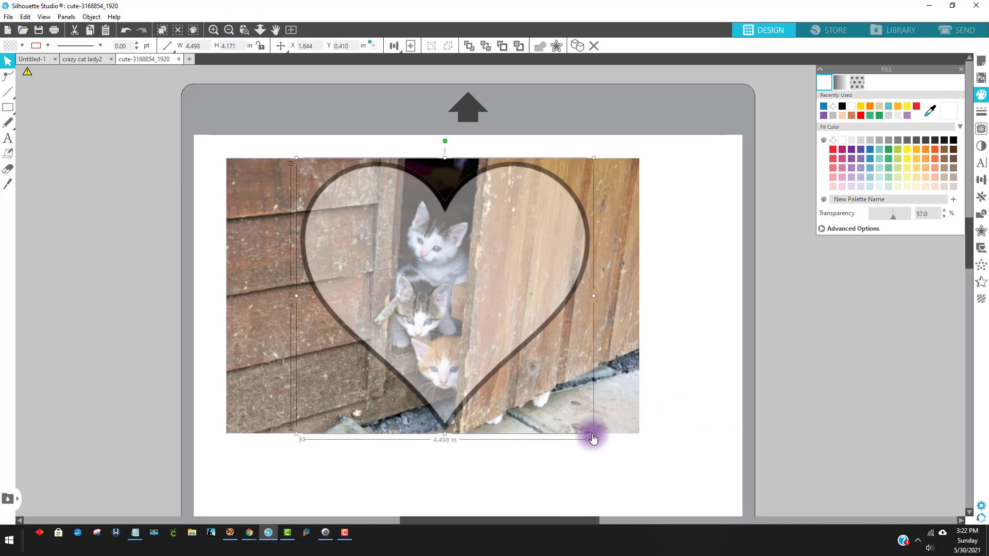
drag(594, 436, 596, 441)
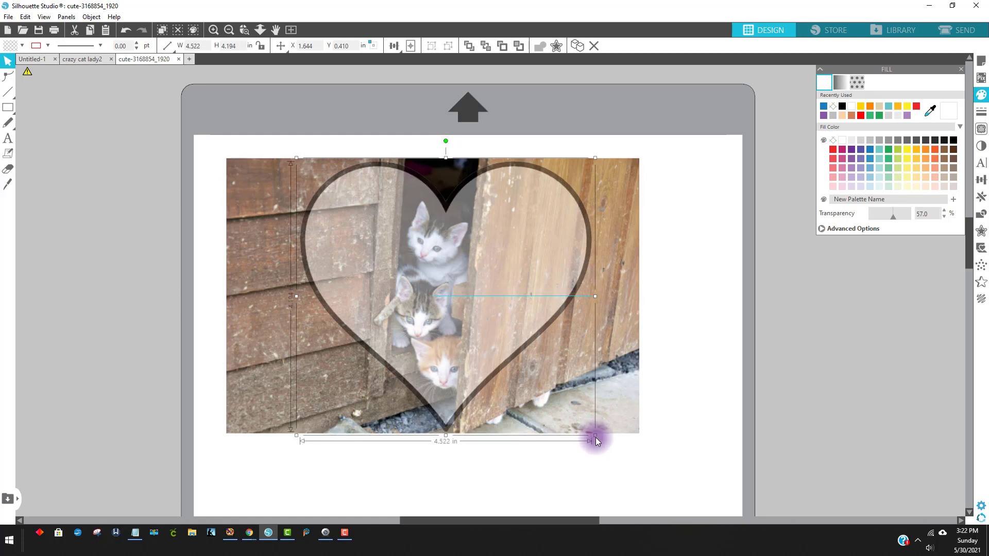
Step: Widen the heart to about 5.08 in and reposition it so it frames all three kittens
drag(596, 297, 633, 298)
drag(548, 297, 524, 296)
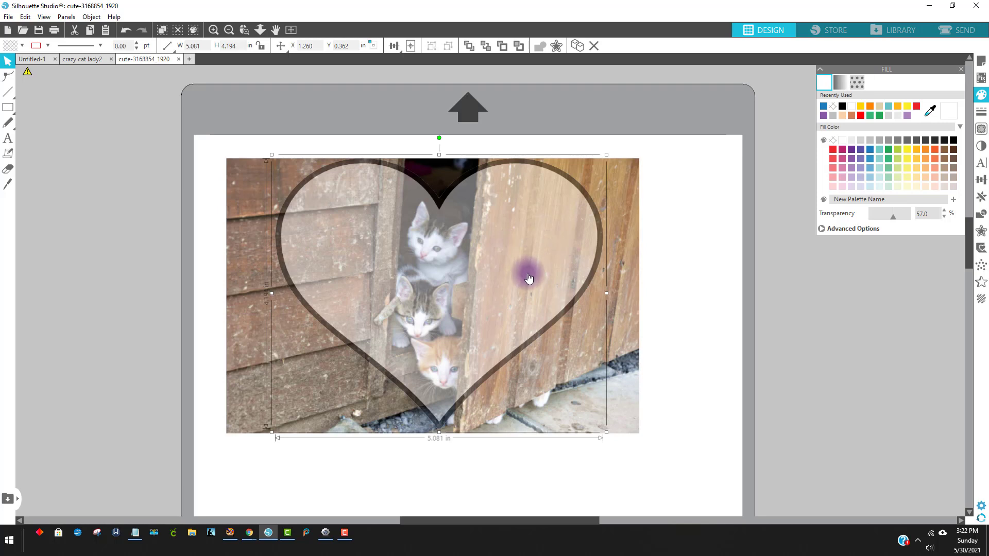
drag(527, 274, 527, 271)
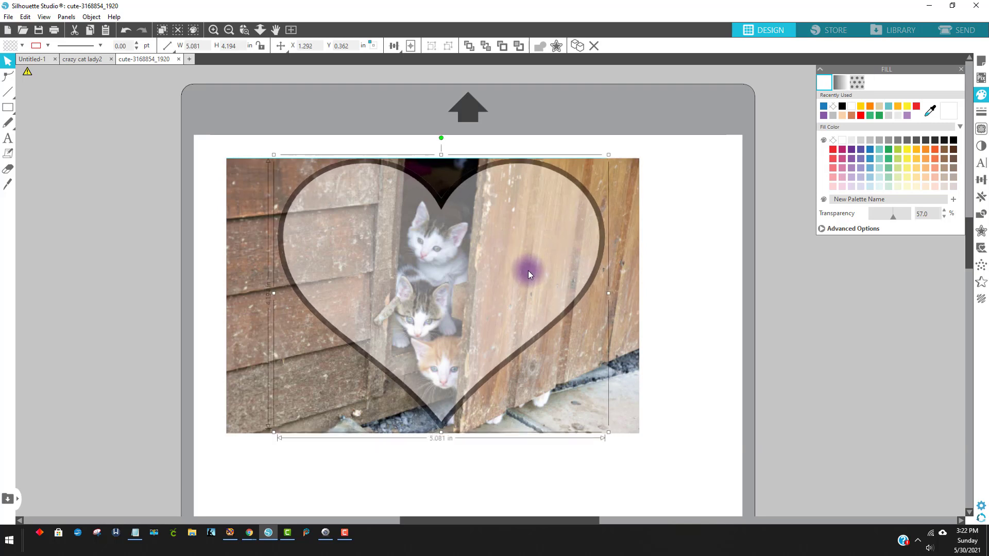
Step: Select both the heart and the kitten photo and crop the photo to the heart shape
click(143, 260)
click(451, 233)
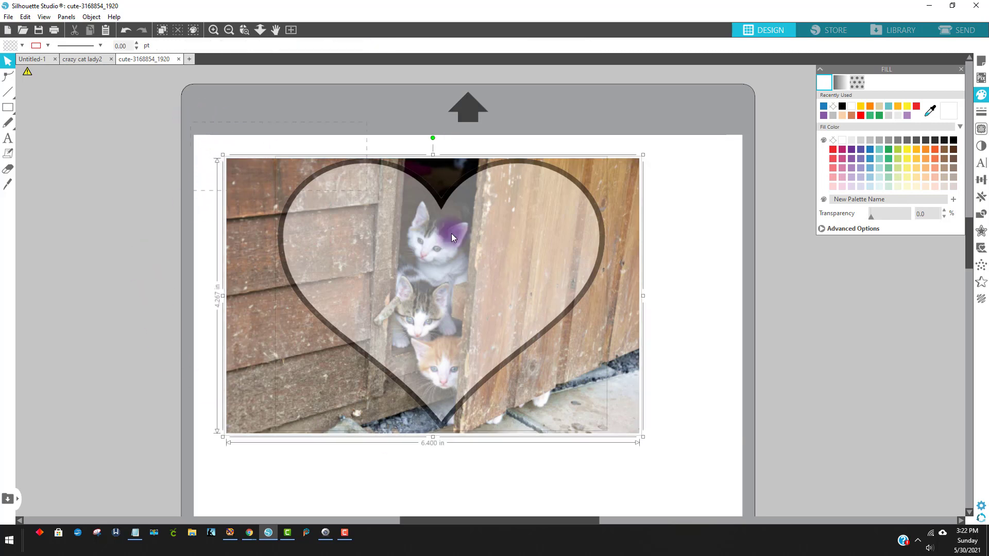
drag(689, 480, 689, 481)
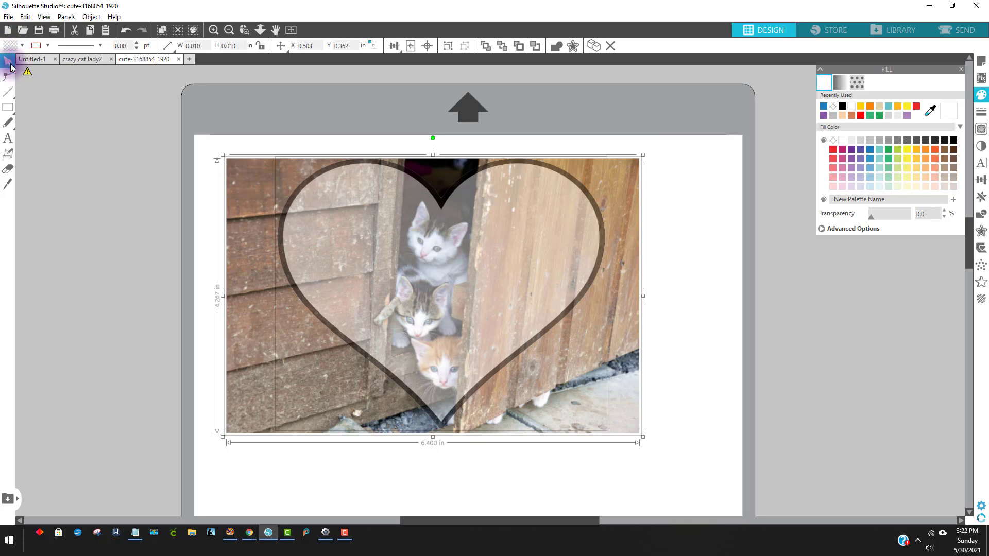
drag(183, 116, 507, 278)
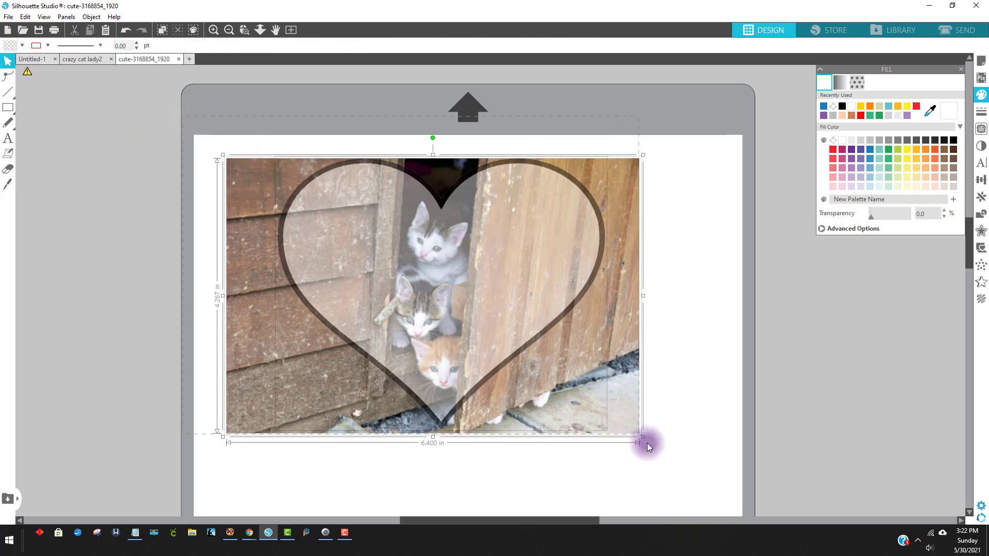
drag(648, 444, 663, 464)
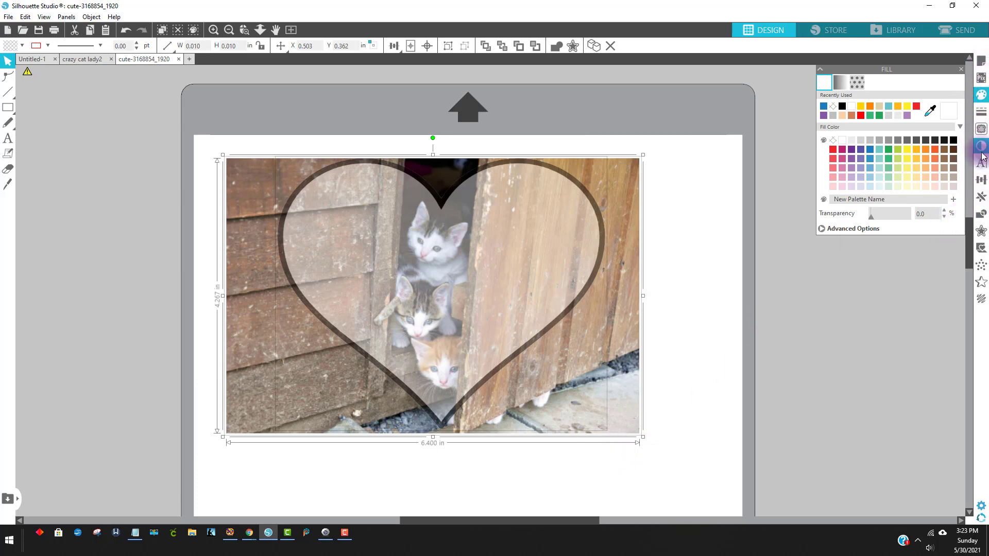
click(985, 216)
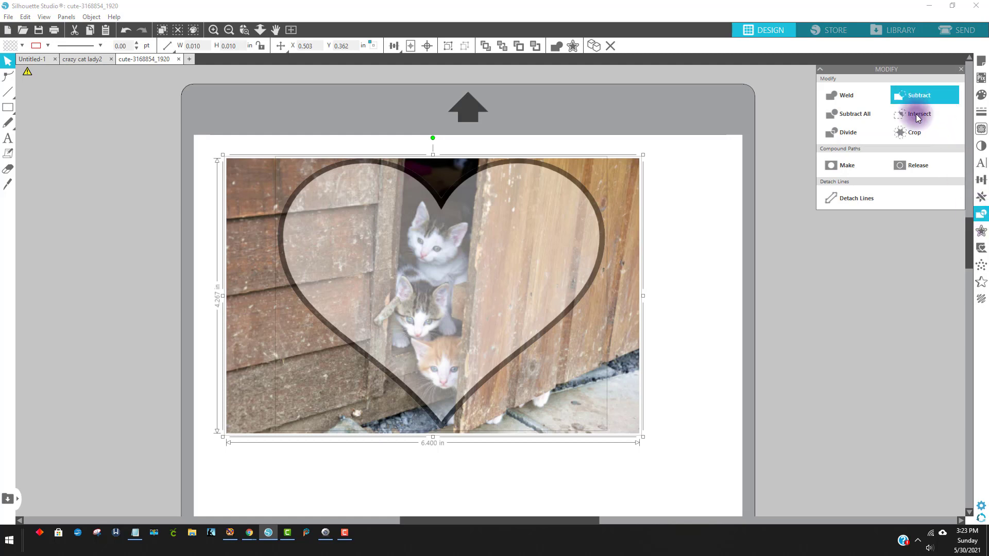
click(912, 135)
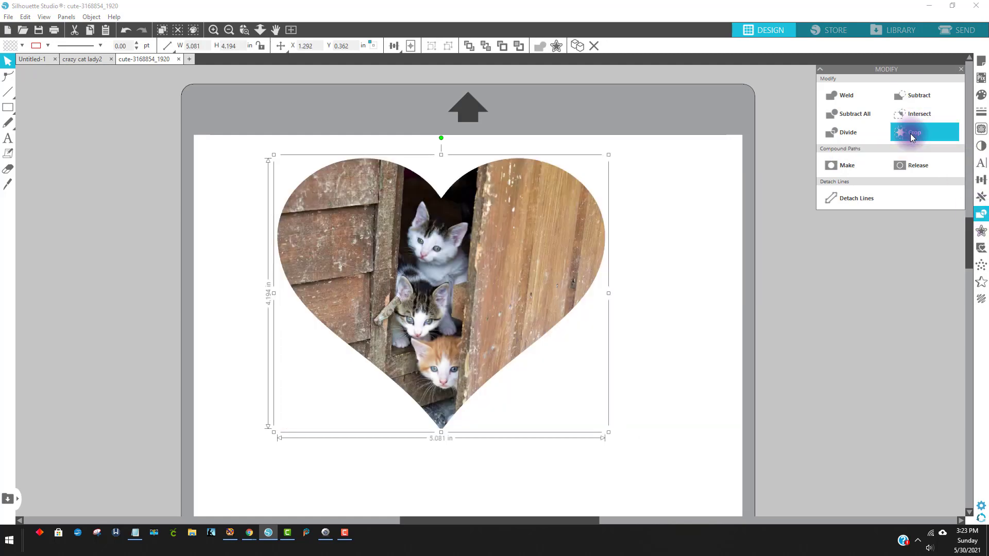
click(655, 316)
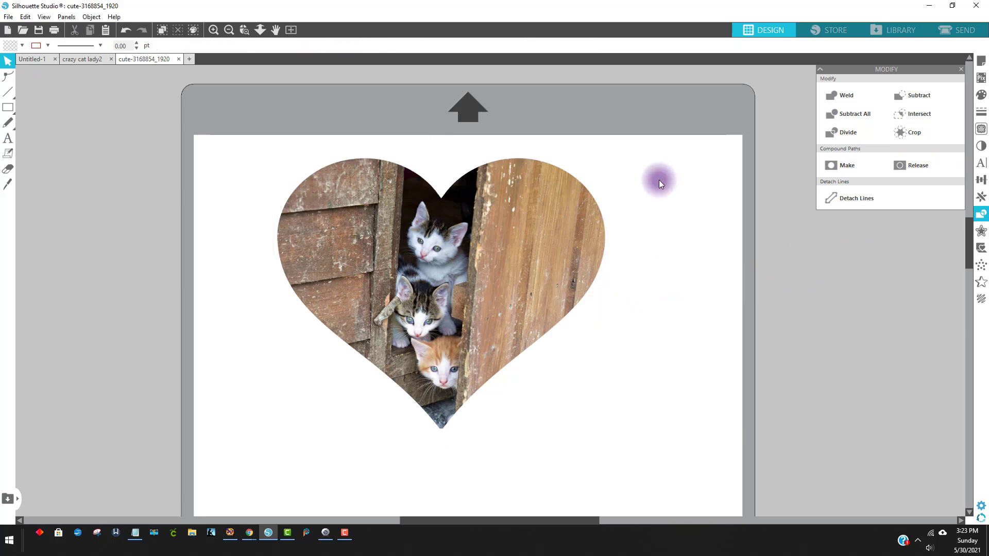
Step: Move the cropped heart photo lower on the page and roughly centre it, leaving room for text above
scroll(645, 201, down, 1)
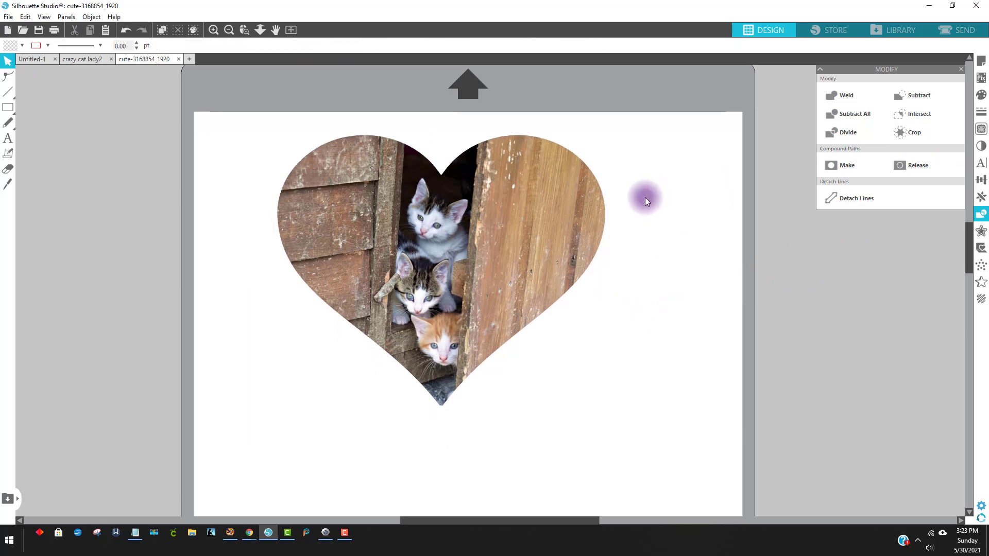
scroll(645, 201, up, 1)
drag(493, 239, 513, 307)
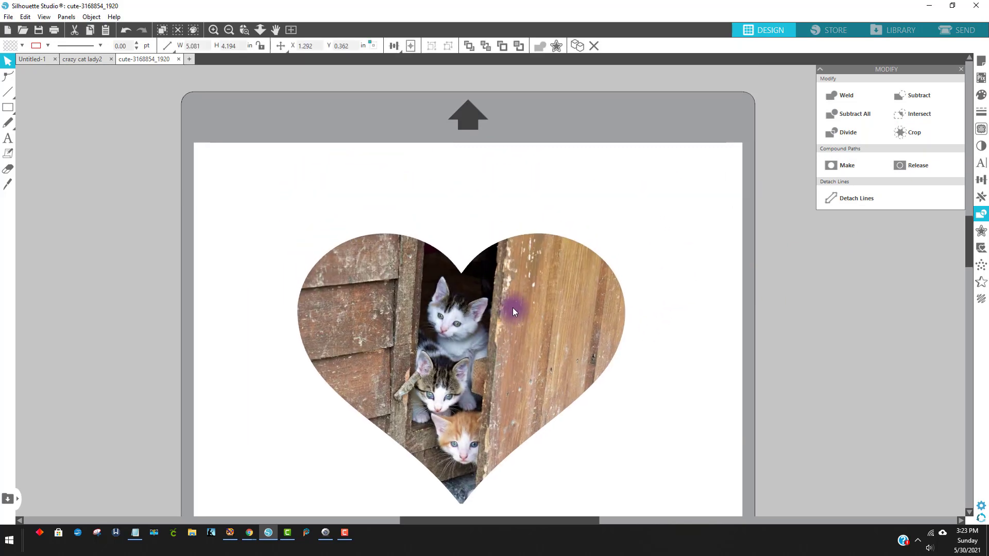
click(578, 234)
scroll(601, 220, down, 1)
scroll(604, 217, down, 2)
drag(495, 233, 503, 253)
click(638, 196)
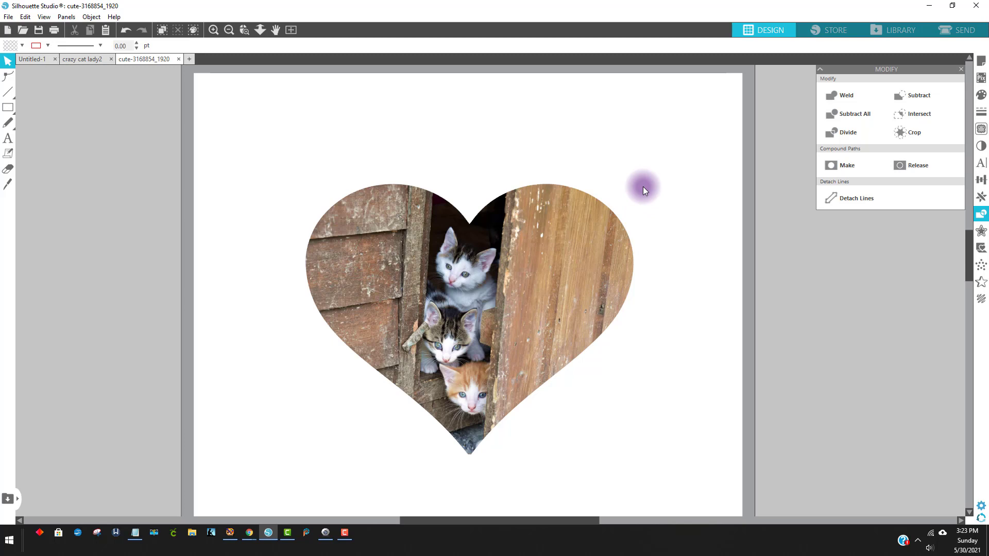
drag(530, 212, 522, 252)
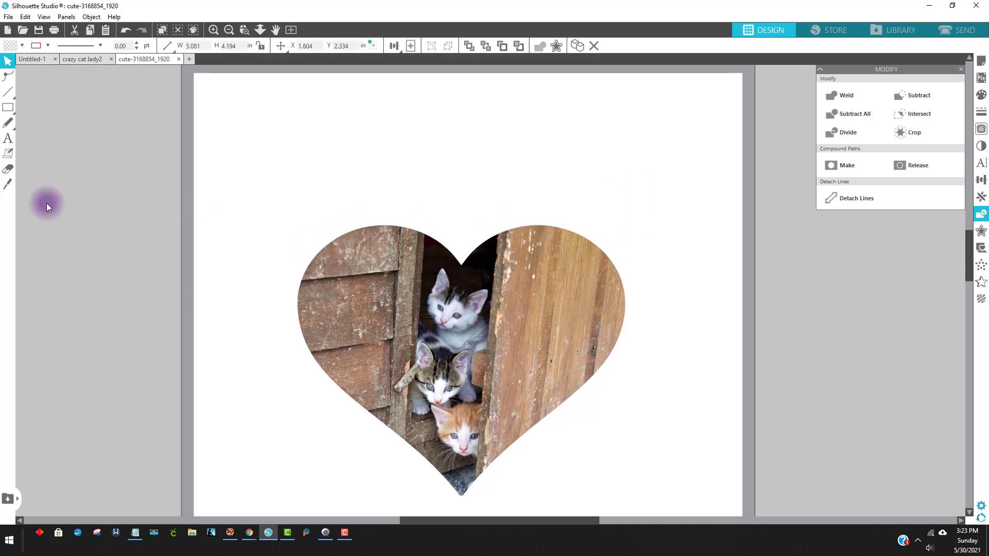
Step: Add the text "I'm the crazy cat lady" on the page above the heart
click(4, 144)
click(239, 152)
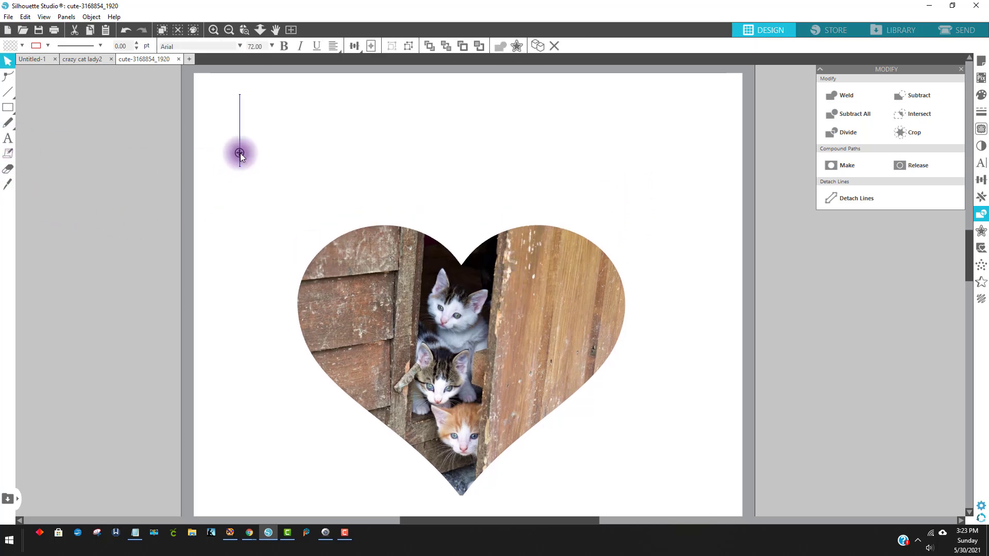
text(I'm the )
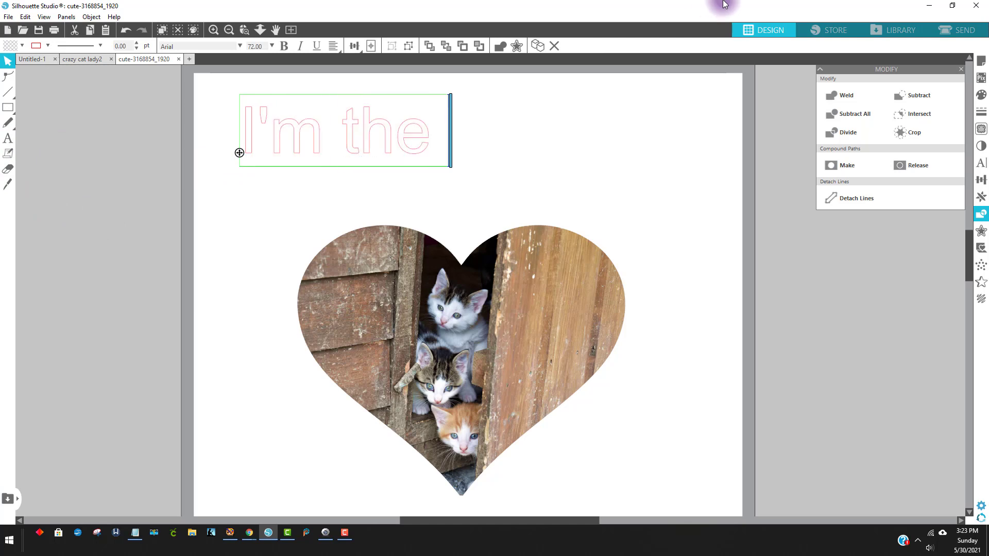
text(crazy c)
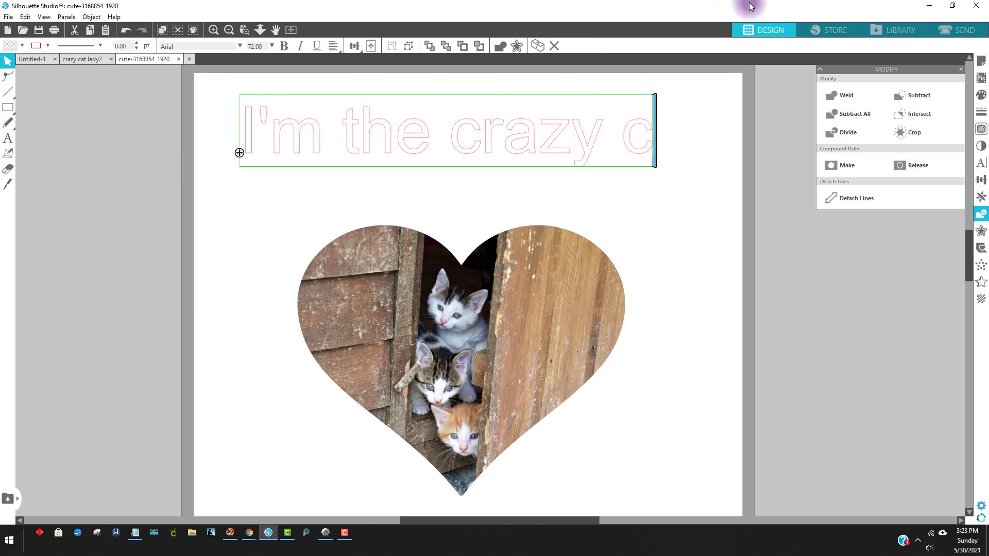
text(at lady)
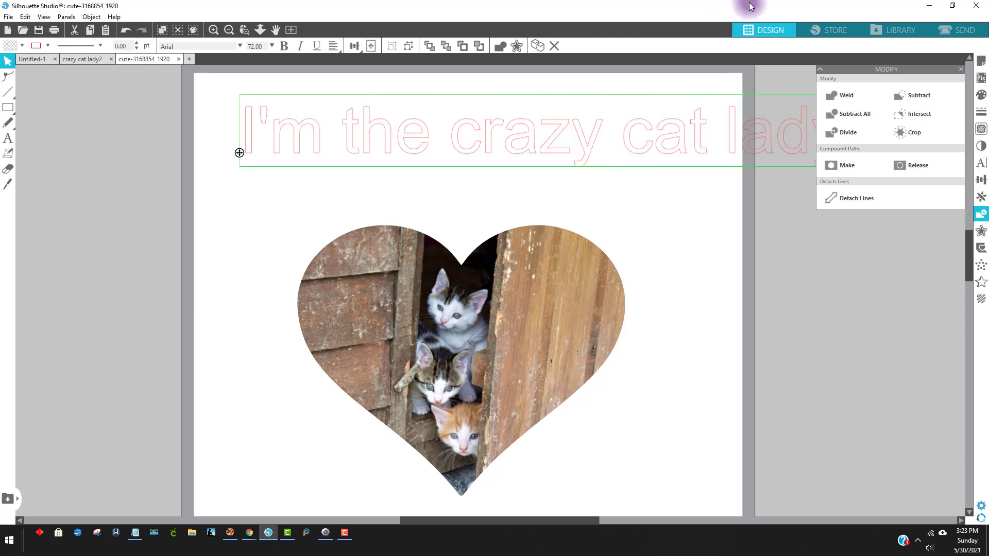
click(648, 196)
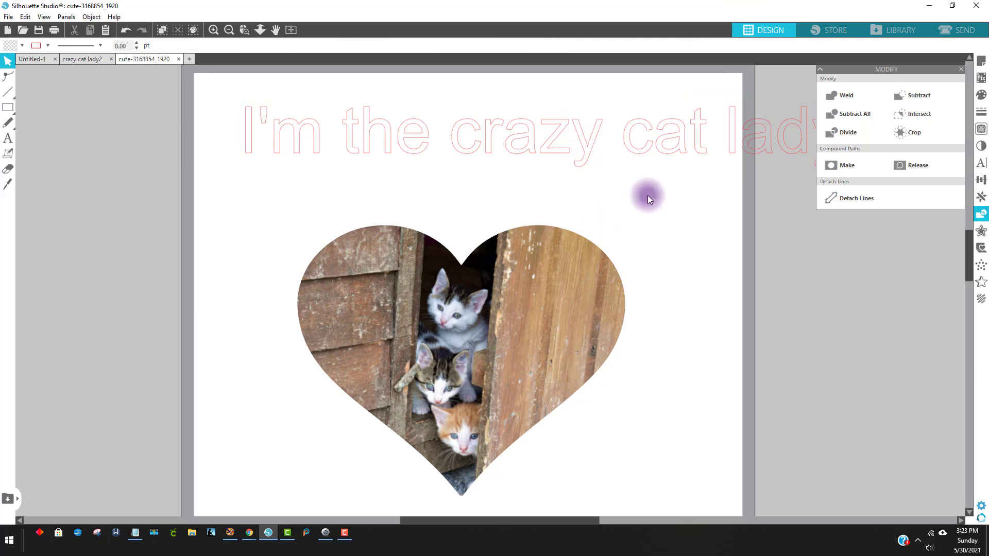
Step: Fill the text above the heart with black and make its line colour transparent
click(584, 150)
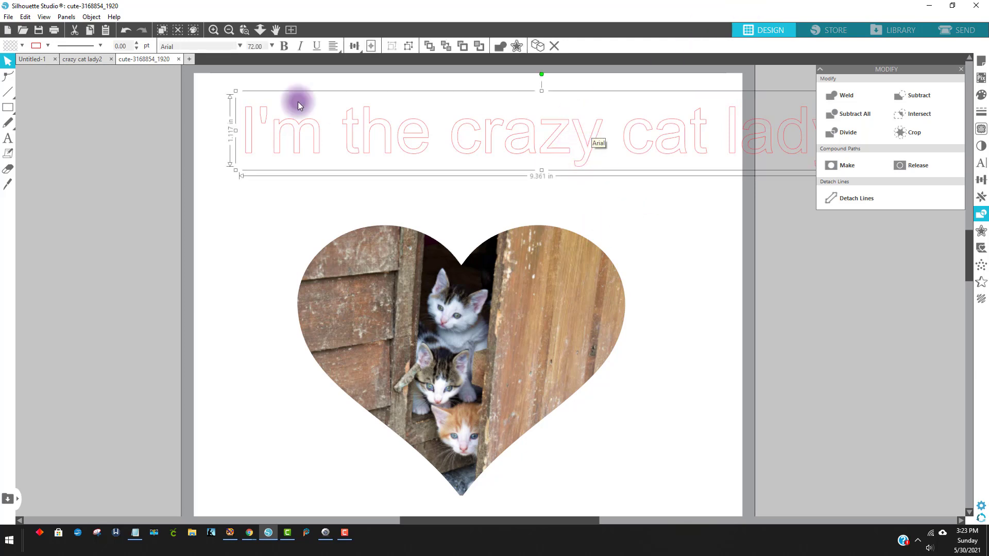
click(8, 48)
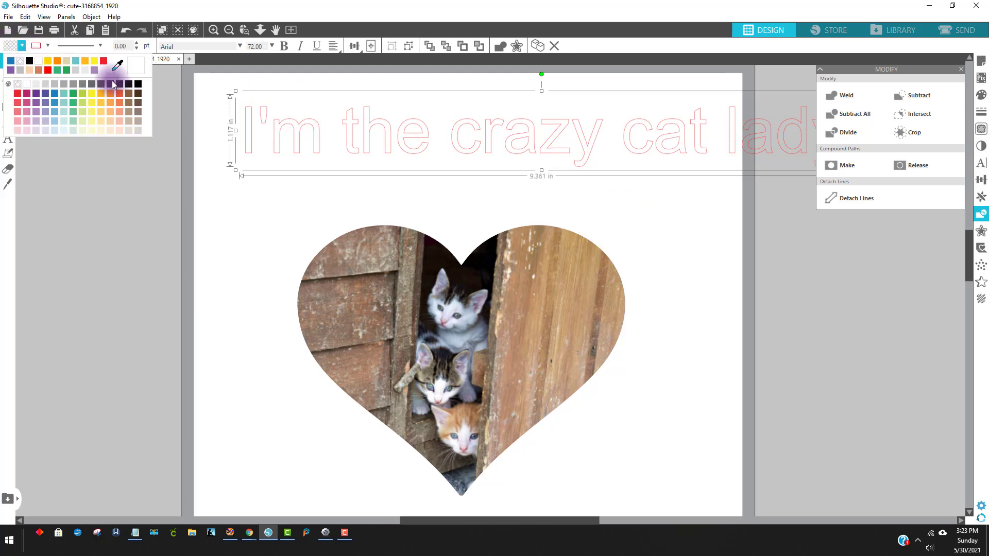
click(136, 85)
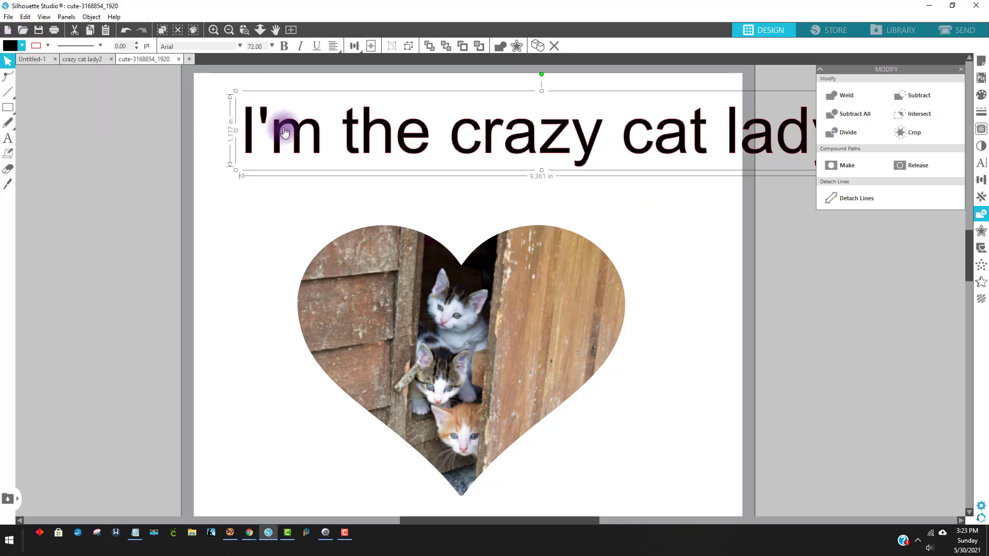
click(47, 45)
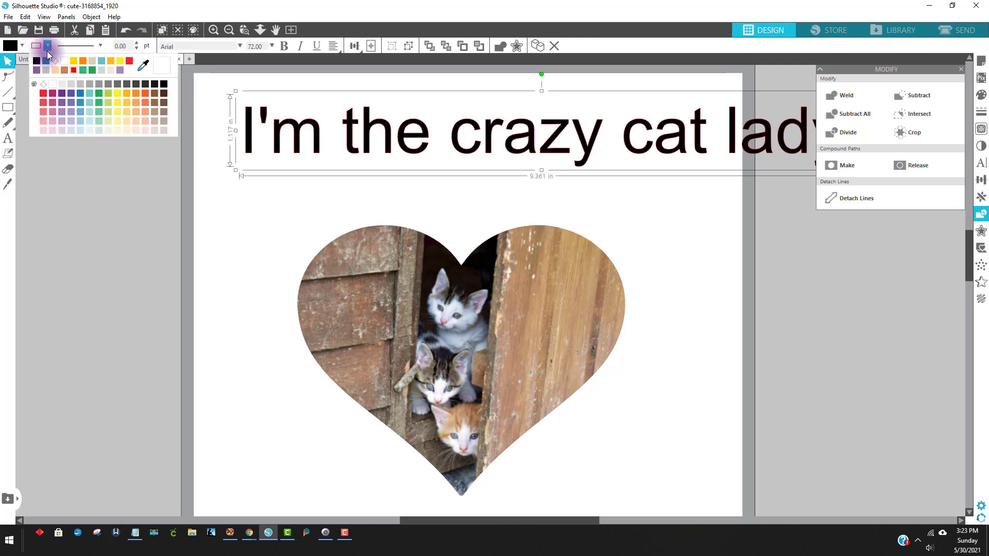
click(43, 85)
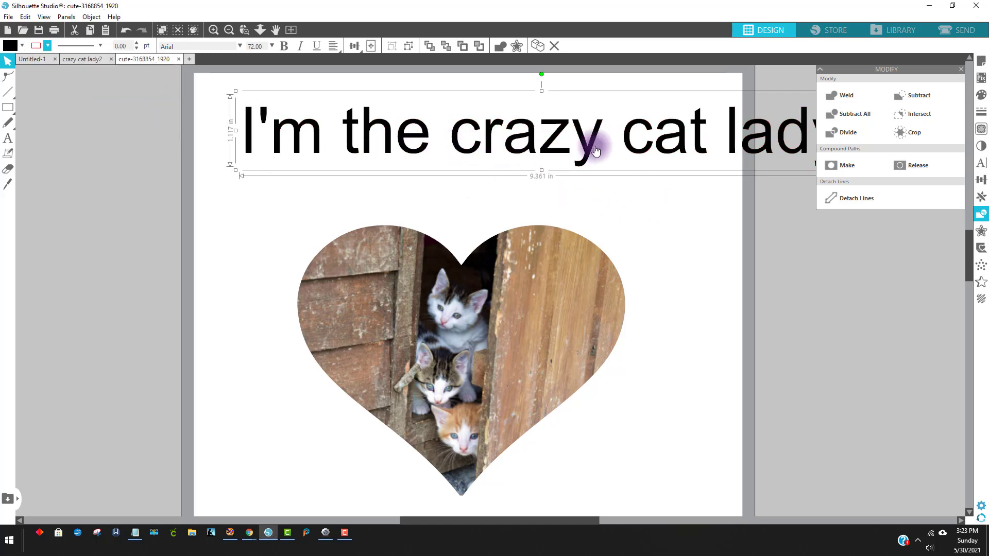
click(615, 186)
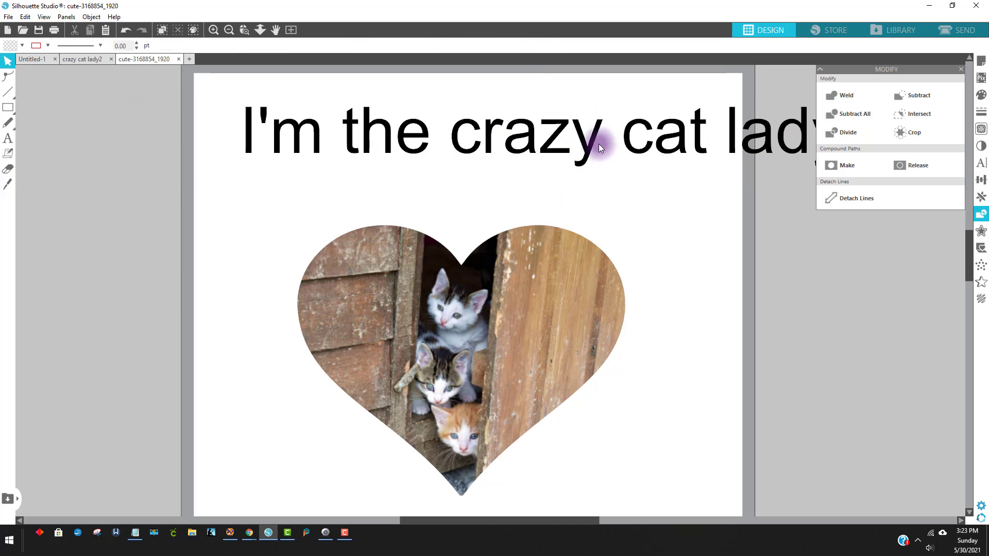
Step: Set the font size of the text above the heart to 20 pt
click(594, 139)
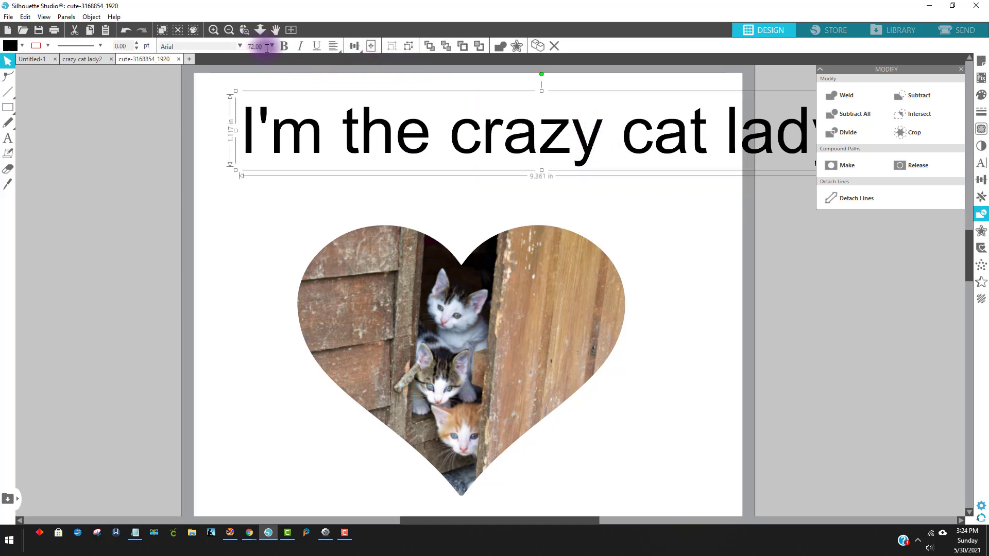
drag(266, 46, 236, 46)
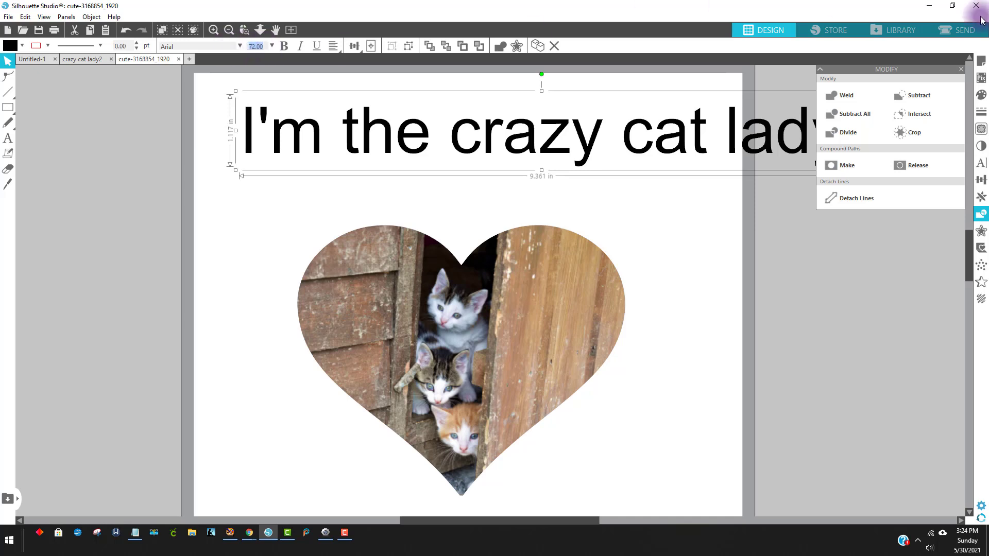
key(Return)
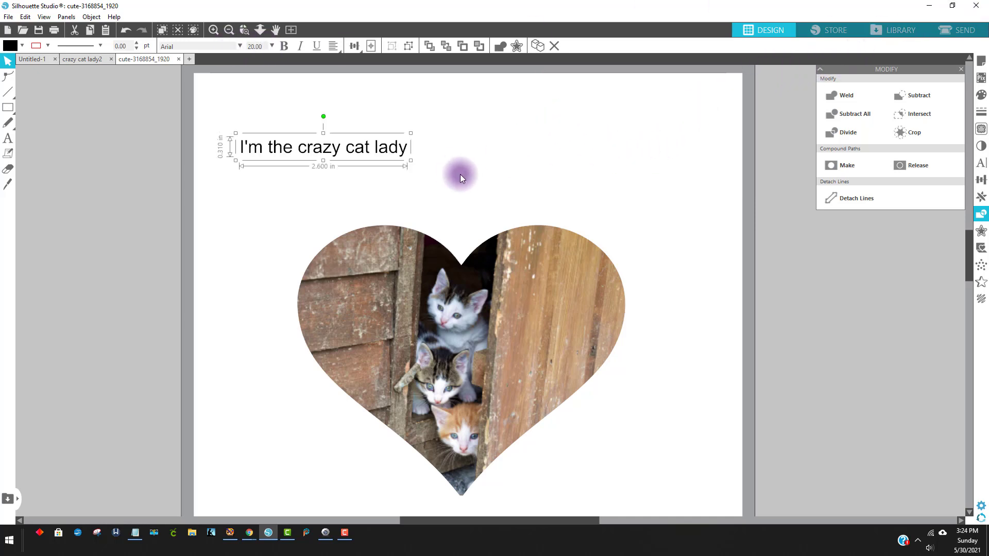
click(426, 165)
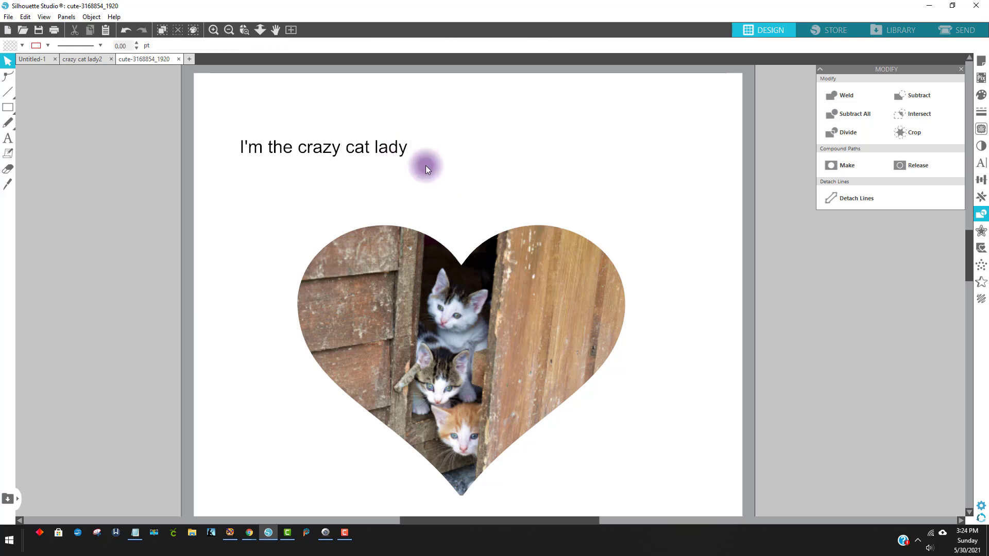
Step: Change the font of the "I'm the crazy cat lady" text to AR HERMANN
click(360, 154)
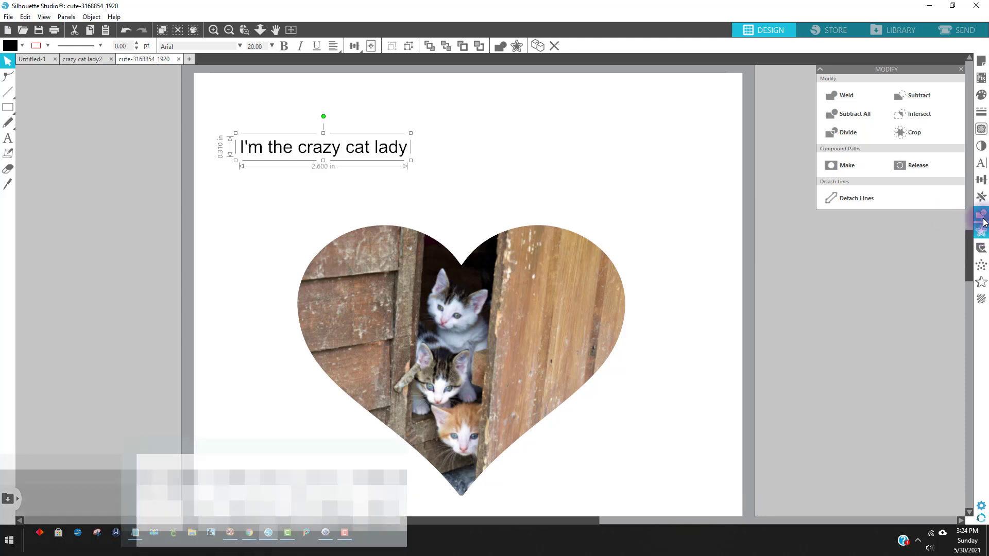
click(979, 165)
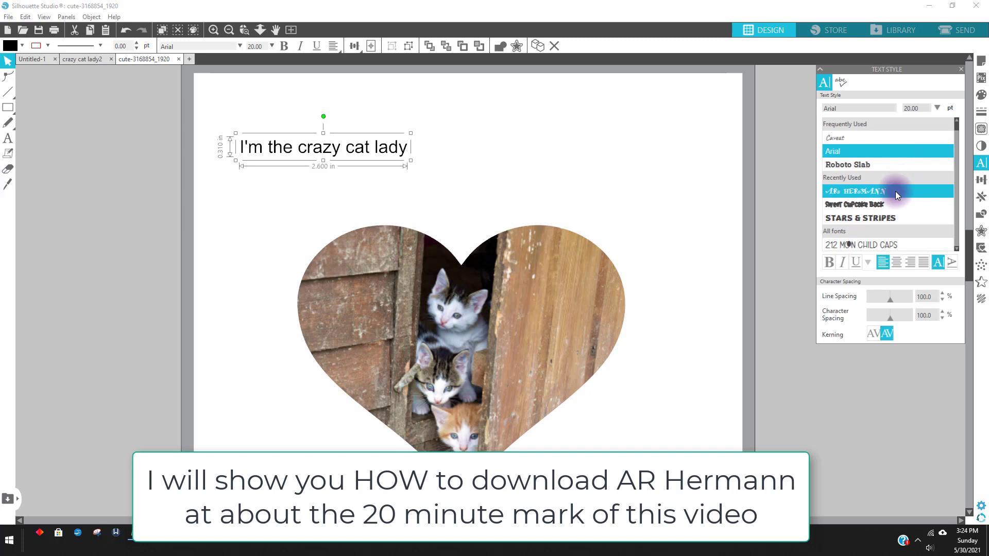
click(895, 191)
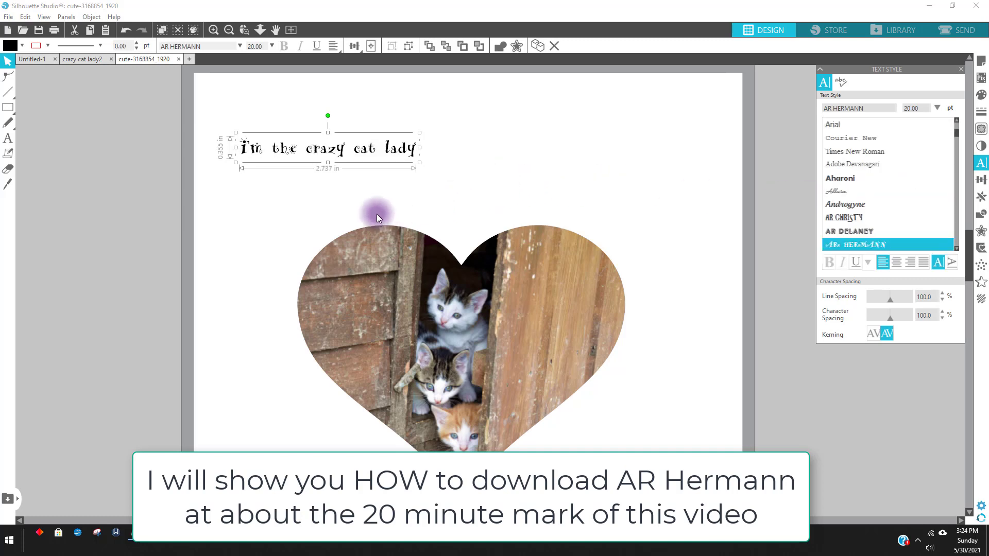
click(367, 202)
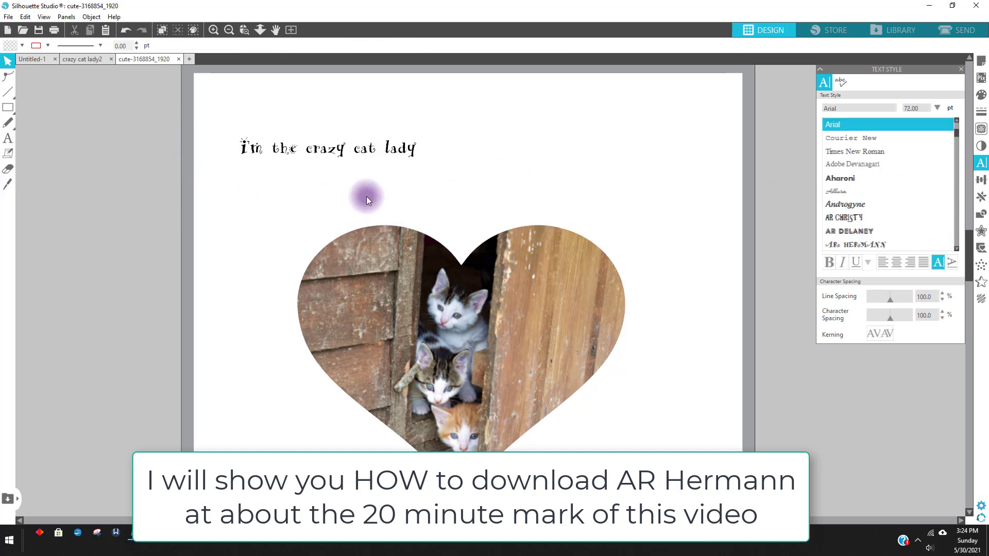
click(340, 148)
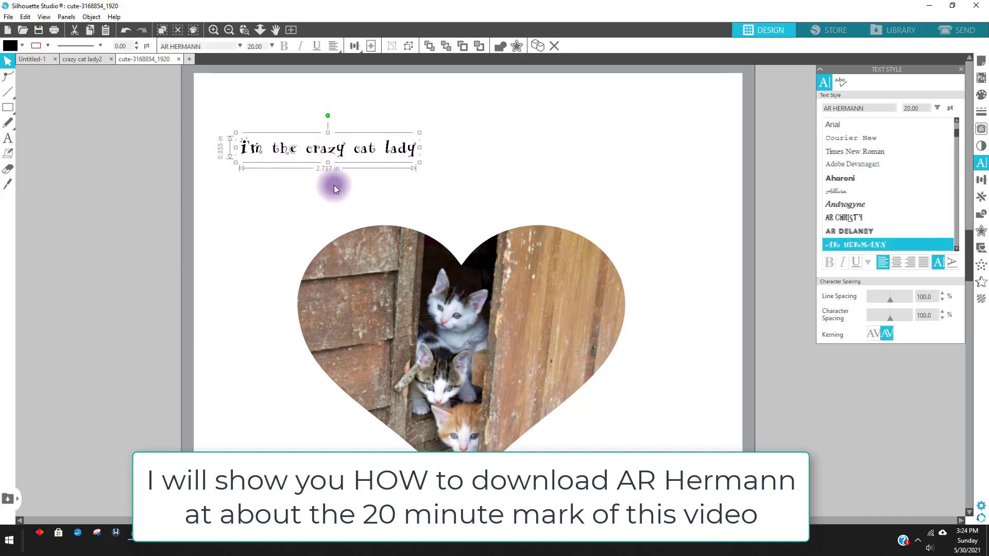
Step: Enlarge the text proportionally to about 3.8 in wide and reposition it slightly lower above the heart
click(410, 257)
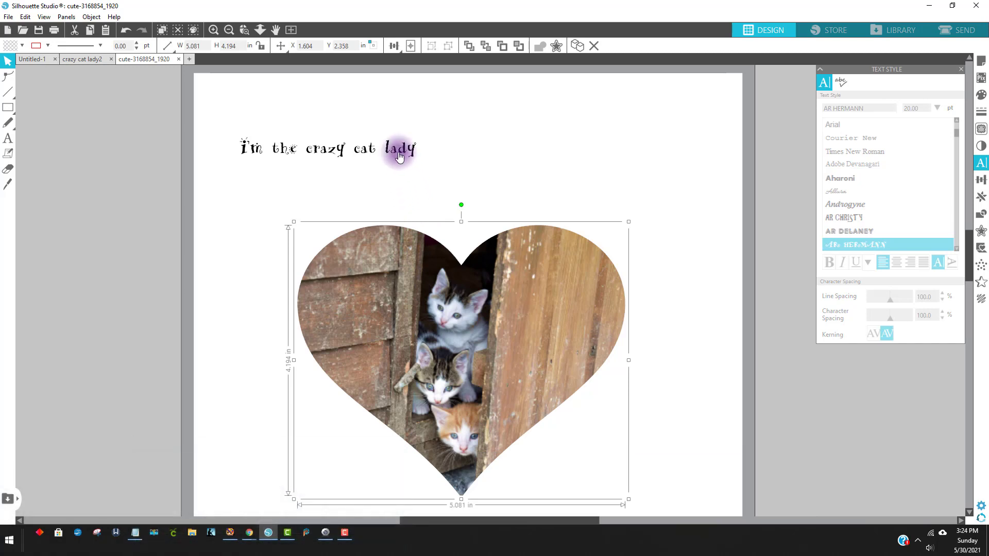
click(402, 151)
drag(417, 168, 465, 185)
mouse_move(359, 160)
mouse_down()
mouse_move(342, 221)
mouse_move(361, 163)
mouse_up()
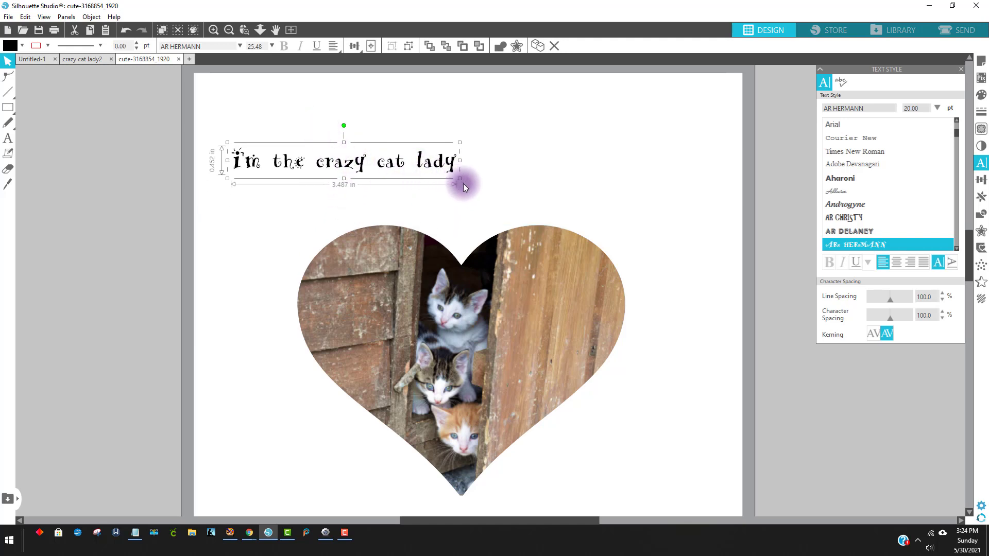
drag(463, 183, 477, 195)
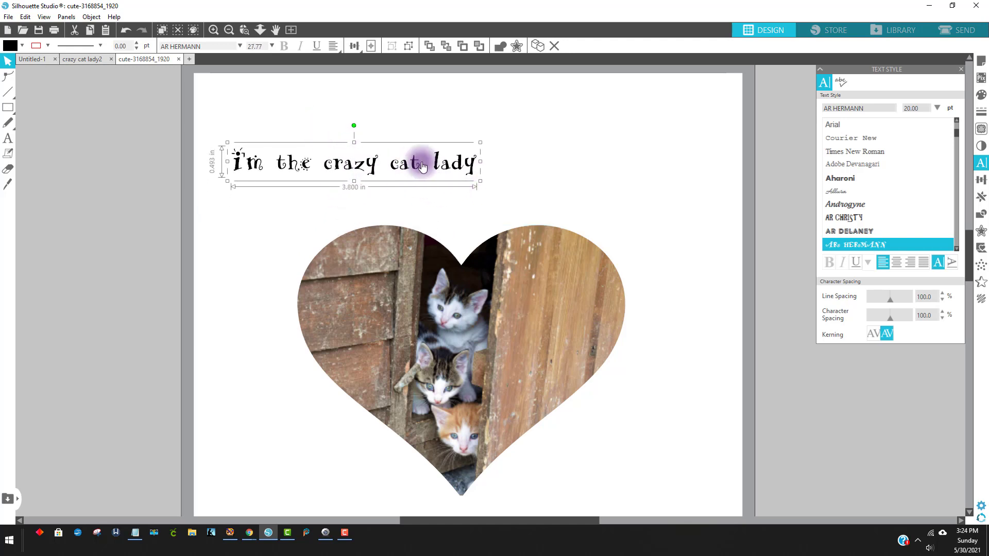
double_click(451, 163)
click(524, 191)
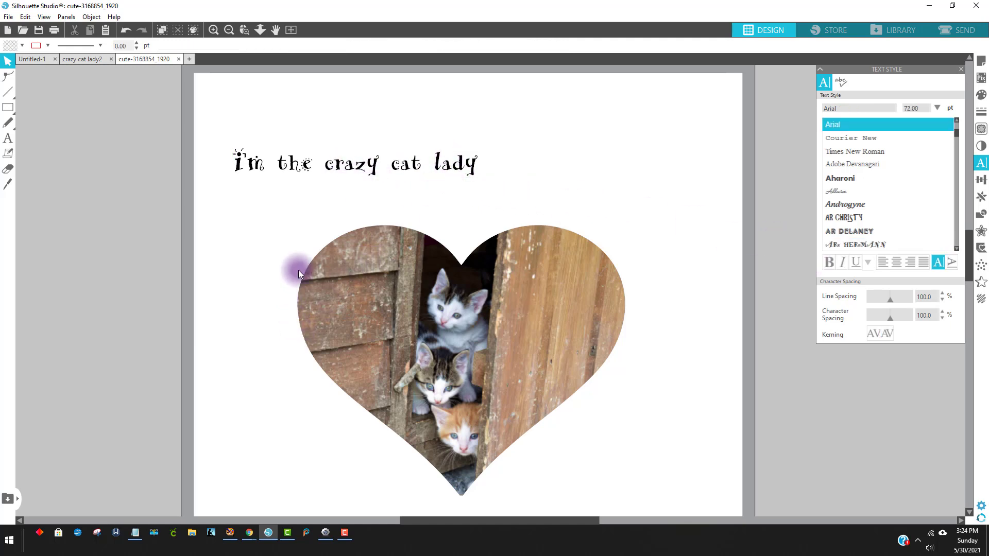
Step: Attach the "I'm the crazy cat lady" text to the heart's left curve, offset it outward, and slide its start slightly up the edge
double_click(284, 169)
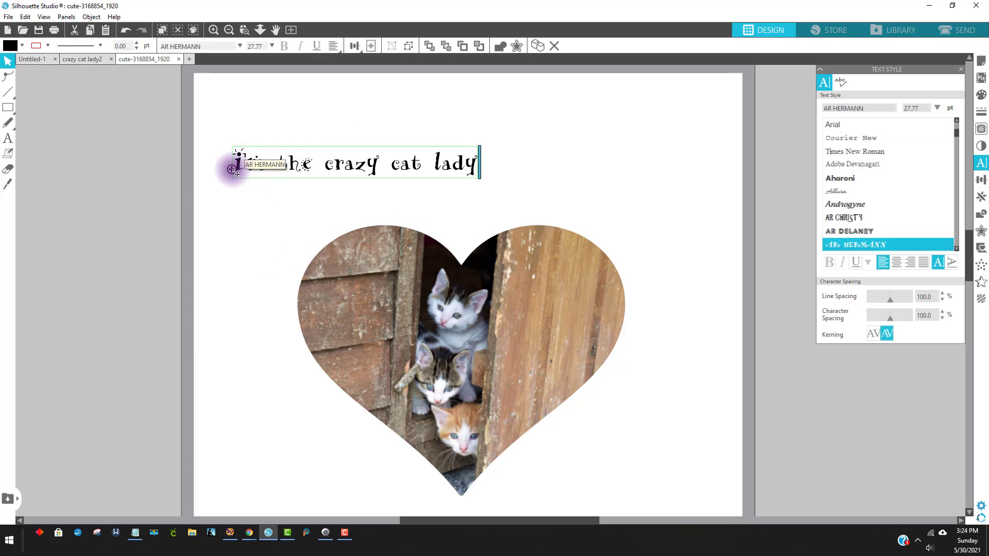
drag(232, 171, 328, 365)
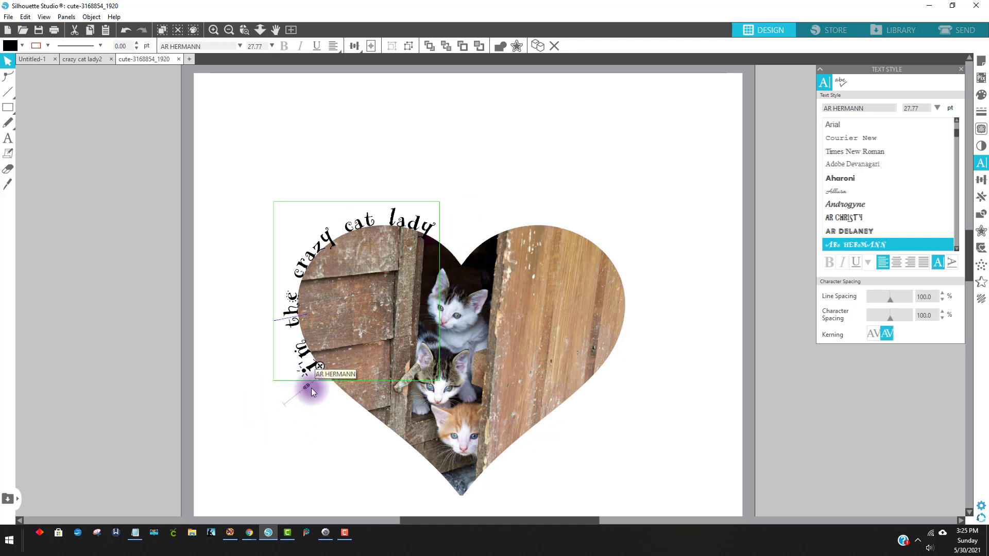
drag(310, 389, 299, 389)
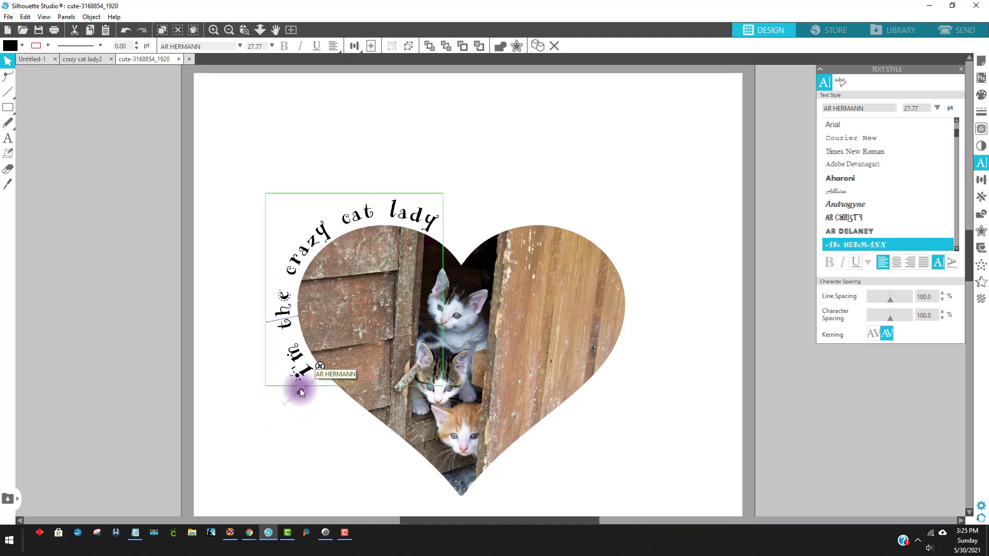
click(326, 412)
click(303, 372)
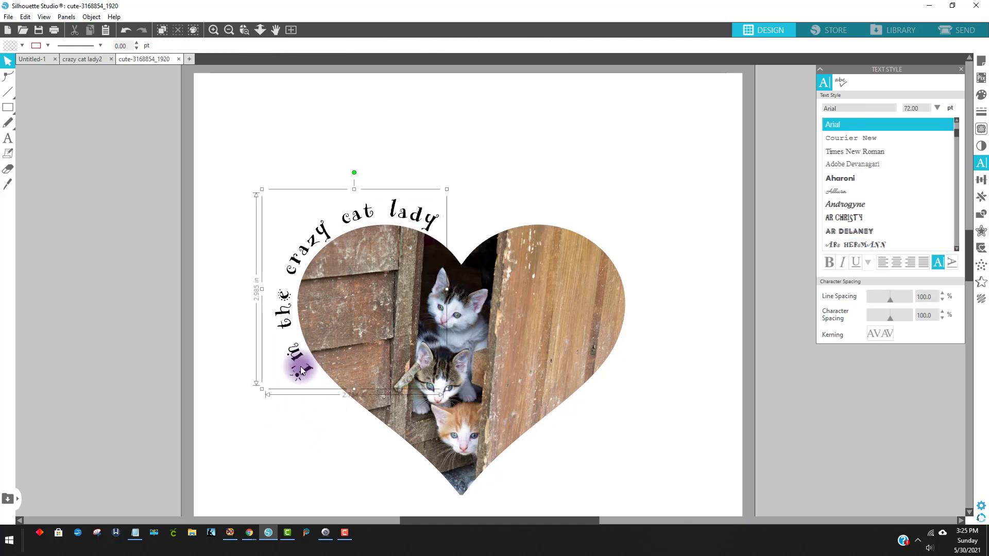
mouse_move(319, 366)
mouse_down()
mouse_move(328, 327)
mouse_move(287, 277)
mouse_move(286, 244)
mouse_move(283, 271)
mouse_move(298, 279)
mouse_move(264, 314)
mouse_move(290, 301)
mouse_move(290, 351)
mouse_move(324, 367)
mouse_move(308, 361)
mouse_up()
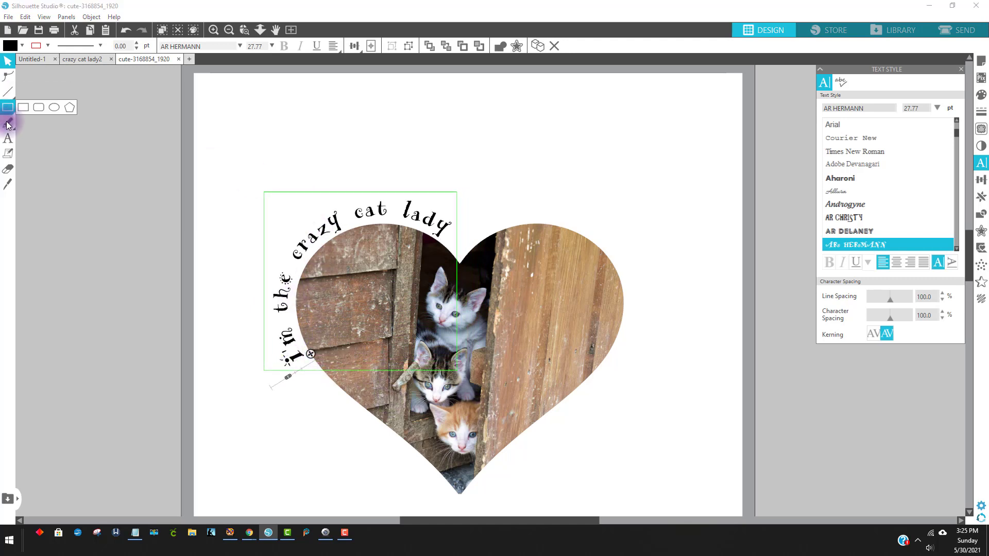
Step: Add a new text object reading "they've warned you about" above the heart
click(7, 139)
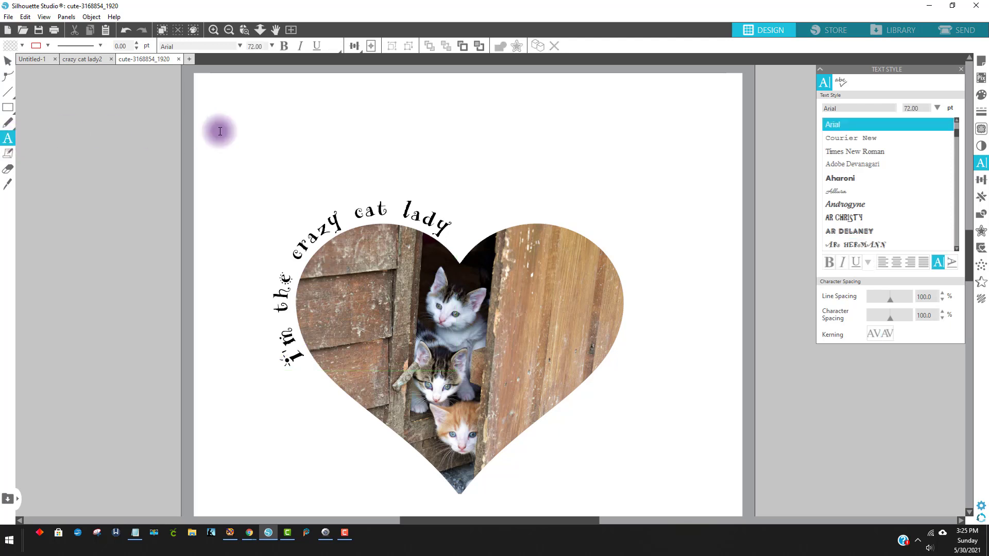
click(323, 135)
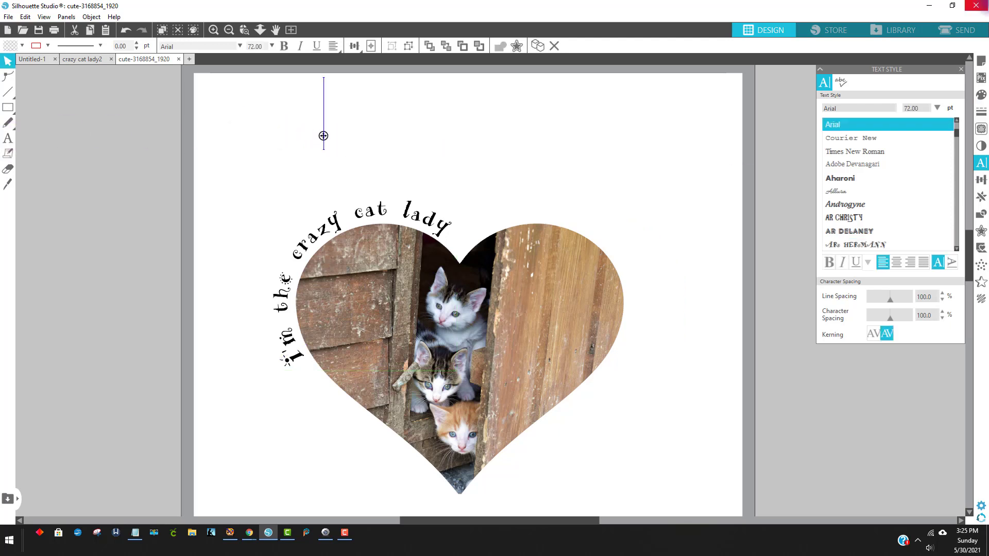
text(they'v)
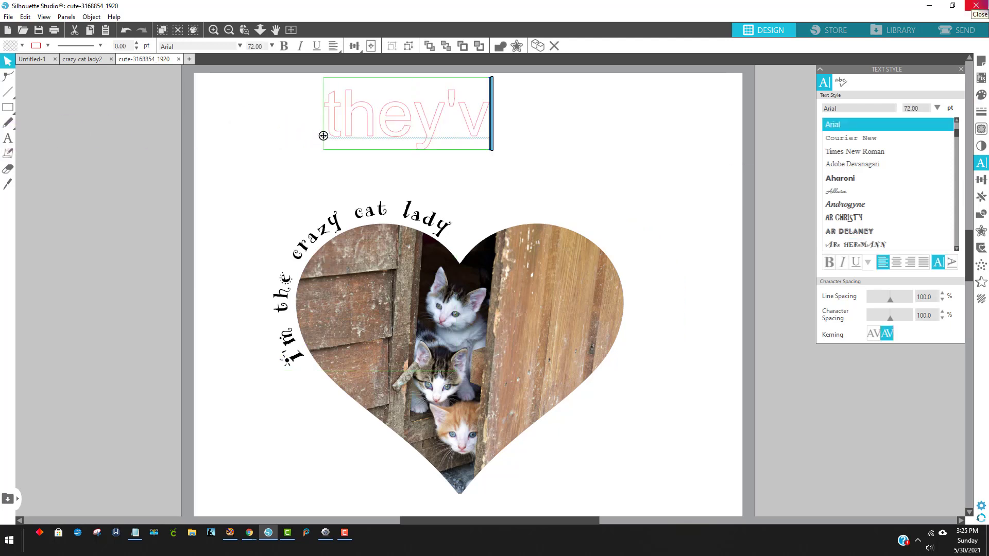
text(e alwya)
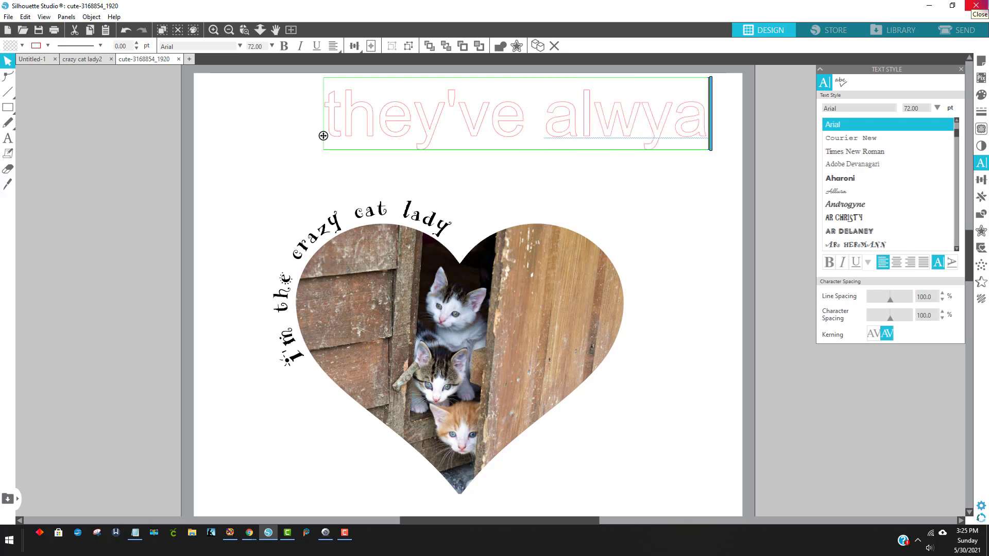
key(BackSpace)
key(BackSpace)
key(BackSpace)
key(BackSpace)
key(BackSpace)
text(warn)
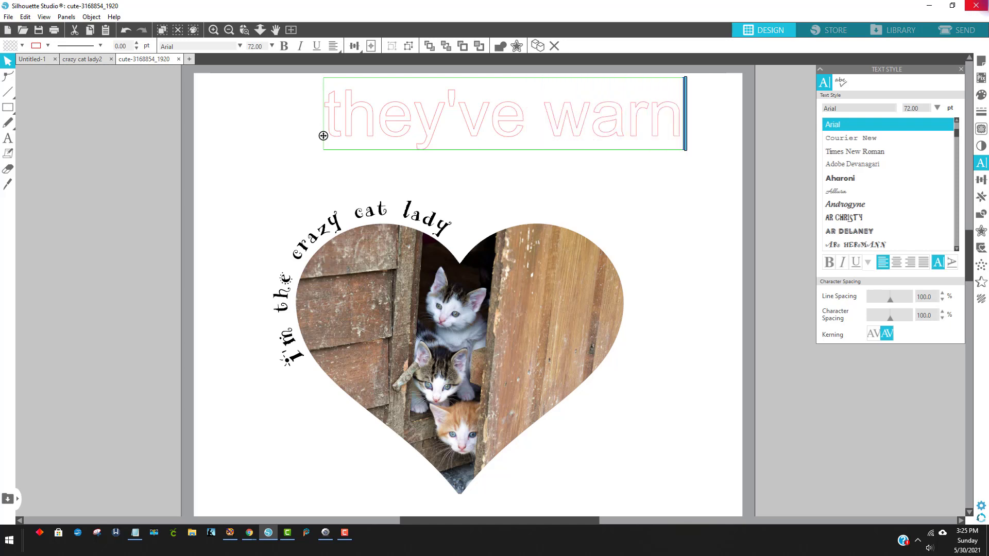
text(ed you abo)
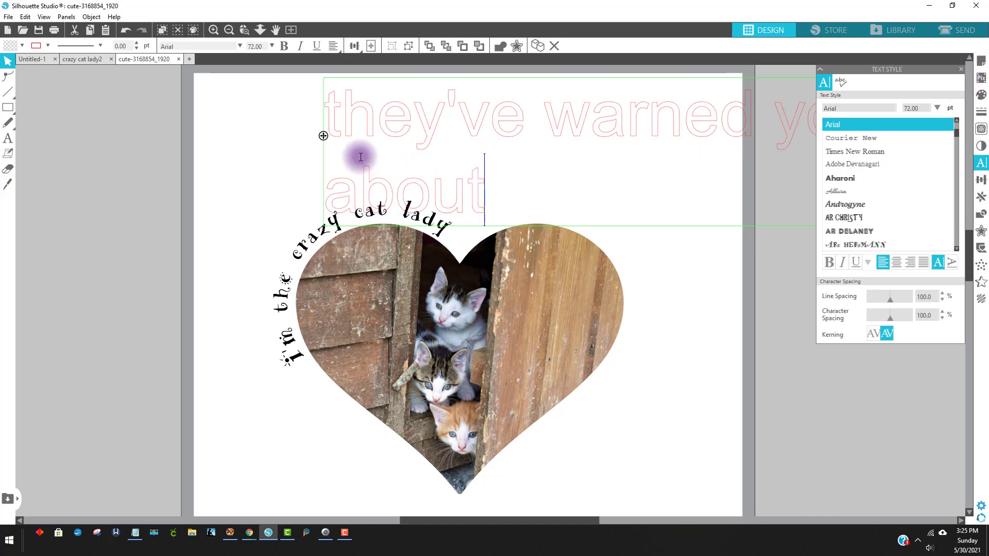
Step: Move the "they've warned you about" text to the left and widen its text box so it fits on one line
drag(323, 136, 72, 168)
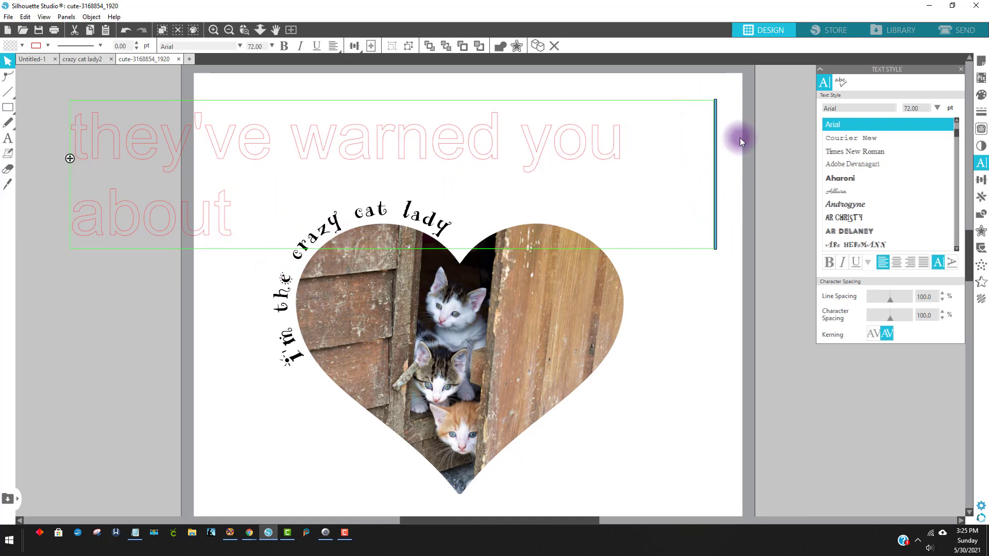
drag(715, 177, 809, 168)
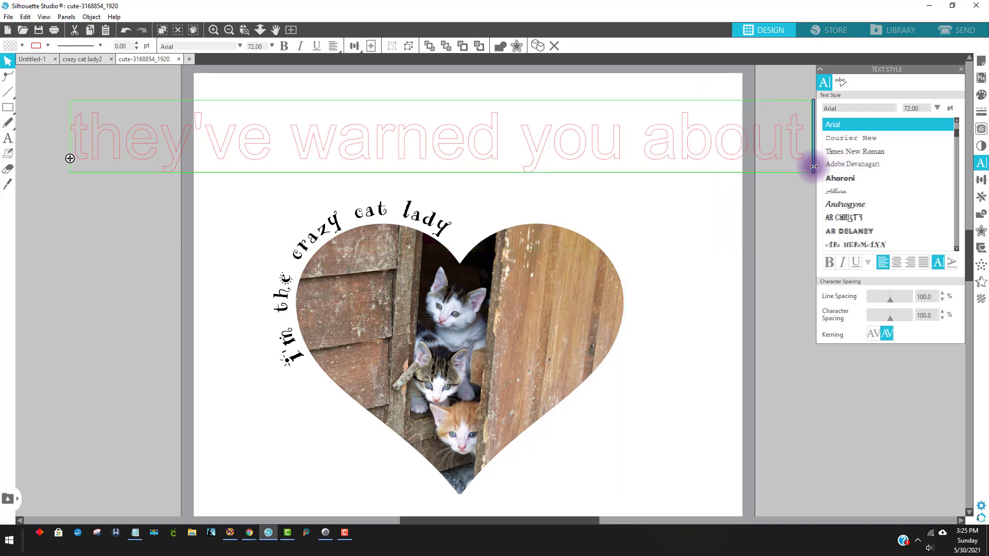
click(752, 227)
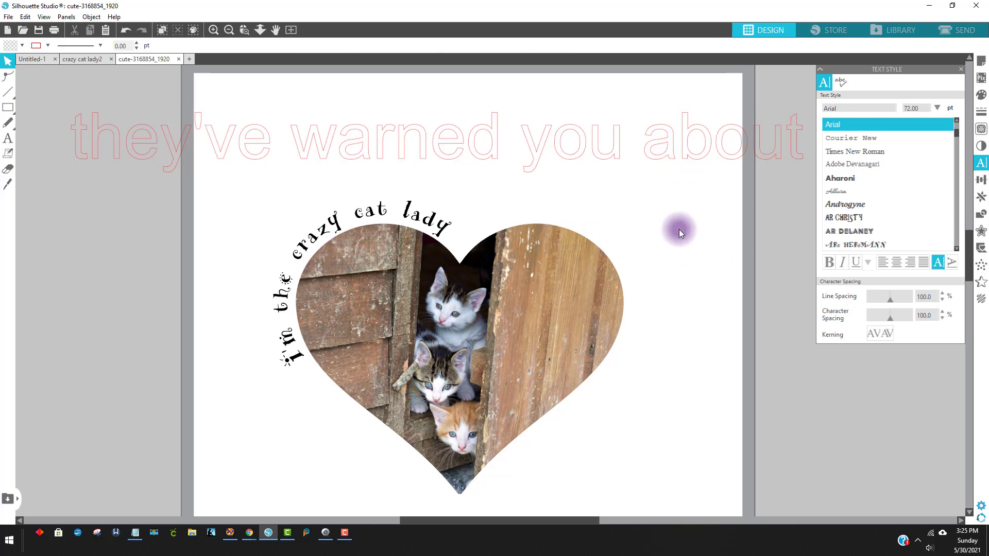
Step: Match the "they've warned you about" text to the curved caption's size by setting its font size to 27.77 pt
click(664, 157)
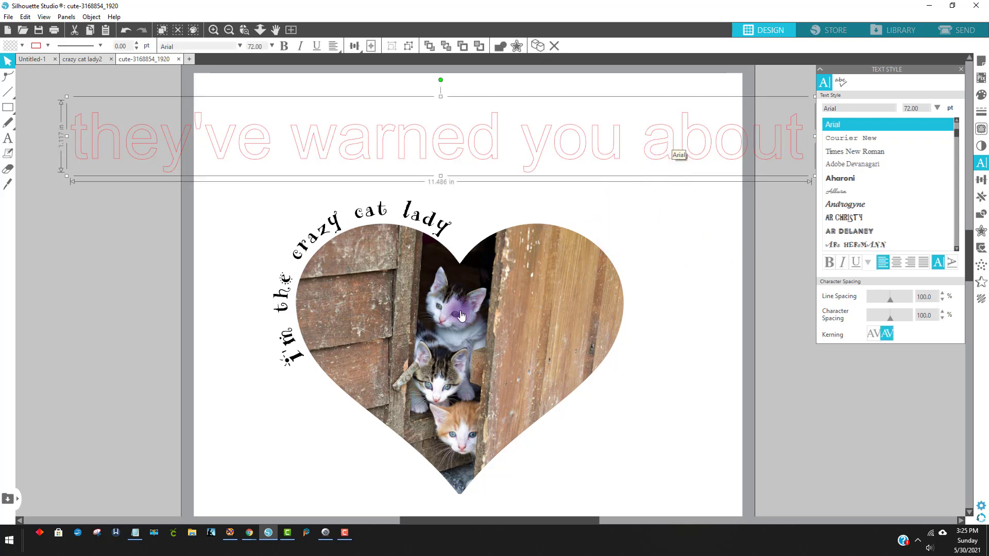
click(296, 259)
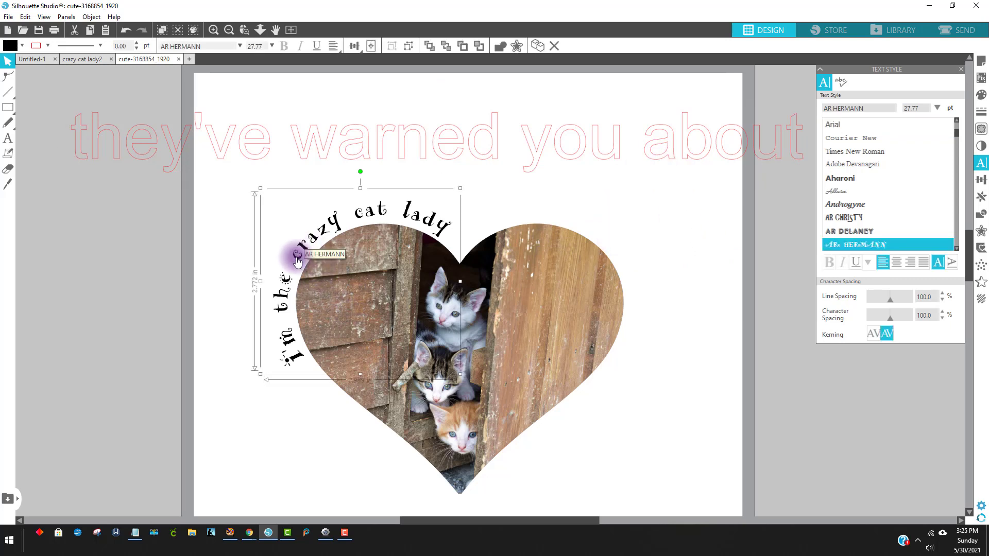
click(489, 157)
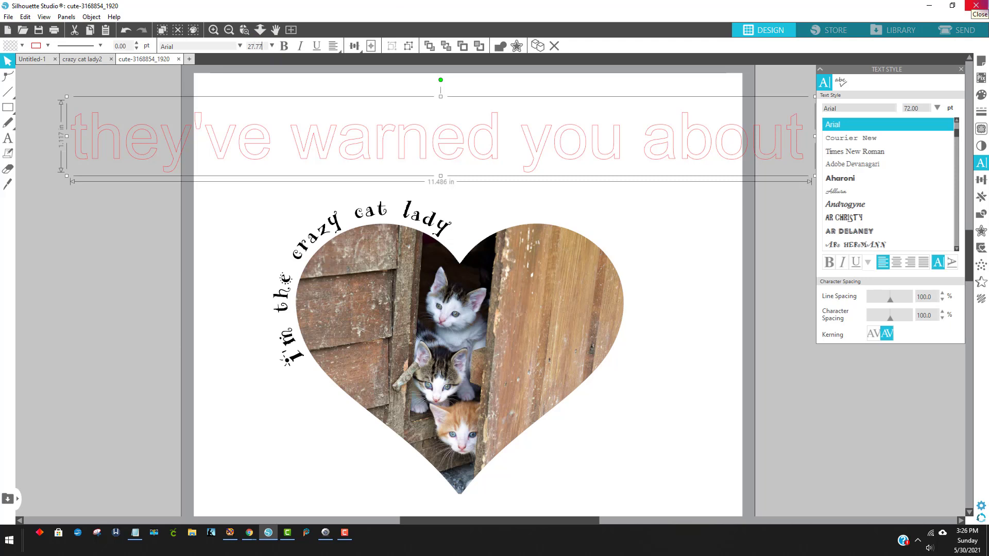
key(Return)
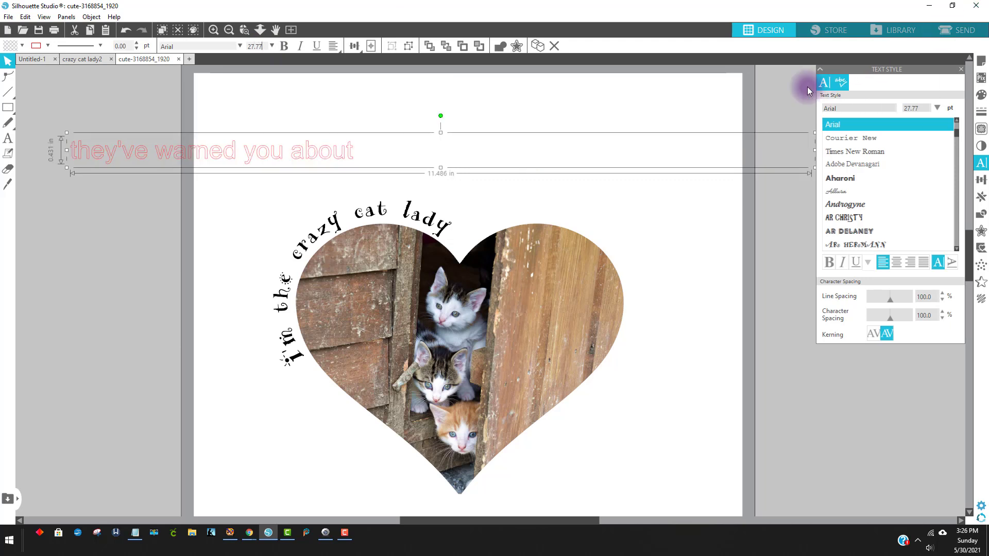
Step: Narrow the "they've warned you about" text box to end just after the last word, about 4.48 in wide
drag(886, 85, 858, 281)
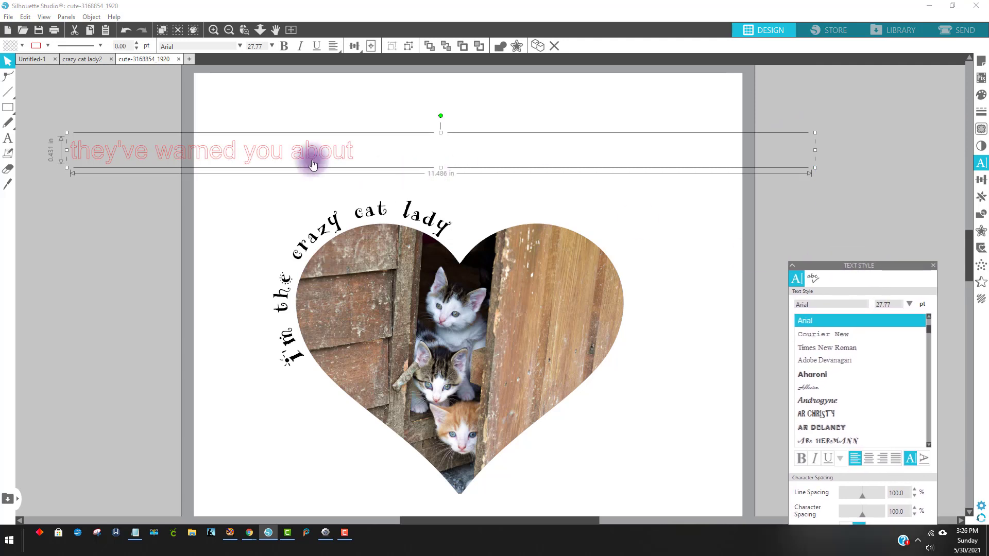
double_click(254, 148)
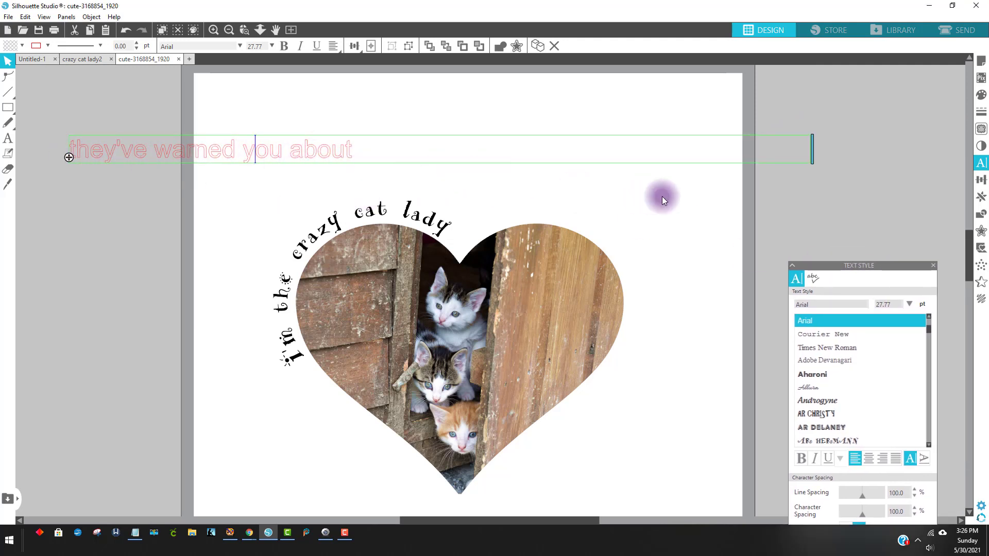
drag(813, 150, 713, 150)
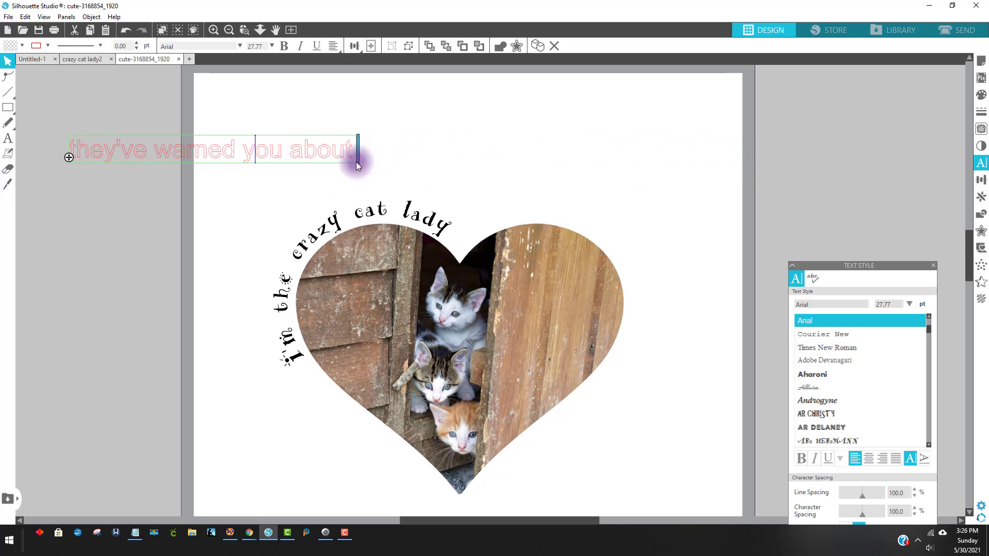
click(193, 206)
Step: Change the font of the "they've warned you about" text to AR HERMANN
click(232, 153)
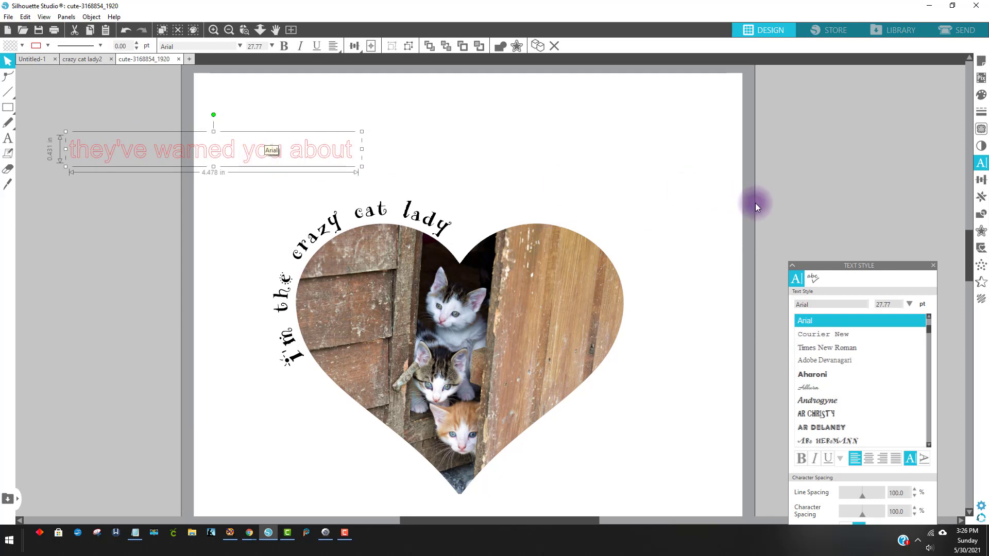
drag(827, 266, 841, 139)
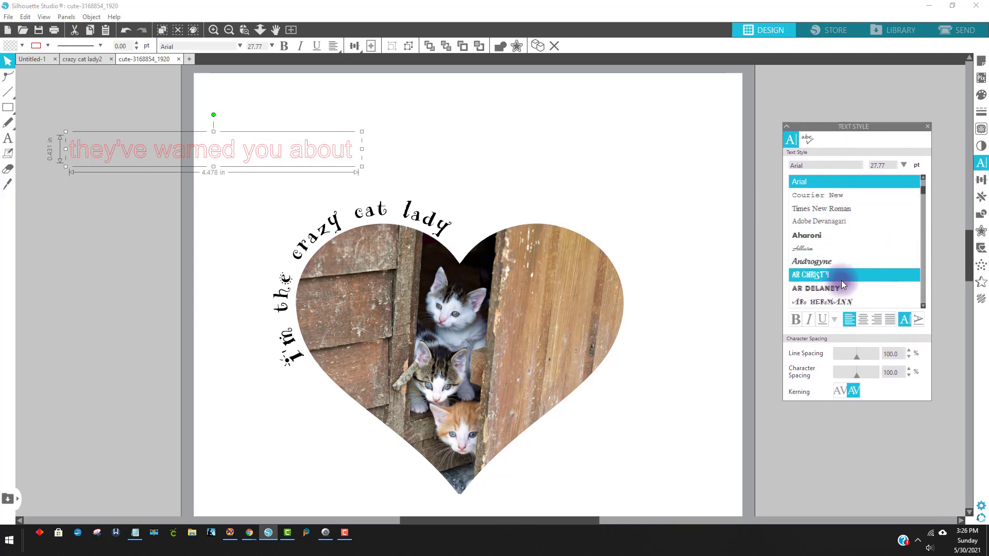
click(822, 303)
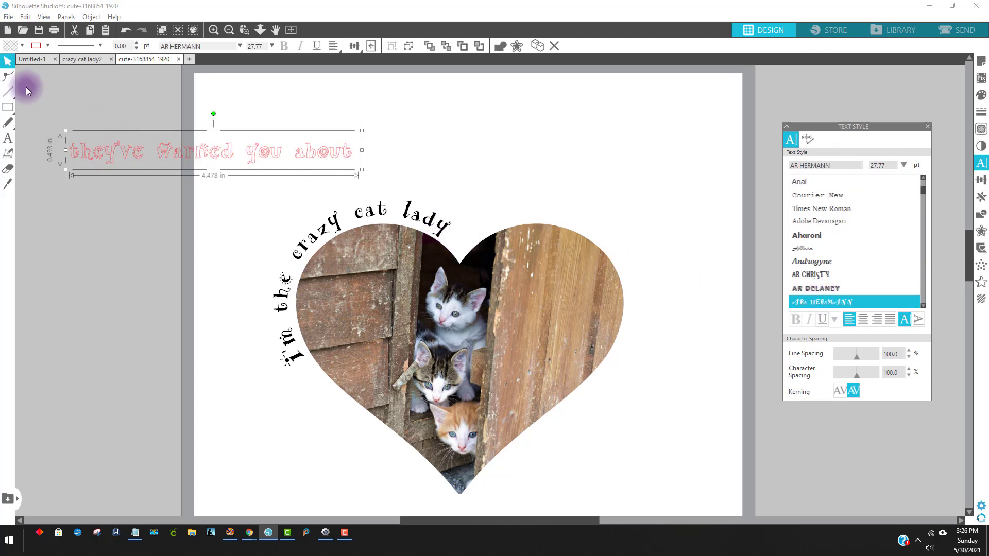
Step: Fill the "they've warned you about" text with black and make its line colour transparent
click(21, 44)
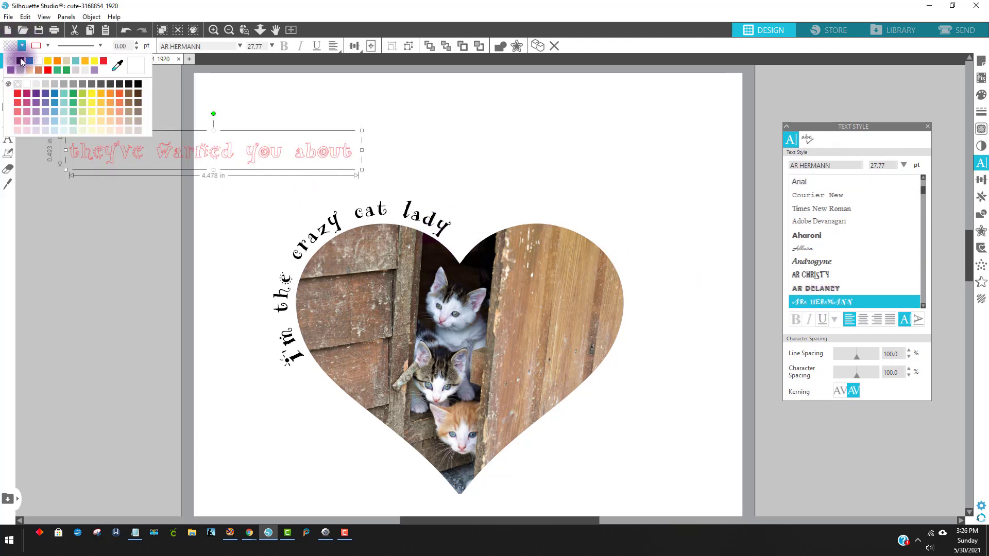
click(20, 61)
click(36, 46)
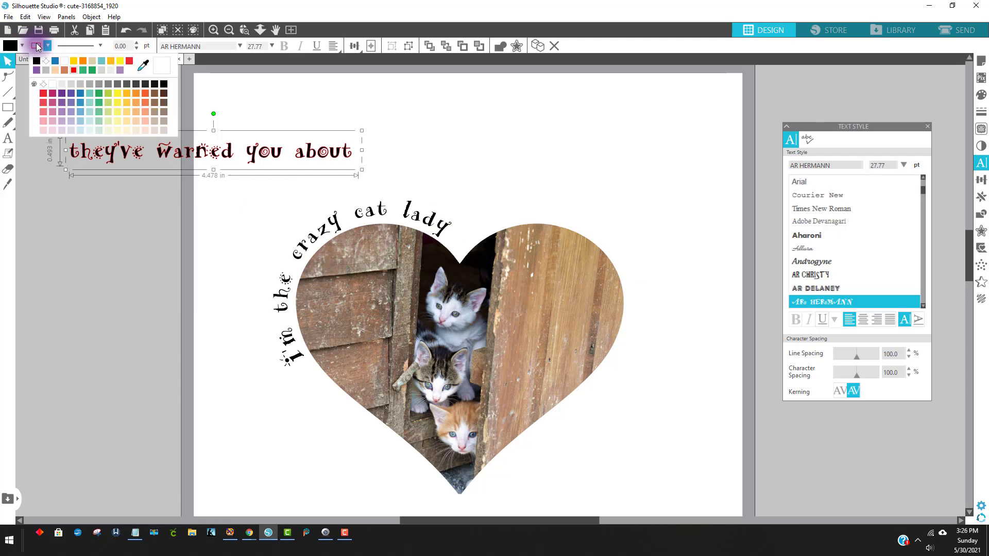
click(44, 85)
click(133, 229)
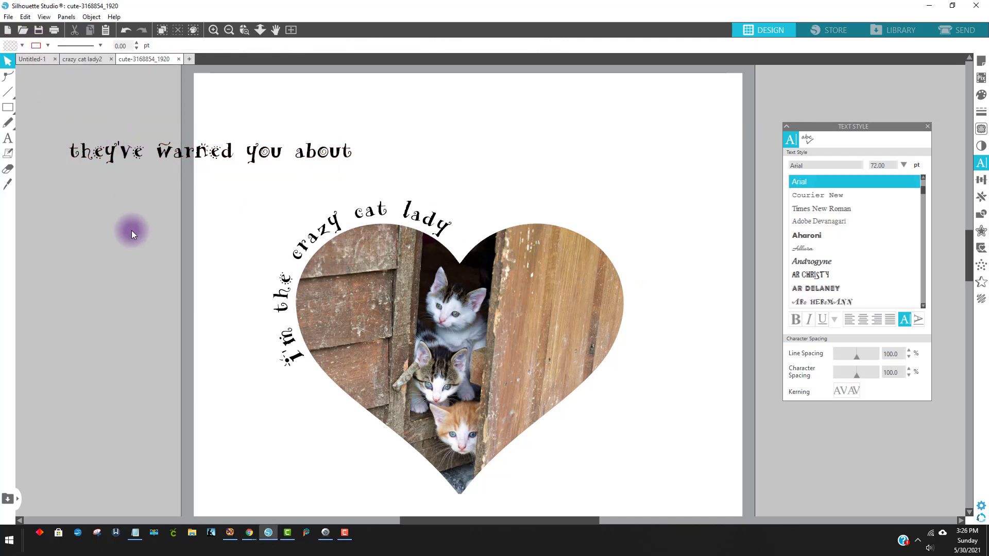
Step: Attach the "they've warned you about" text to the heart's right curve, starting near the centre dip, and offset it slightly outward
click(132, 149)
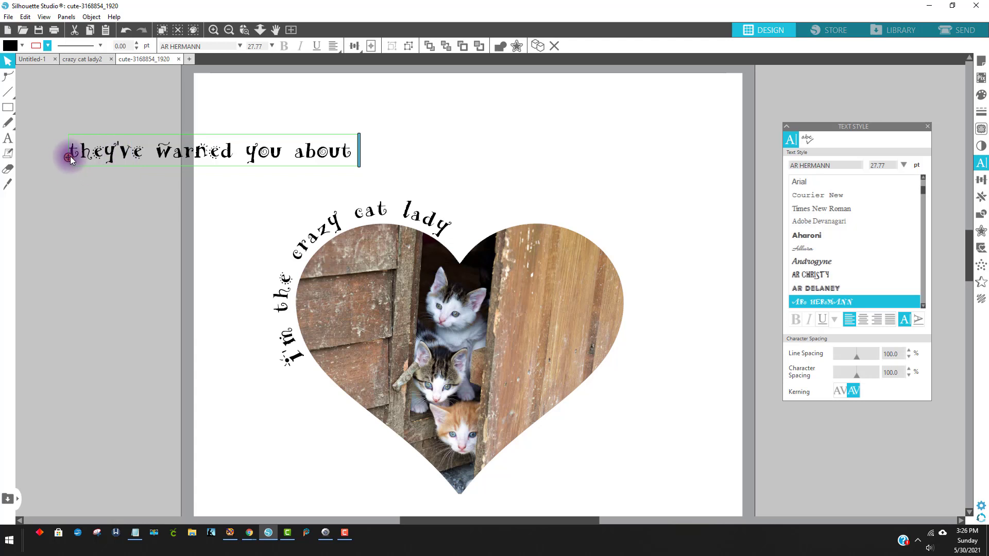
drag(70, 156, 477, 244)
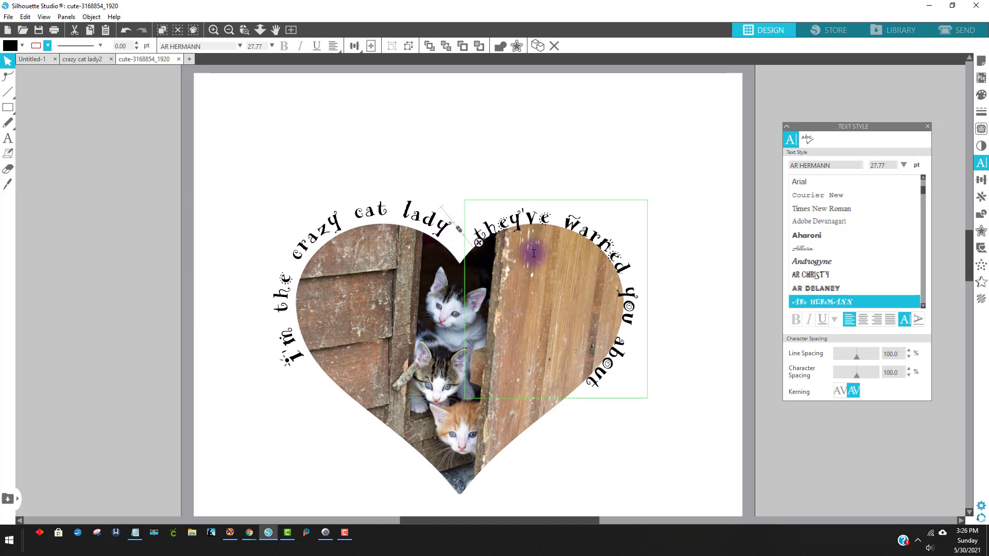
drag(460, 230, 453, 222)
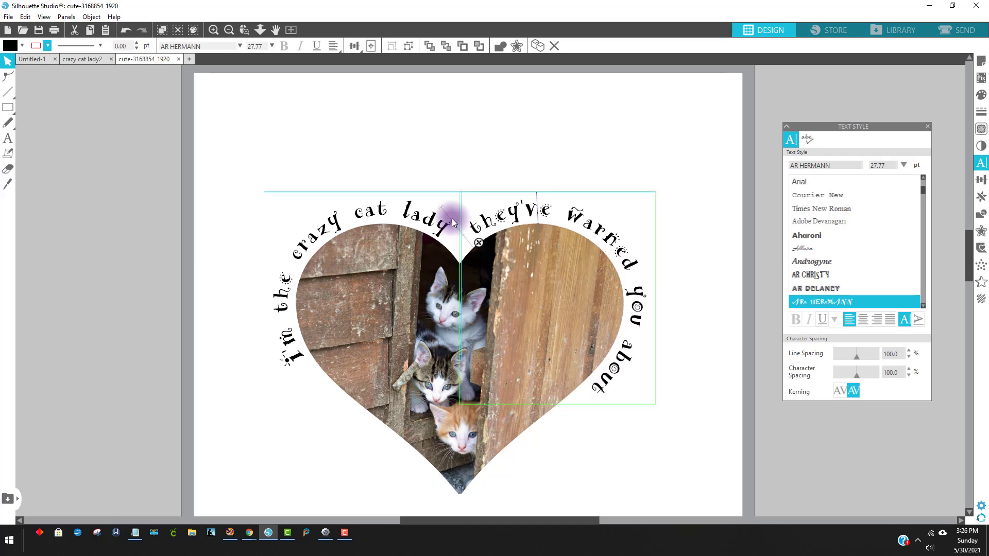
click(601, 135)
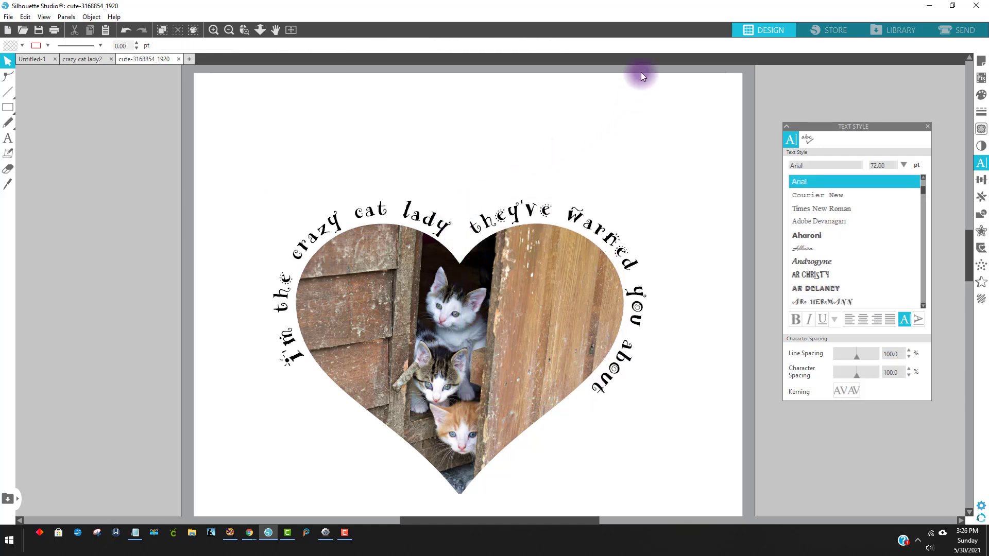
Step: Switch to the crazy cat lady2 document and examine its heart designs with curved text, moving the Text Style panel clear of them
scroll(719, 211, down, 1)
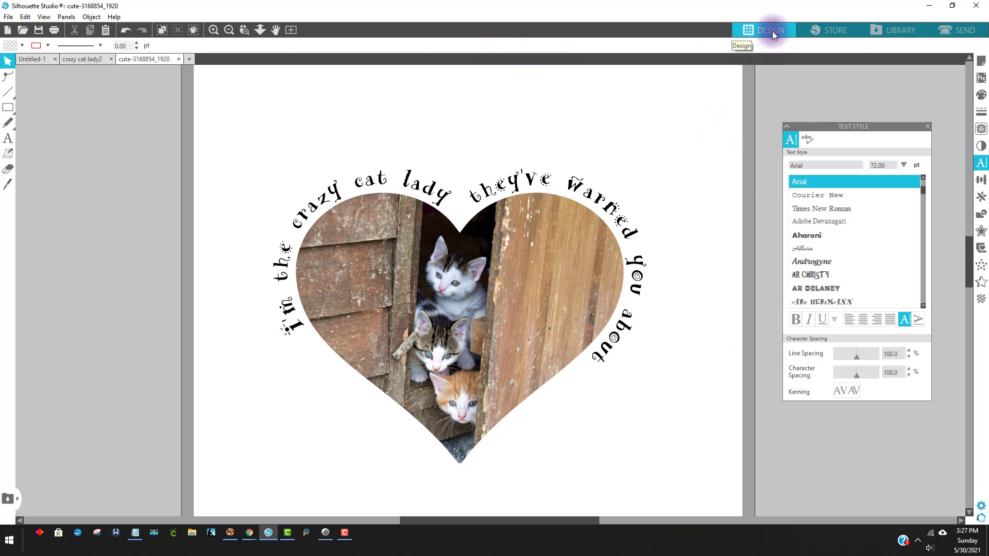
click(87, 60)
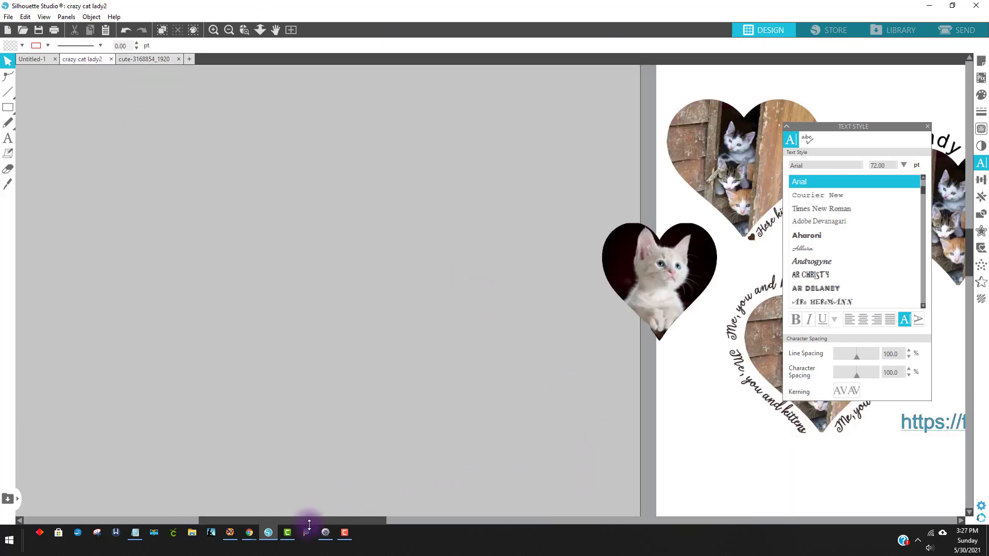
drag(310, 520, 503, 534)
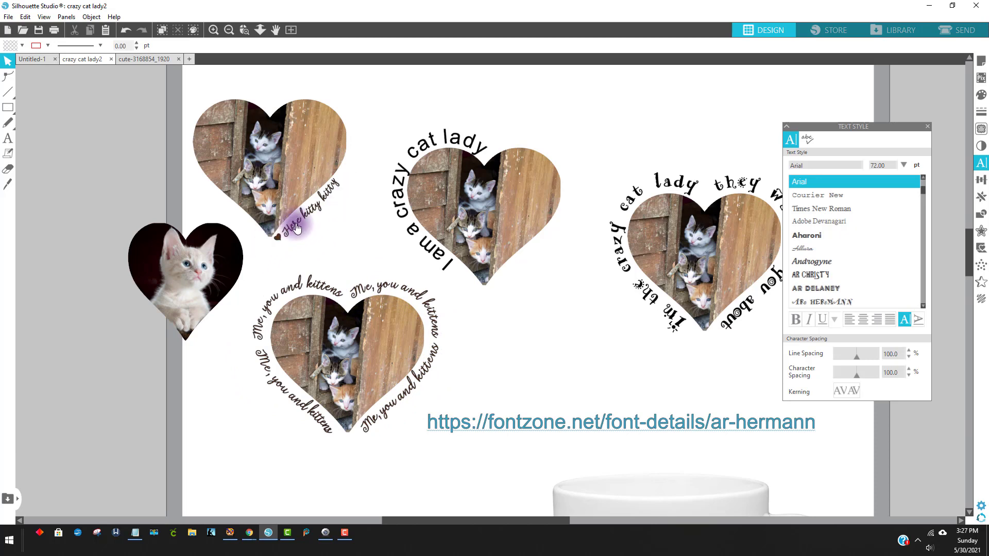
drag(837, 129, 893, 128)
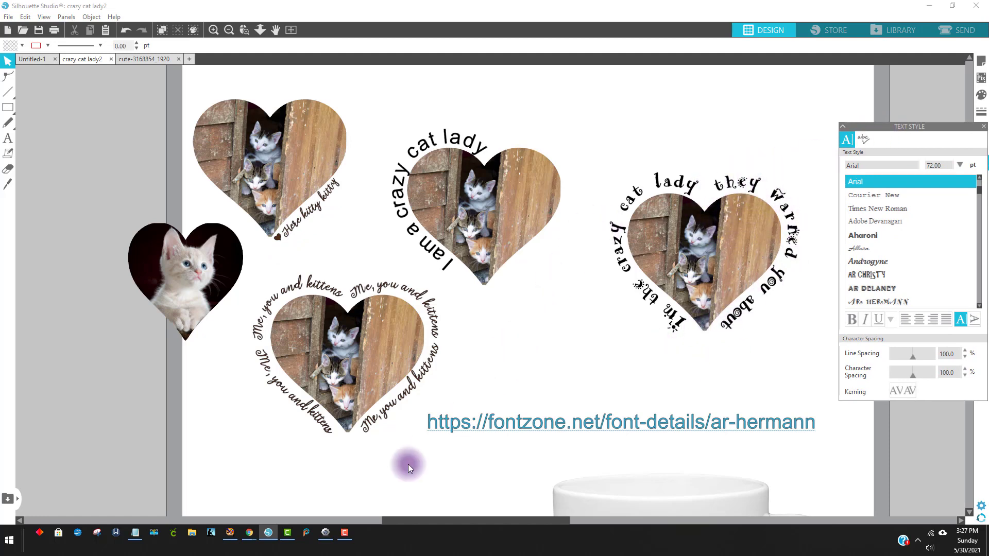
Step: Return to the cute-3168854_1920 document and scale the kitten heart down to about 3.7 in wide
click(148, 58)
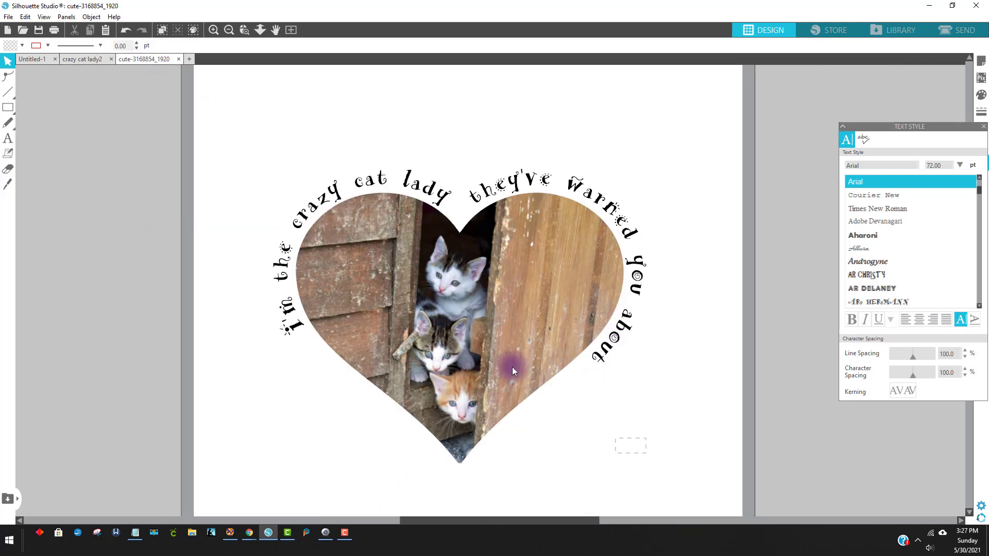
click(512, 367)
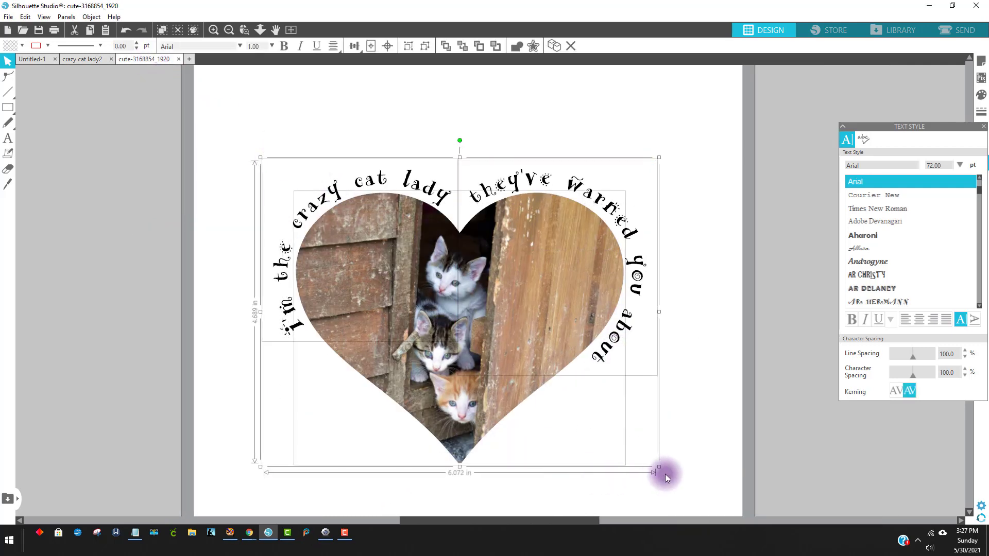
click(694, 416)
click(546, 371)
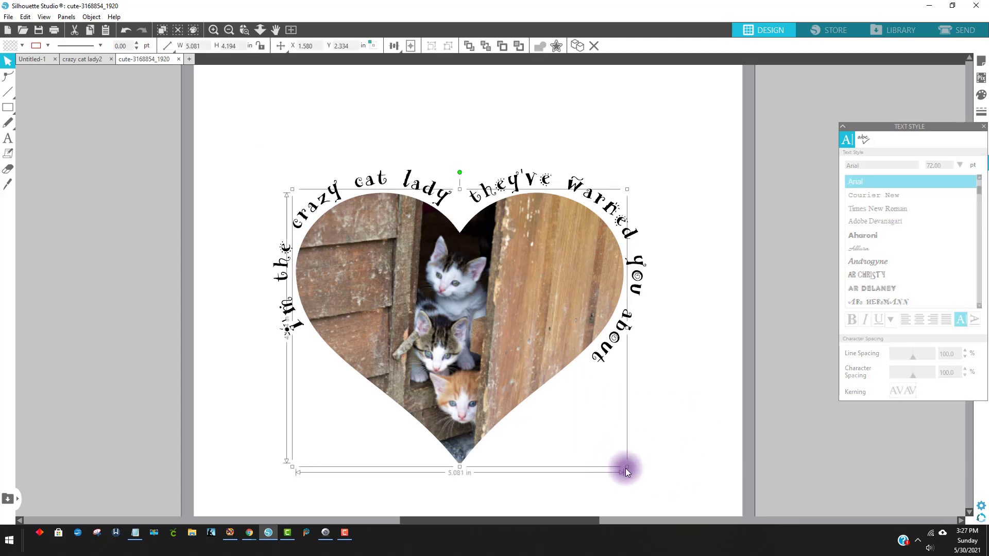
drag(627, 467, 564, 368)
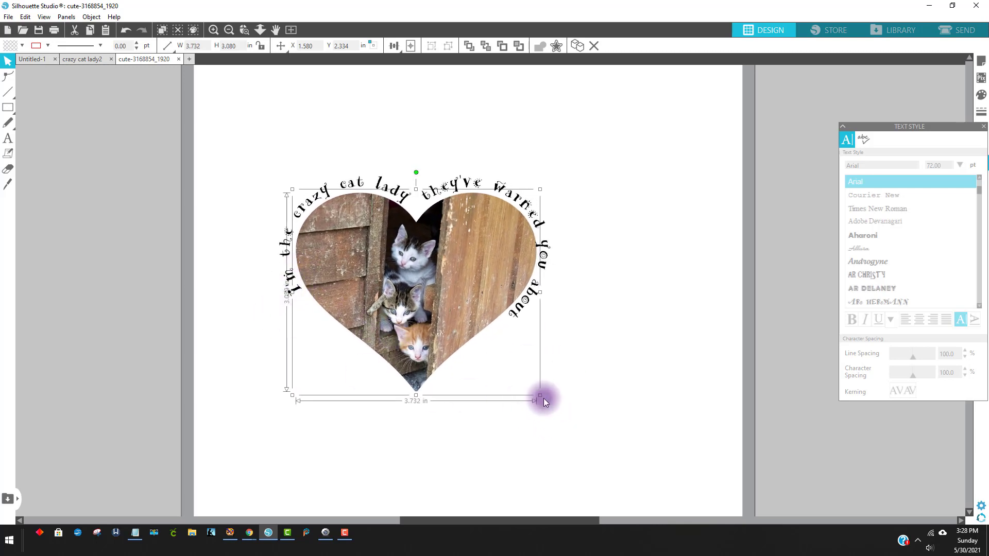
drag(544, 399, 540, 392)
click(624, 359)
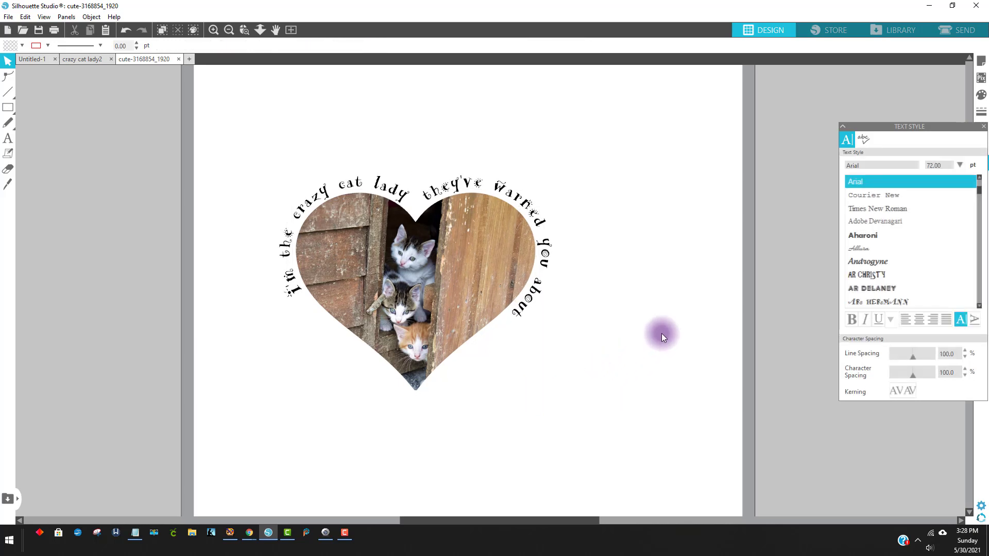
Step: Try to set the size of the "I'm the crazy cat lady" text to 25 pt
click(371, 183)
click(261, 47)
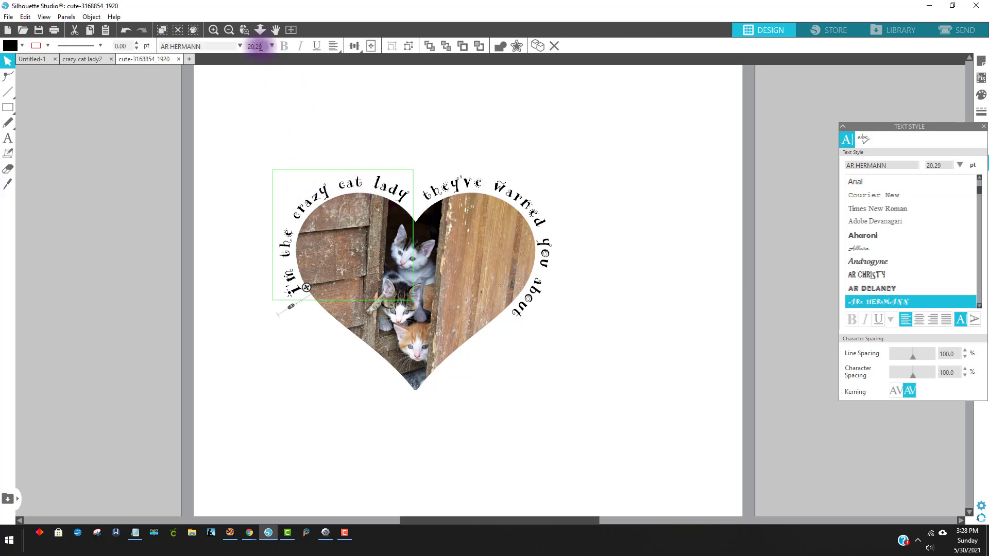
drag(266, 45, 223, 48)
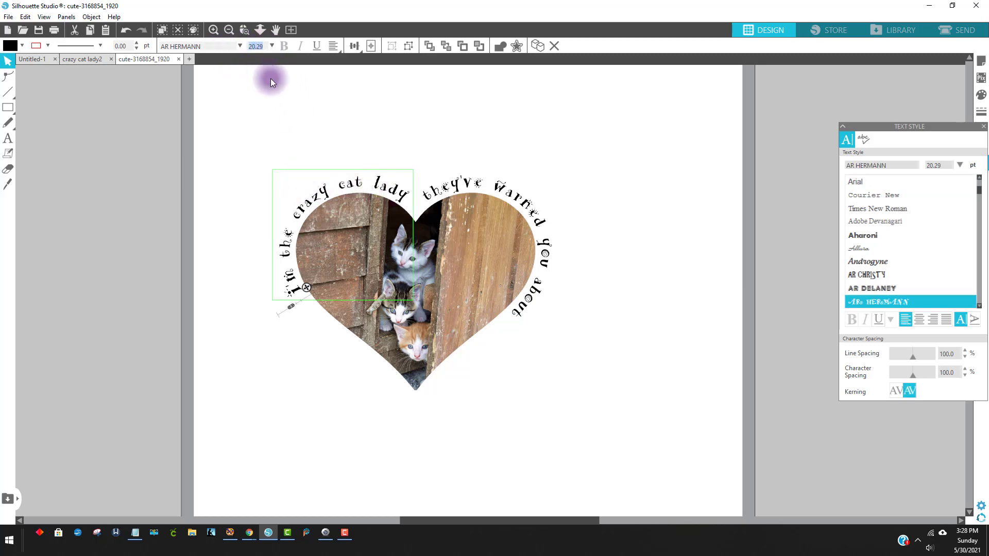
text(25)
click(278, 119)
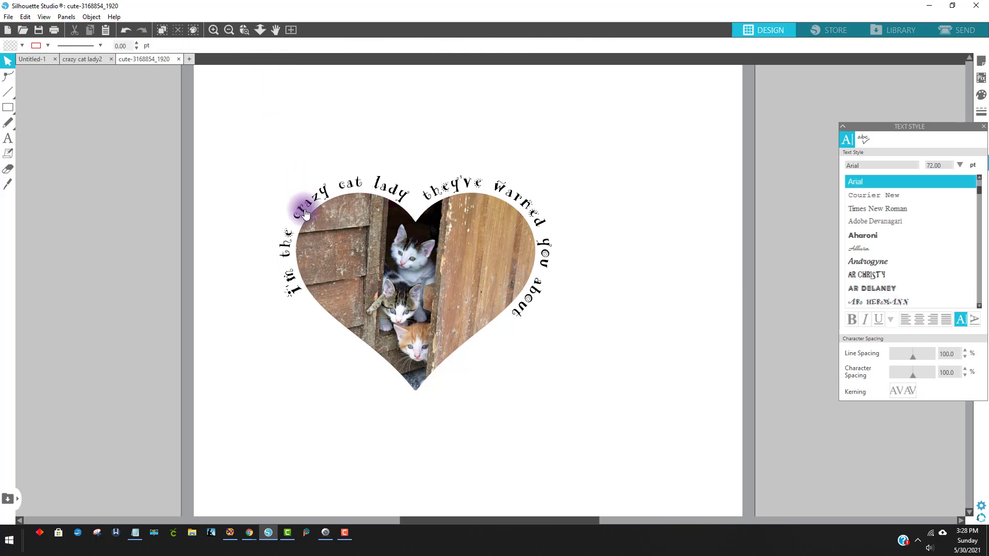
Step: Set the "I'm the crazy cat lady" text to 25 pt and slide its start down along the heart's lower left curve
click(306, 213)
click(257, 47)
drag(254, 46, 241, 43)
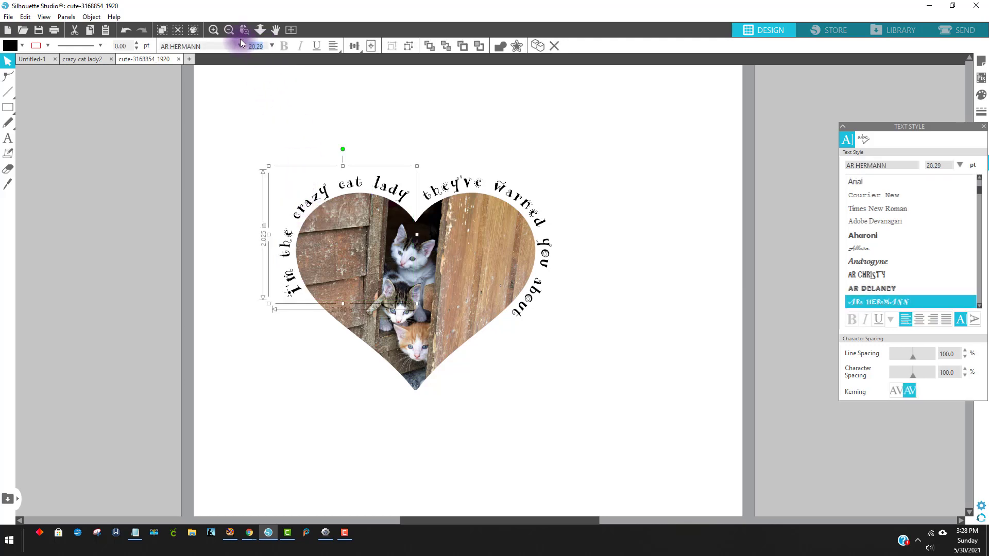
text(25)
key(Return)
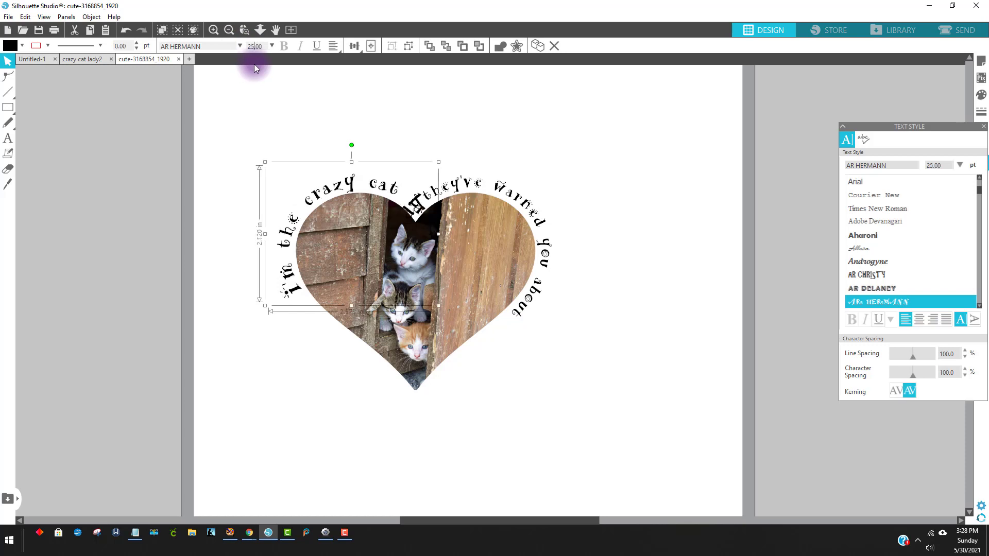
double_click(279, 276)
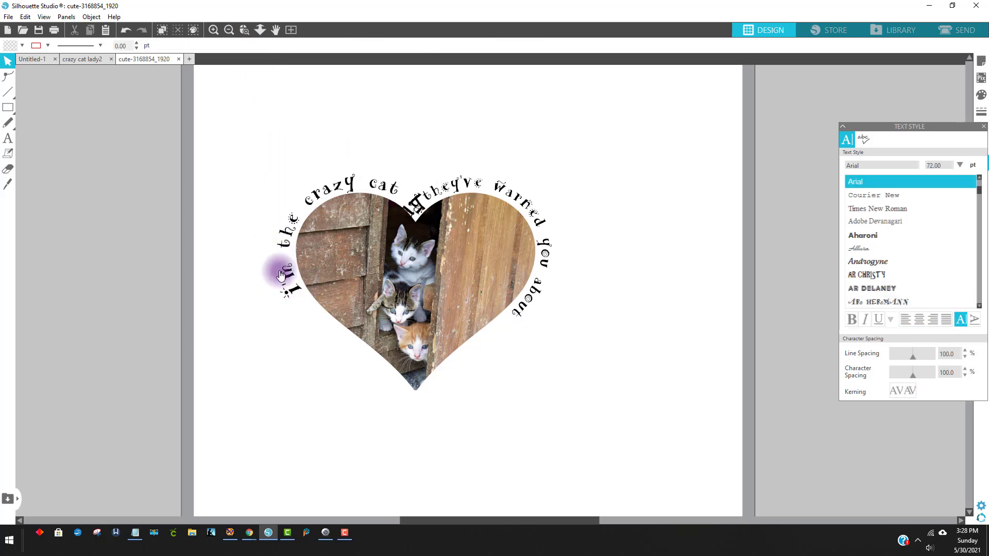
drag(291, 291, 319, 328)
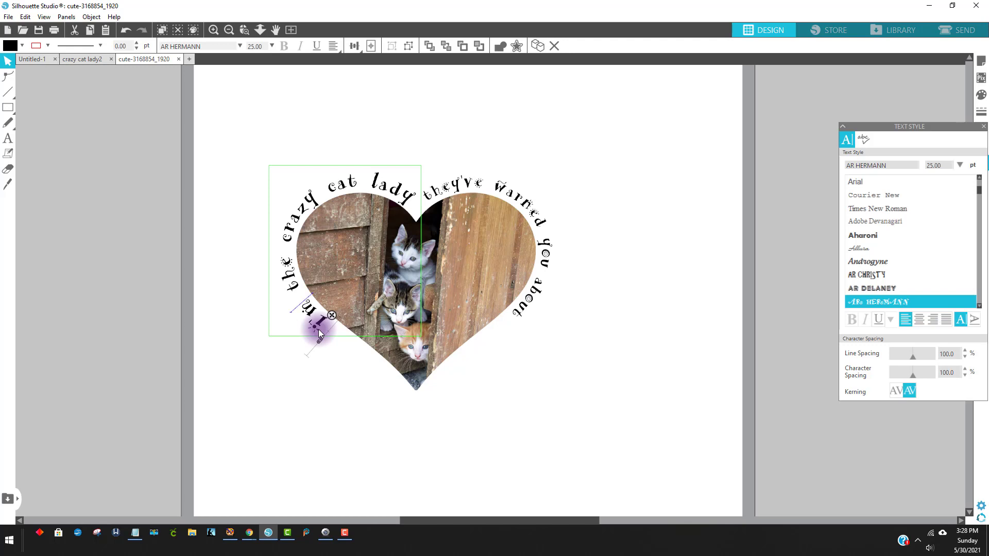
Step: Set the size of the "they've warned you about" text to 25 pt
click(535, 217)
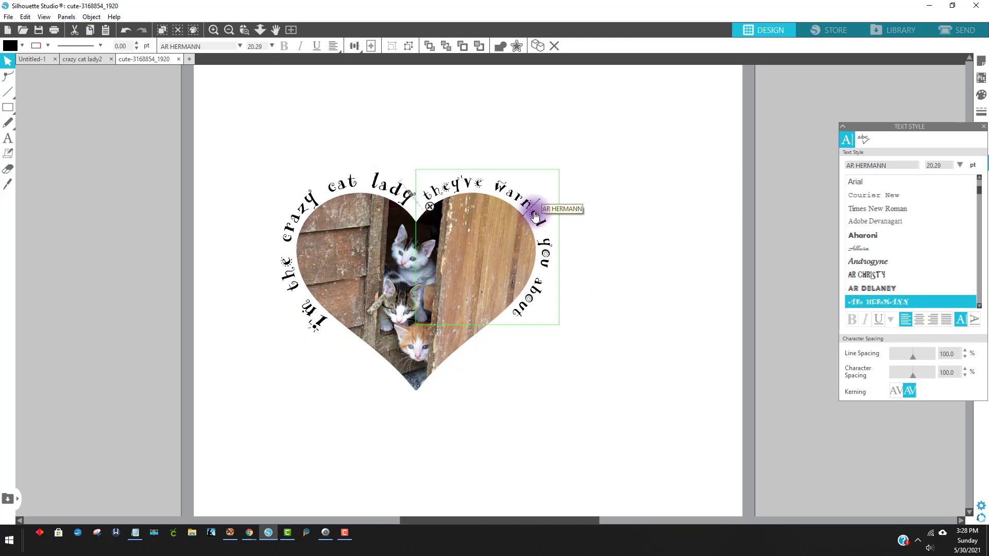
click(558, 265)
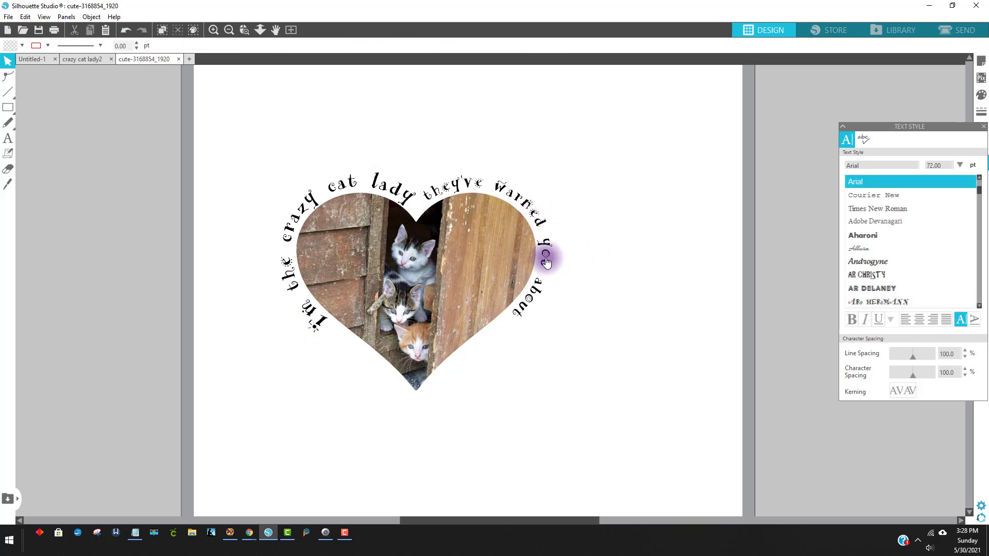
click(547, 259)
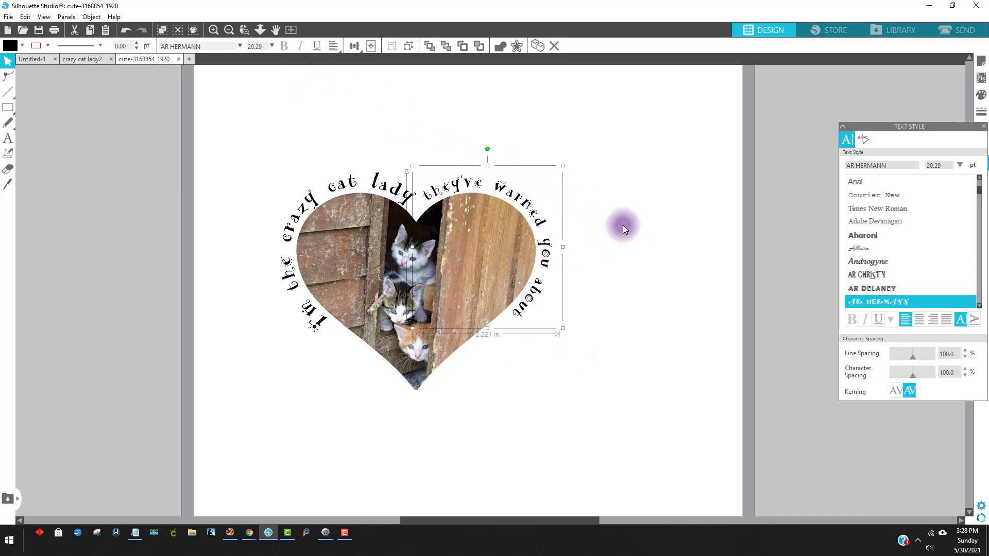
double_click(552, 214)
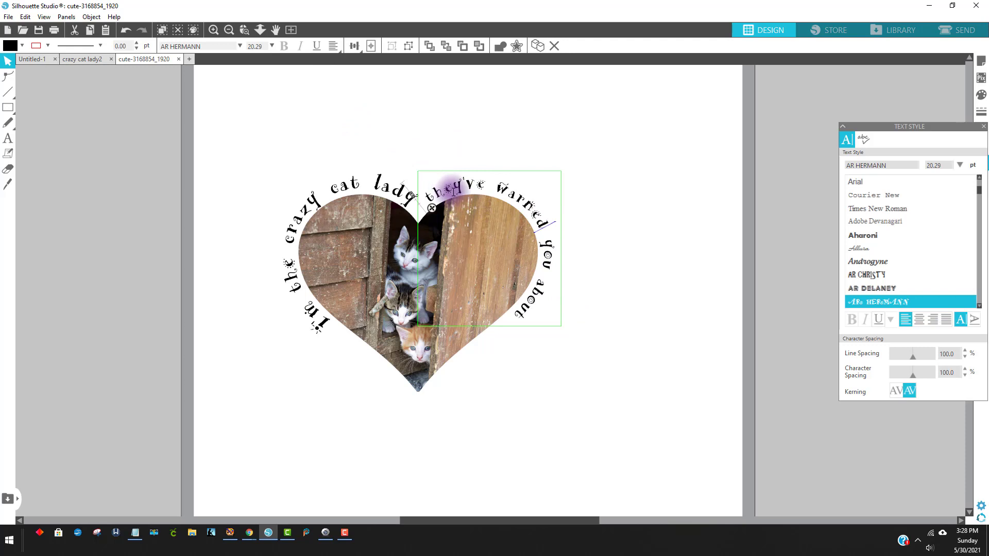
click(566, 254)
click(548, 256)
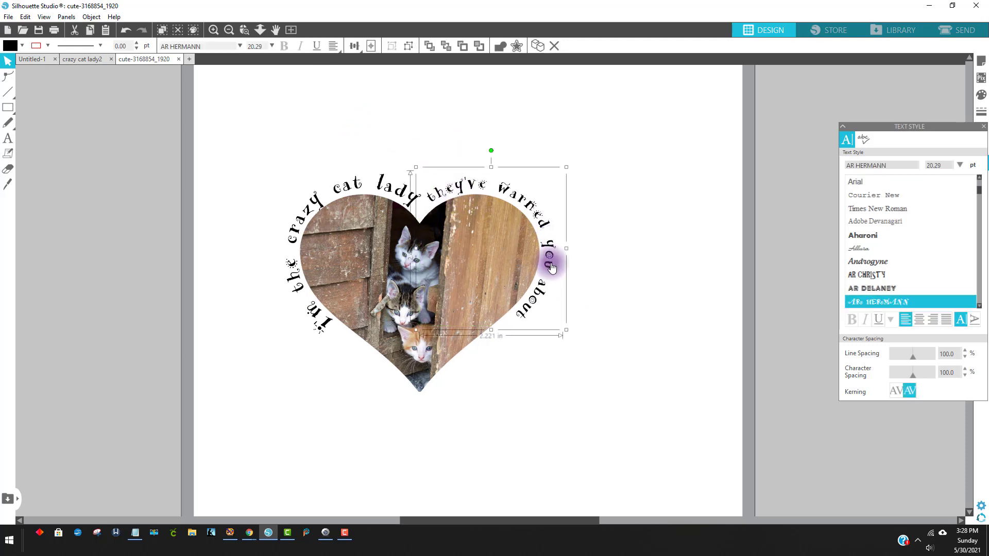
double_click(255, 47)
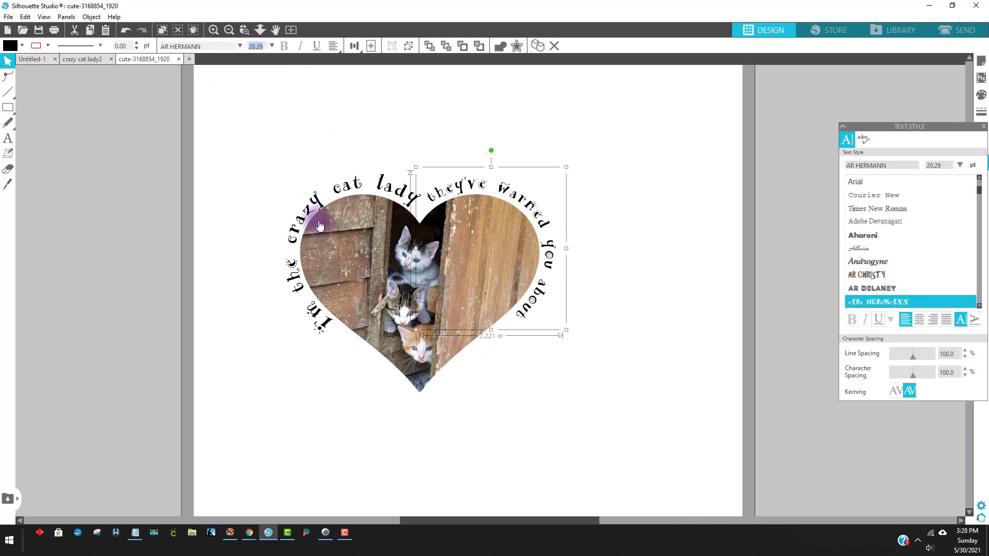
key(Return)
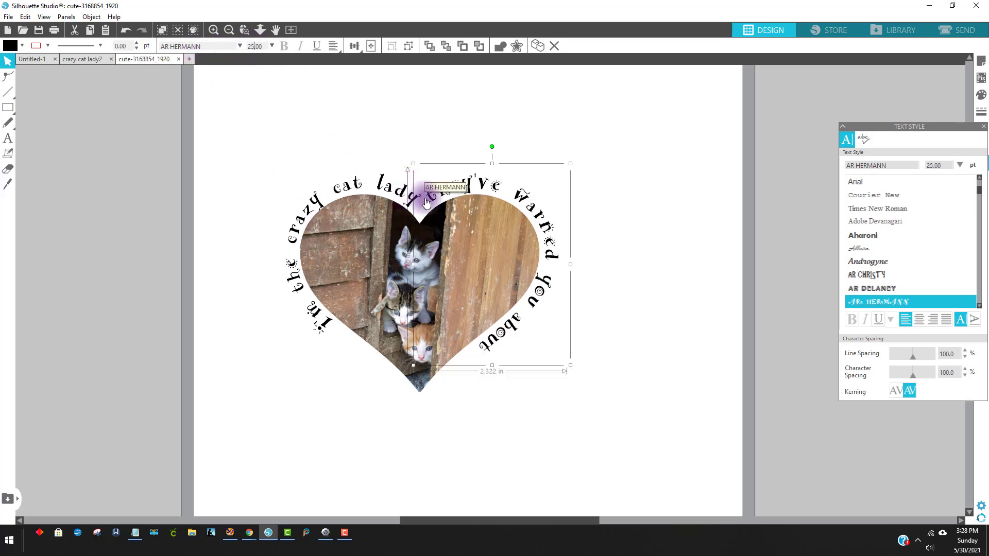
Step: Slide the start of the "they've warned you about" text slightly along the right curve, away from the heart's centre dip
click(617, 302)
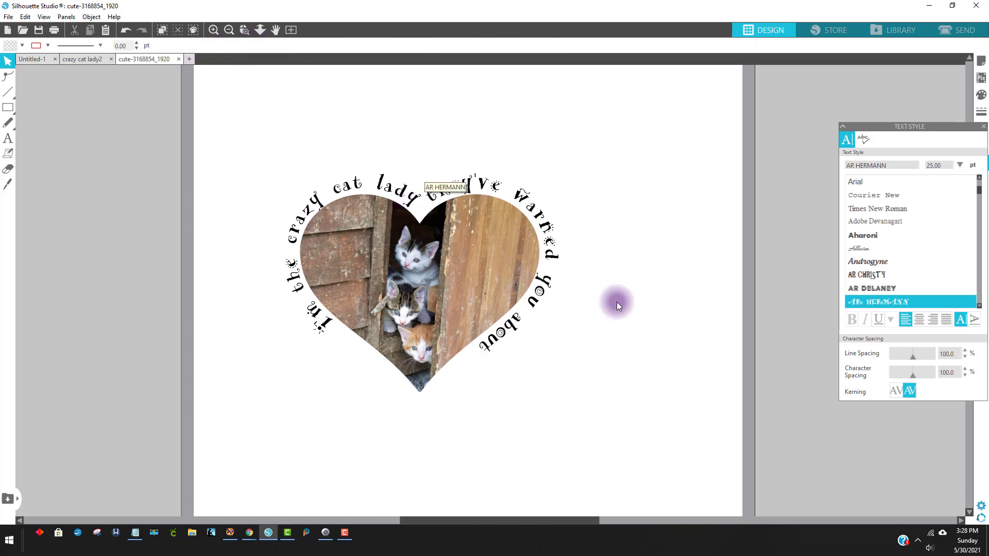
click(492, 347)
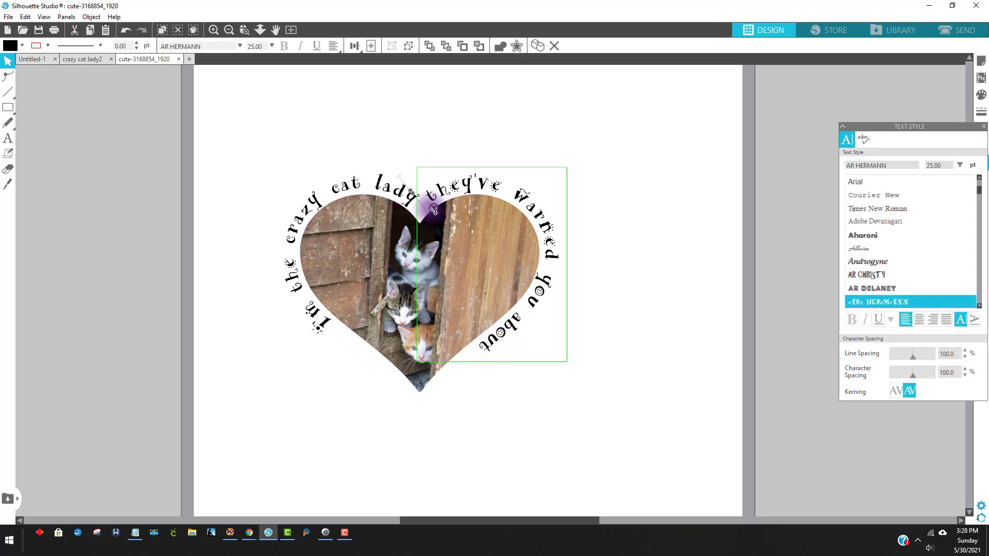
drag(434, 211, 437, 205)
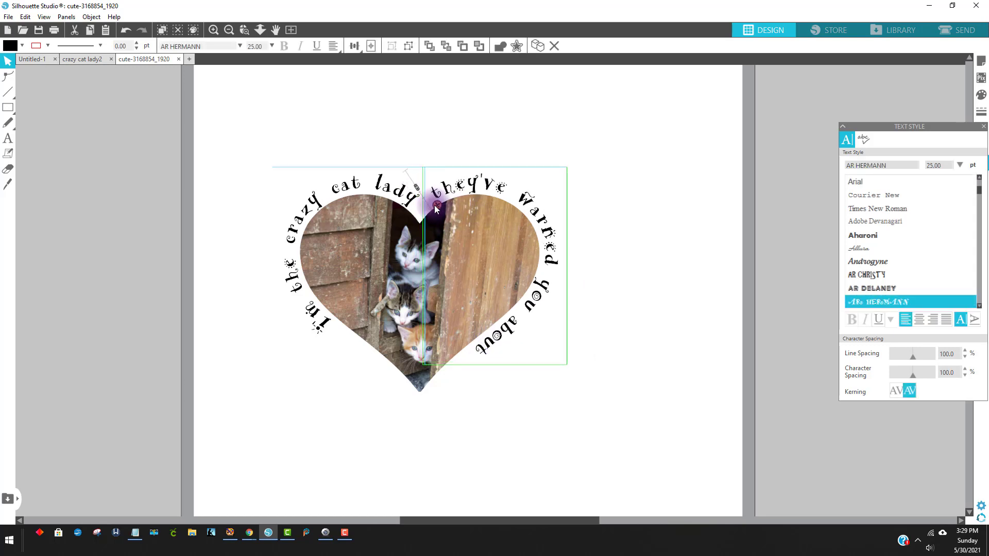
click(662, 239)
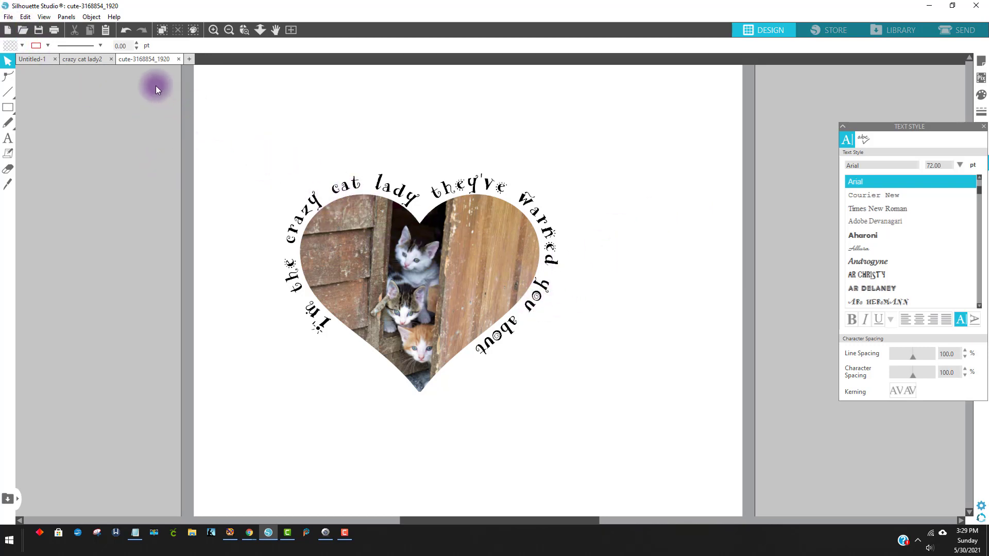
Step: Copy the white kitten heart from the crazy cat lady2 document and paste it into the cute-3168854_1920 document
click(89, 59)
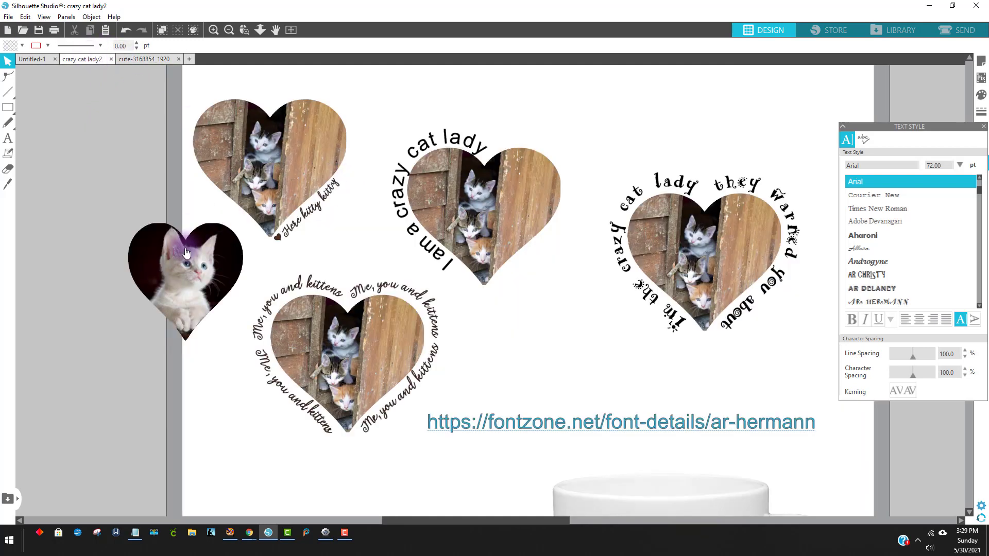
right_click(199, 261)
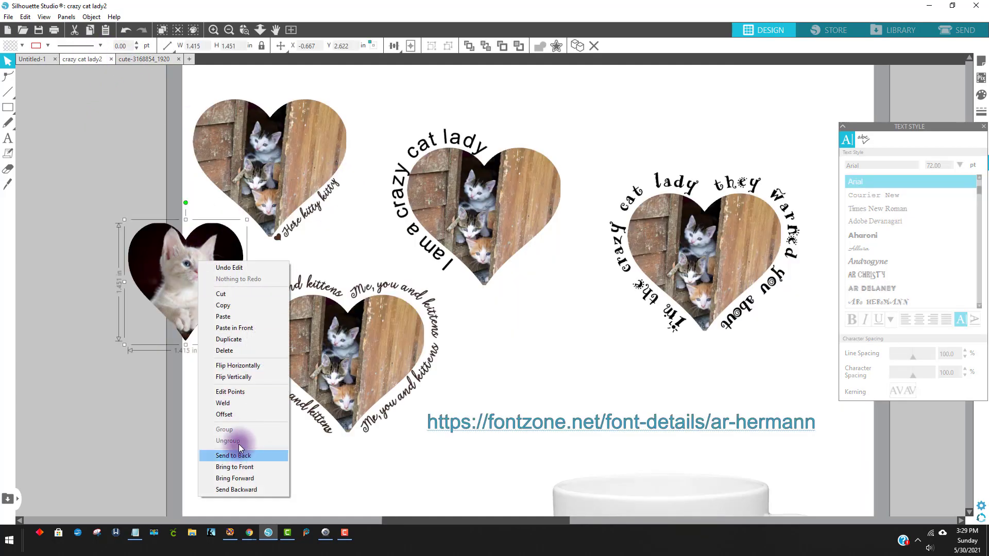
click(221, 306)
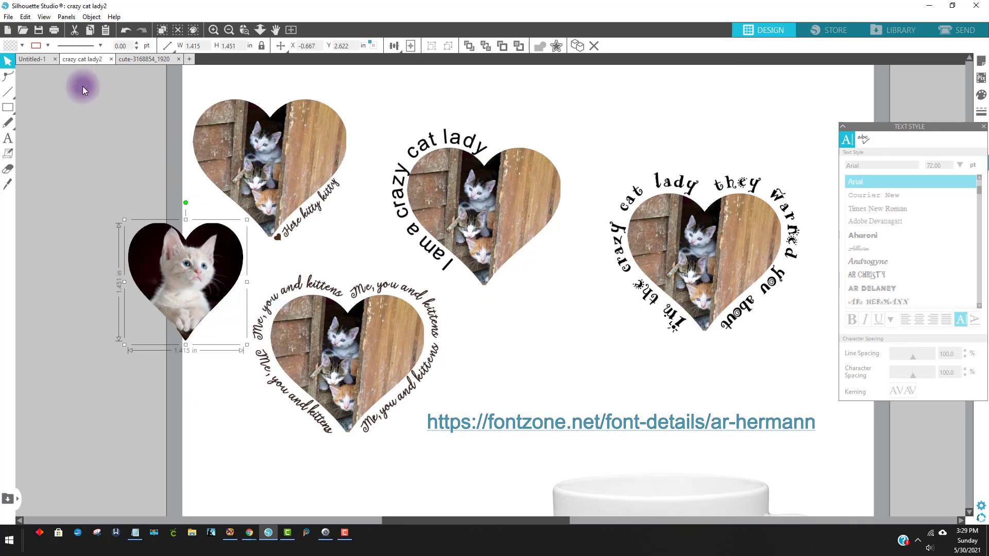
click(135, 59)
right_click(600, 144)
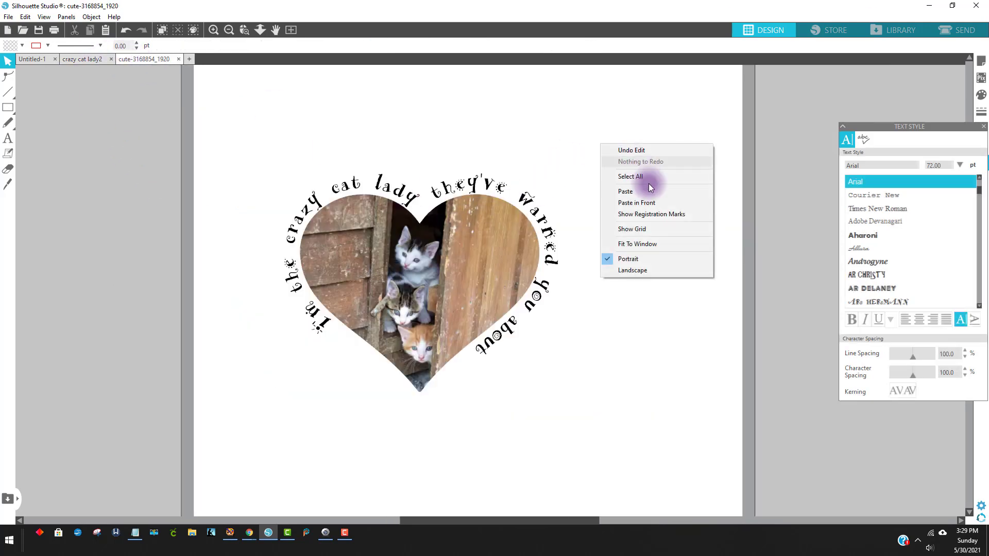
click(653, 192)
Step: Enlarge the pasted white kitten heart to about 2.4 in wide and place it to the upper right of the text-wrapped heart
drag(232, 268, 194, 243)
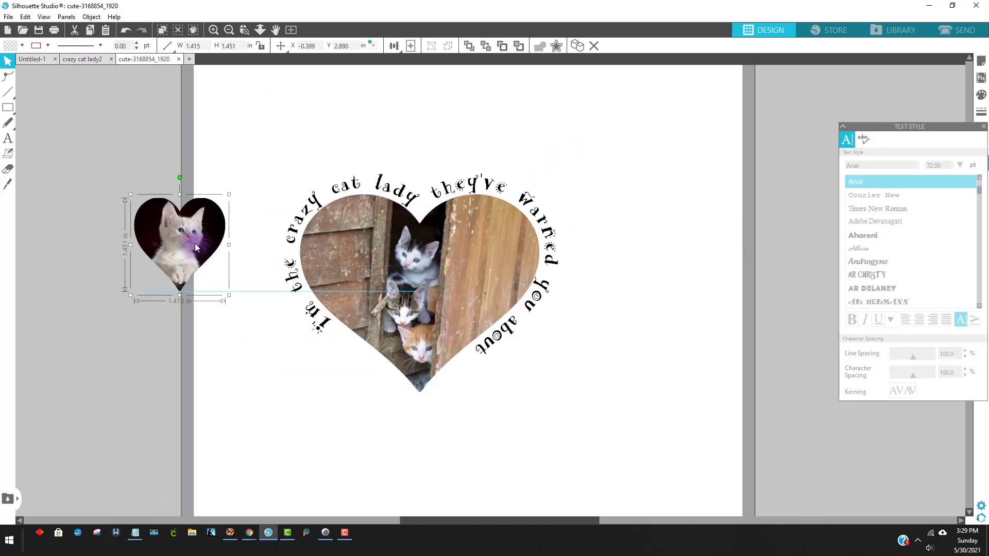
drag(221, 289, 266, 365)
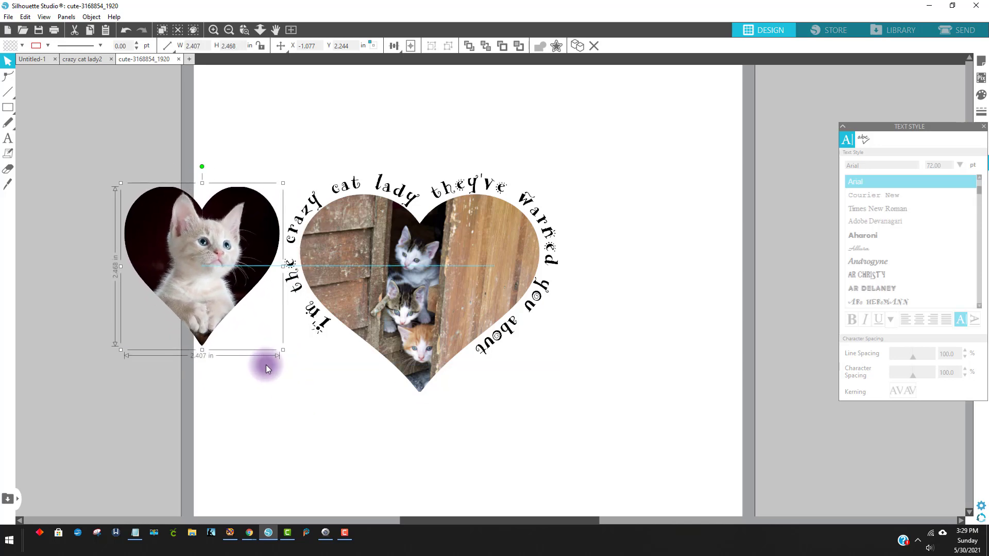
drag(247, 255, 676, 182)
Step: Delete the pasted white kitten heart
click(487, 330)
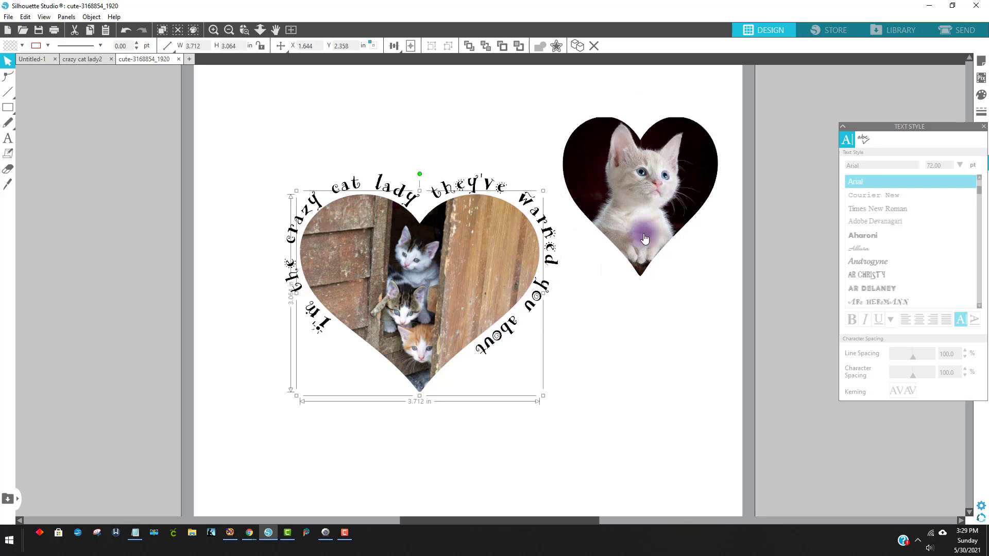
click(644, 186)
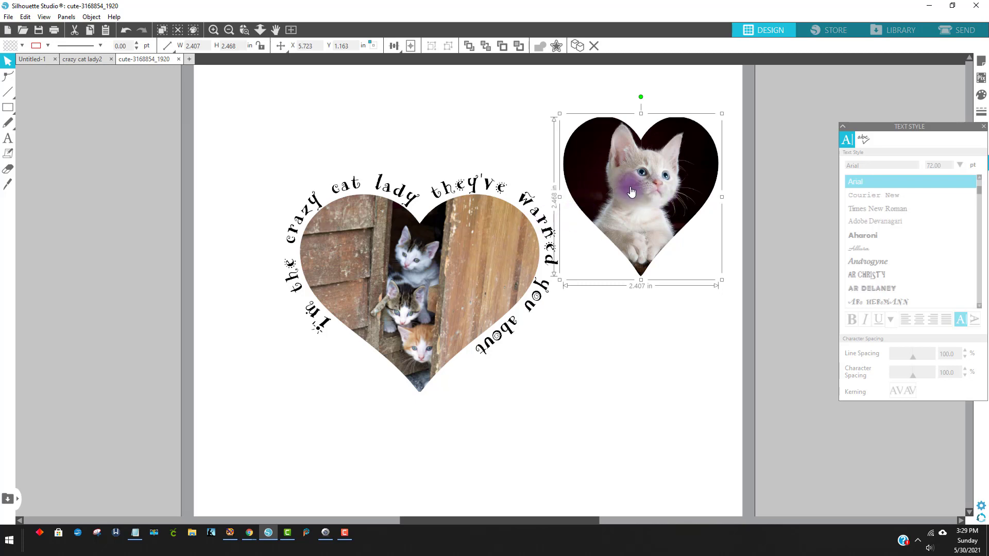
key(Delete)
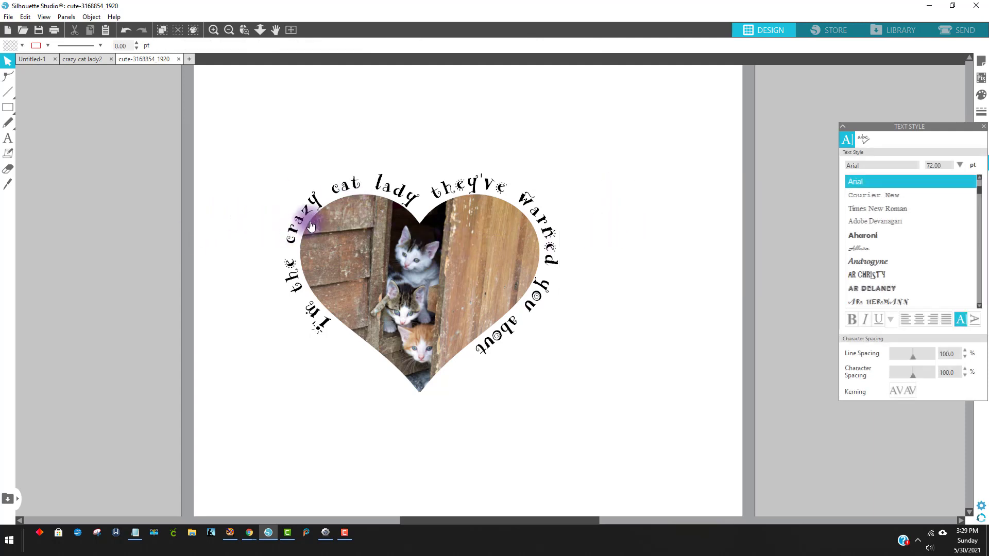
Step: Move the kitten heart with its curved text slightly up and to the right on the page
click(312, 202)
drag(312, 202, 347, 219)
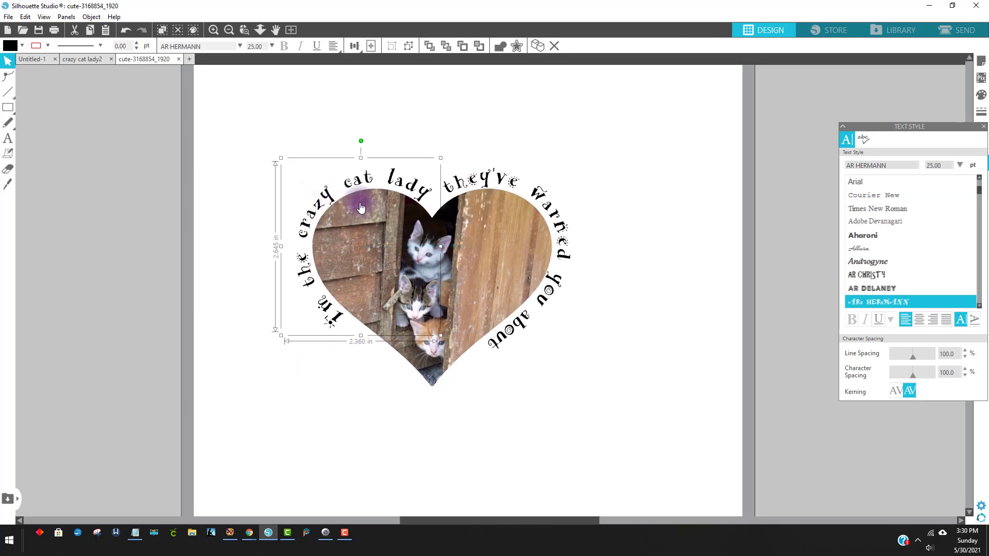
click(405, 116)
Step: Convert the "I'm the crazy cat lady" text to a path and nudge it slightly outward, up and to the left of the heart
click(354, 181)
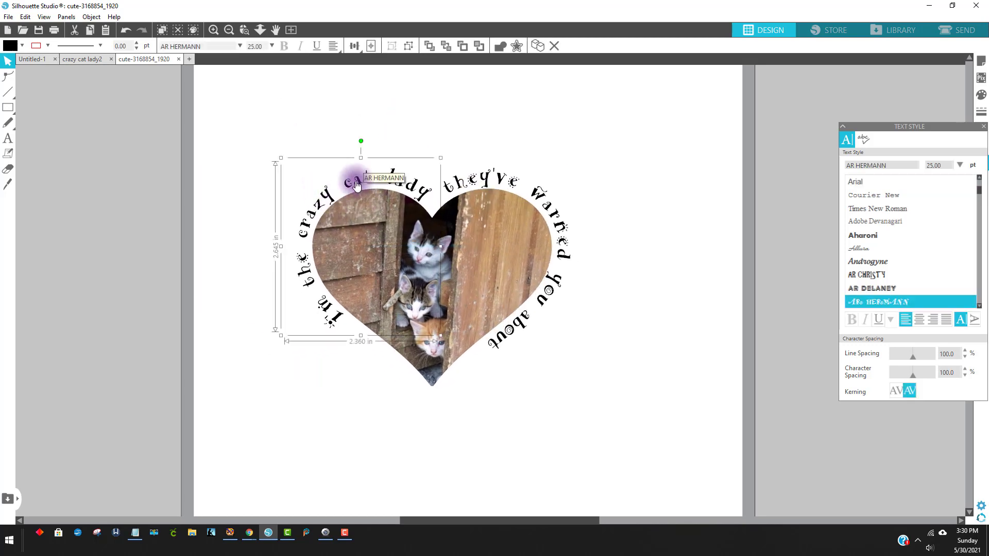
right_click(356, 182)
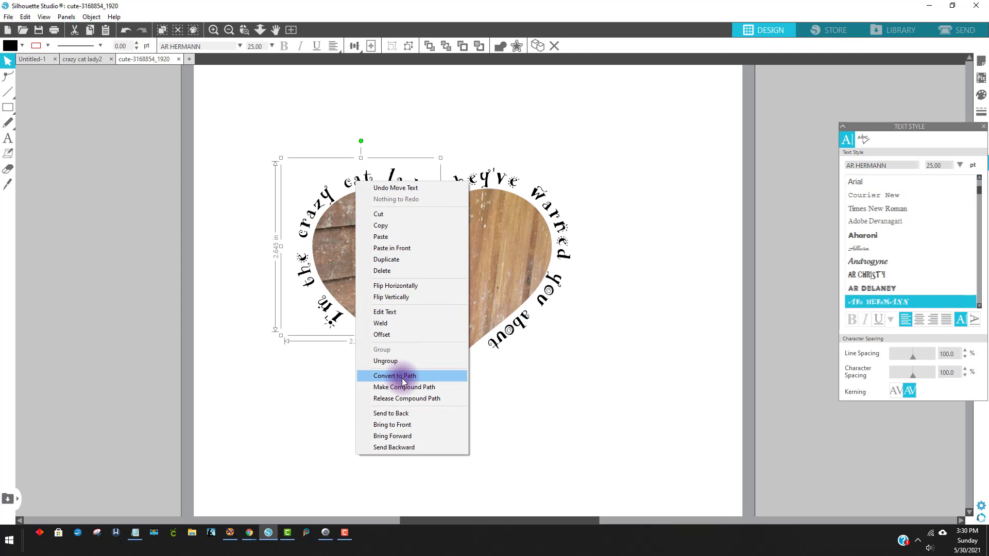
click(402, 378)
click(329, 468)
mouse_move(324, 200)
mouse_down()
mouse_move(278, 174)
mouse_move(315, 199)
mouse_up()
Step: Convert the "they've warned you about" text to a path
click(473, 180)
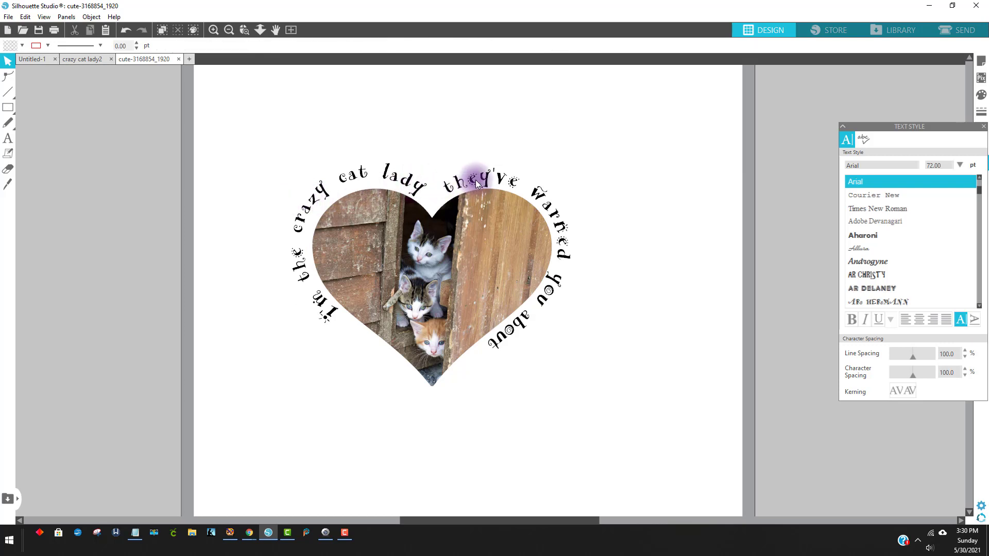
right_click(476, 183)
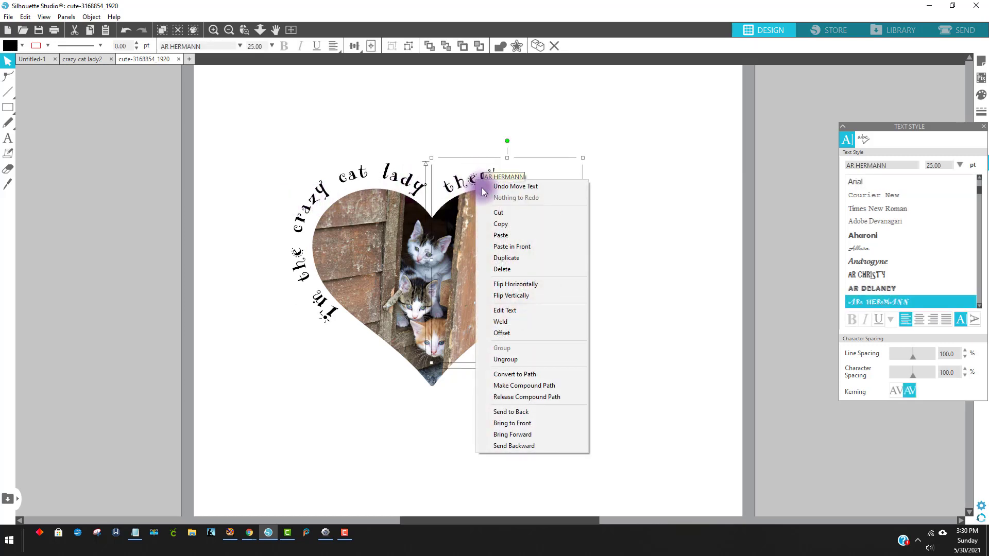
click(536, 375)
click(640, 344)
Step: Group the kitten heart with both curved texts and move the group slightly up and to the right on the page
drag(587, 397, 276, 128)
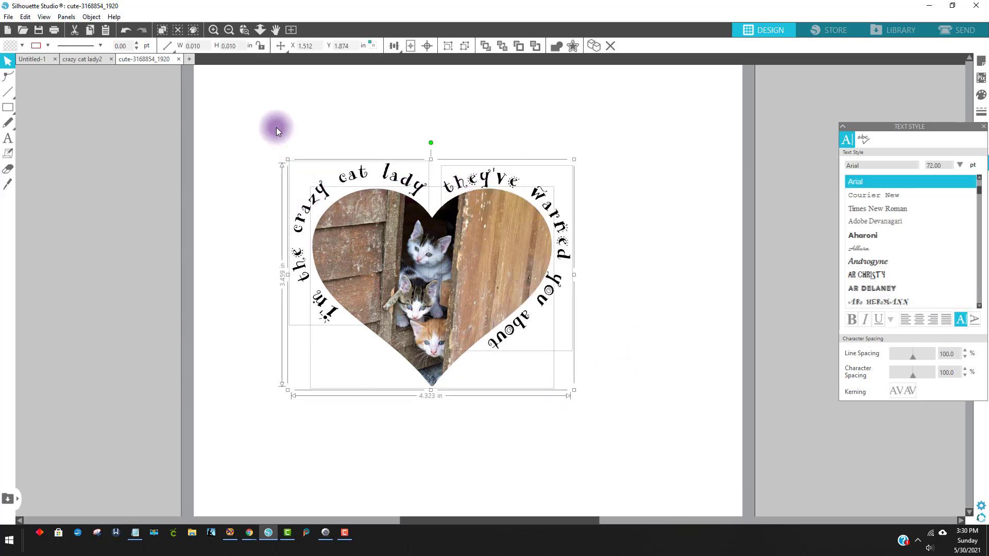
right_click(372, 234)
click(428, 400)
click(585, 350)
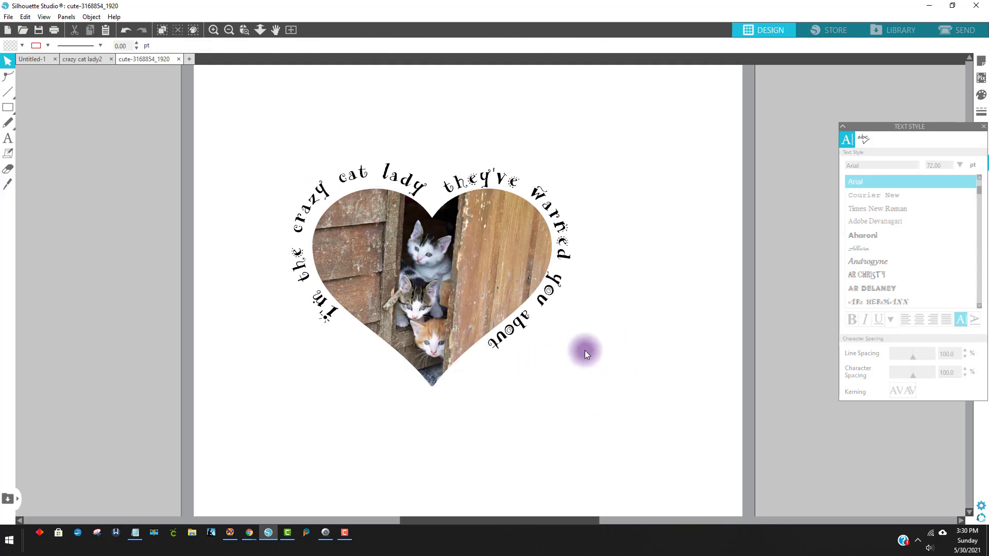
scroll(673, 258, up, 1)
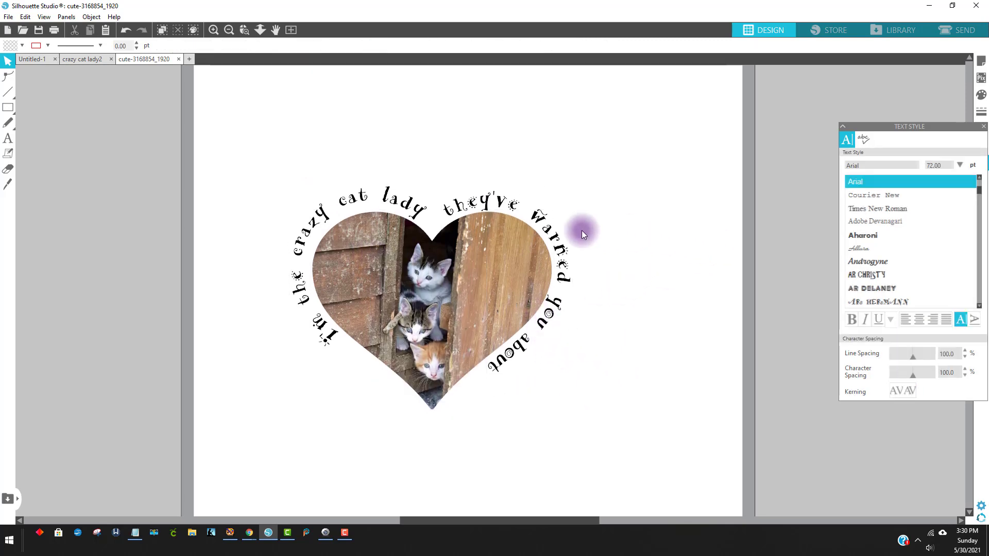
drag(506, 293, 537, 257)
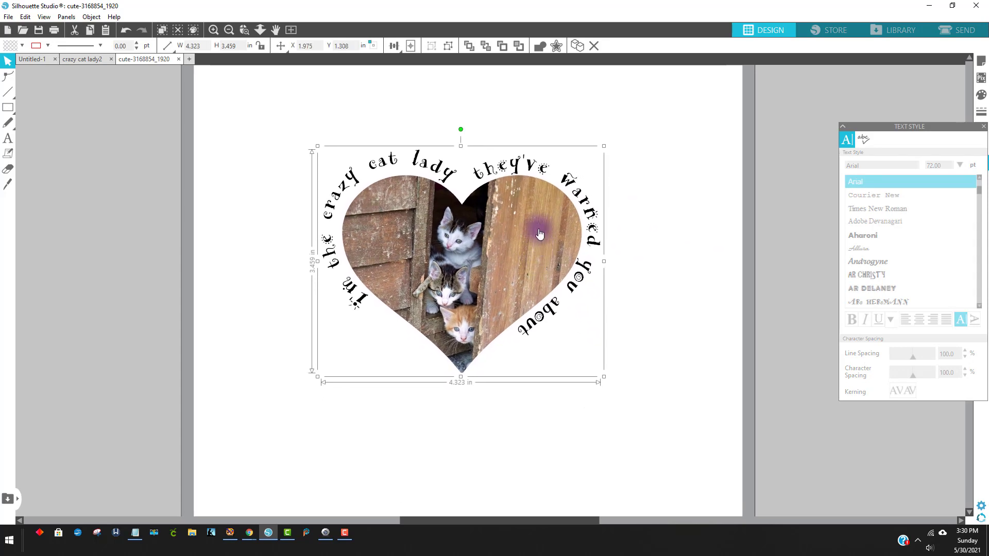